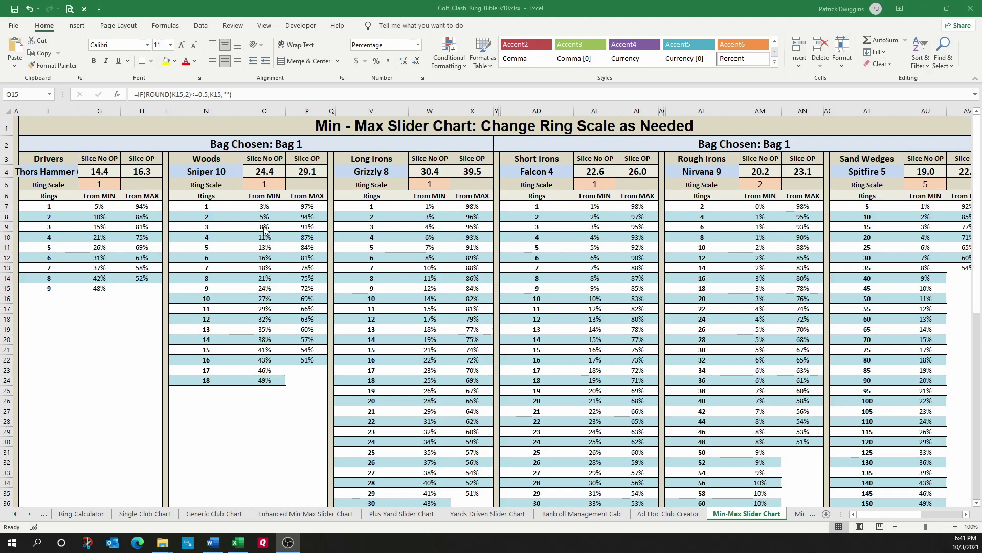
Step: Inspect the Woods From MIN percentages and the formula behind cell O11
{"action": "left_click_drag", "start_coordinate": [260, 206], "coordinate": [259, 262]}
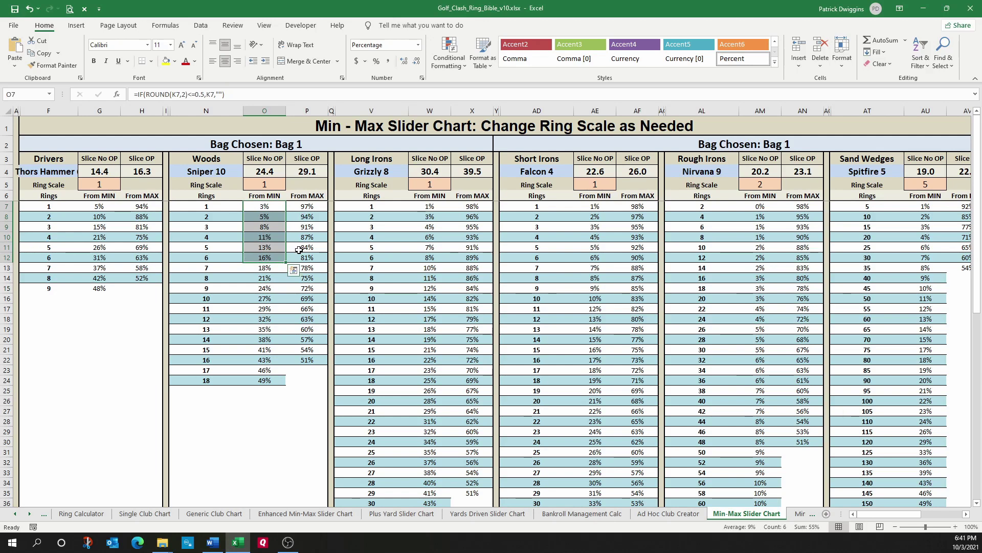
{"action": "left_click", "coordinate": [218, 227]}
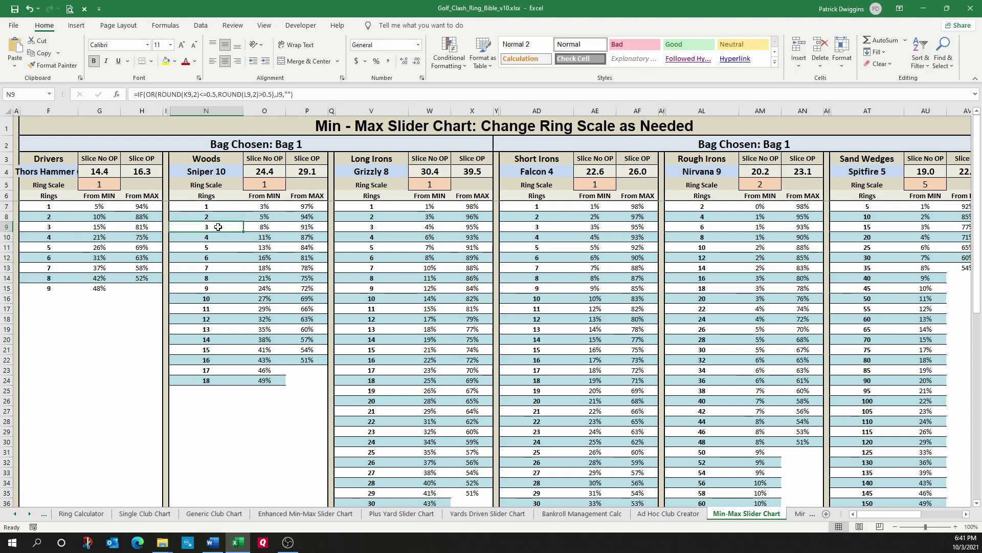
{"action": "left_click", "coordinate": [270, 247]}
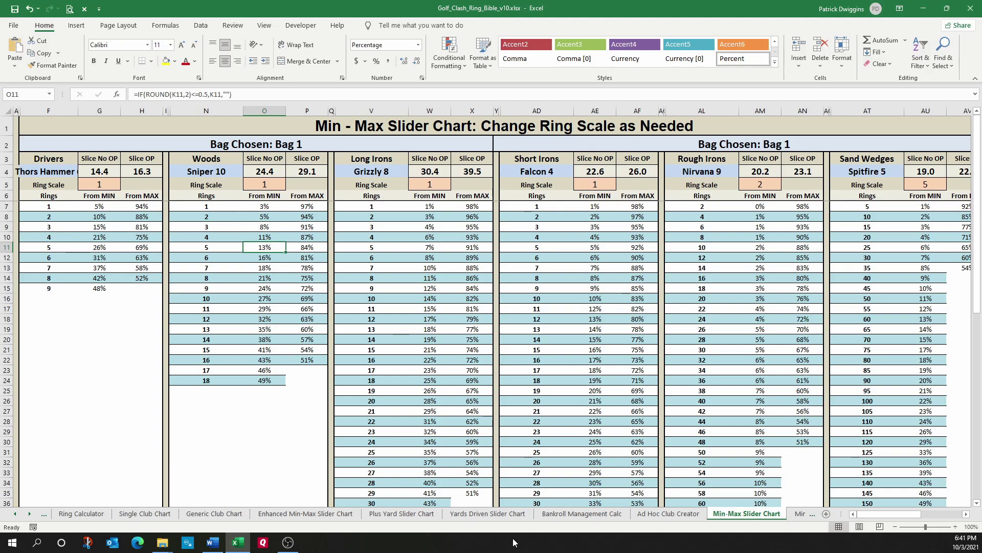
Step: Open the Plus Yard Slider Chart, check cell F10's formula, then follow Go To Bag Setup
{"action": "left_click", "coordinate": [387, 518]}
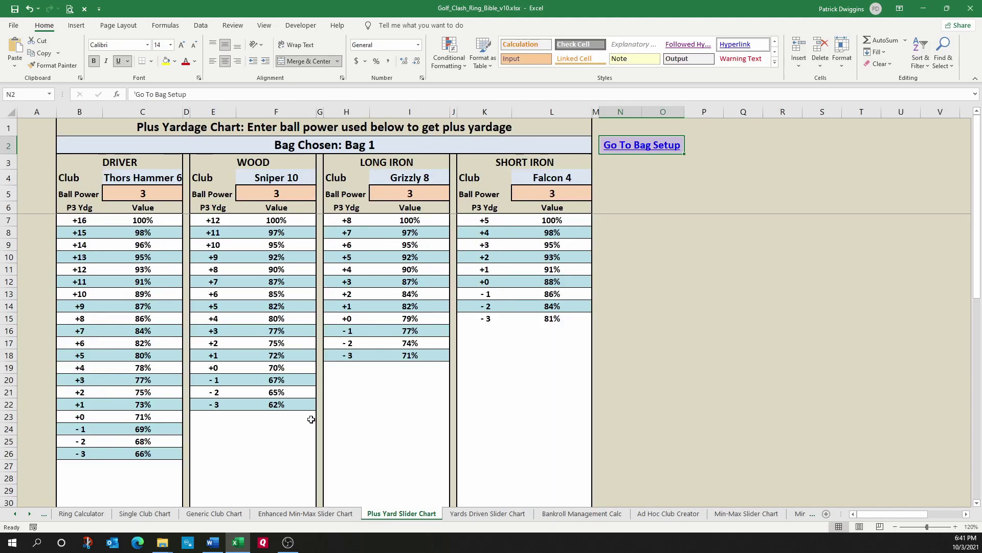
{"action": "left_click", "coordinate": [280, 262]}
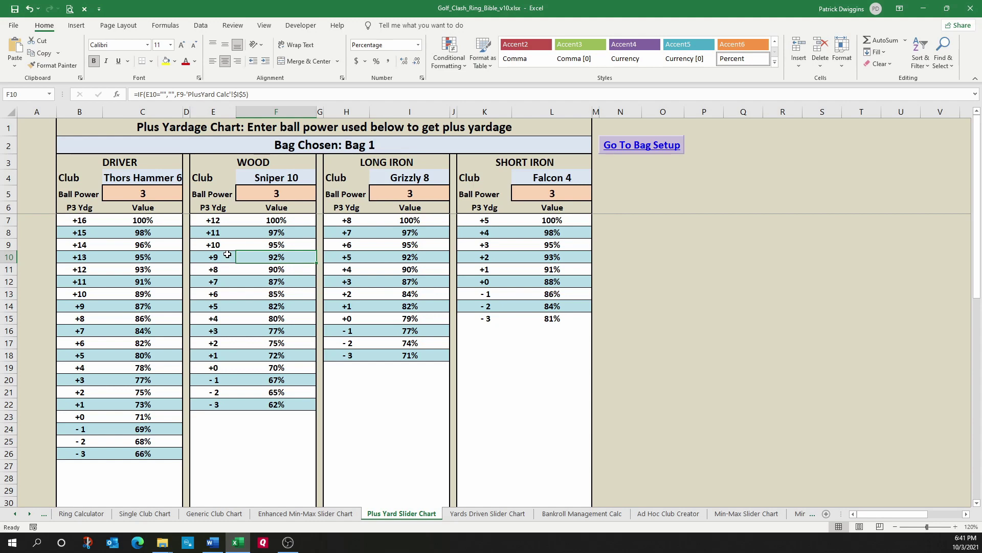
{"action": "left_click", "coordinate": [651, 151]}
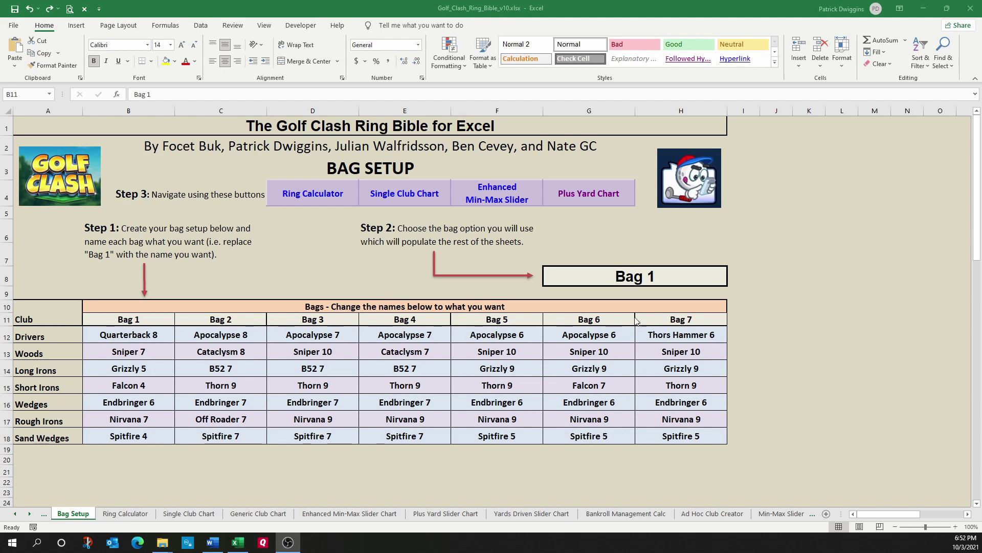
Step: Rename the first two bags to Dwiggy1 and Dwiggy2
{"action": "left_click", "coordinate": [132, 318]}
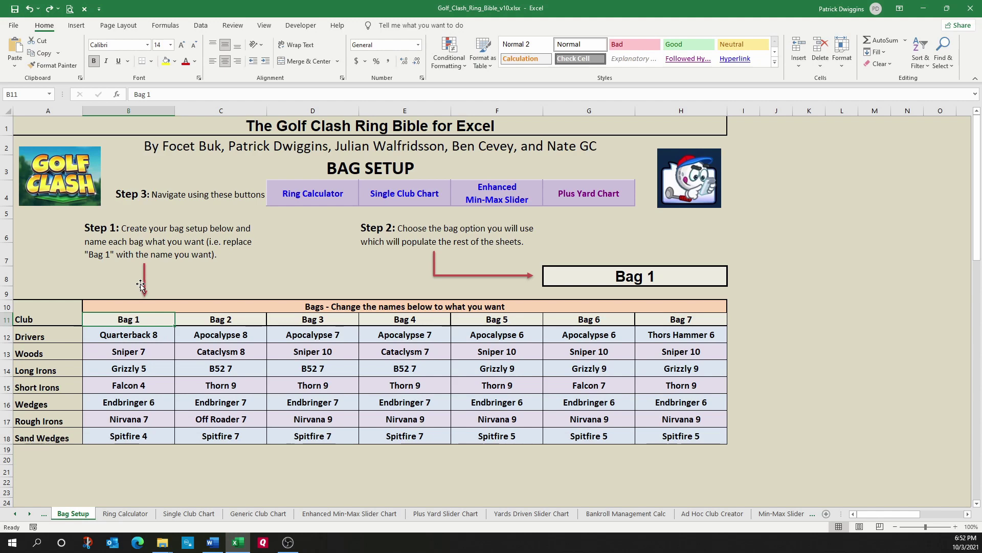
{"action": "type", "text": "Dwiggy1"}
{"action": "key", "text": "Tab"}
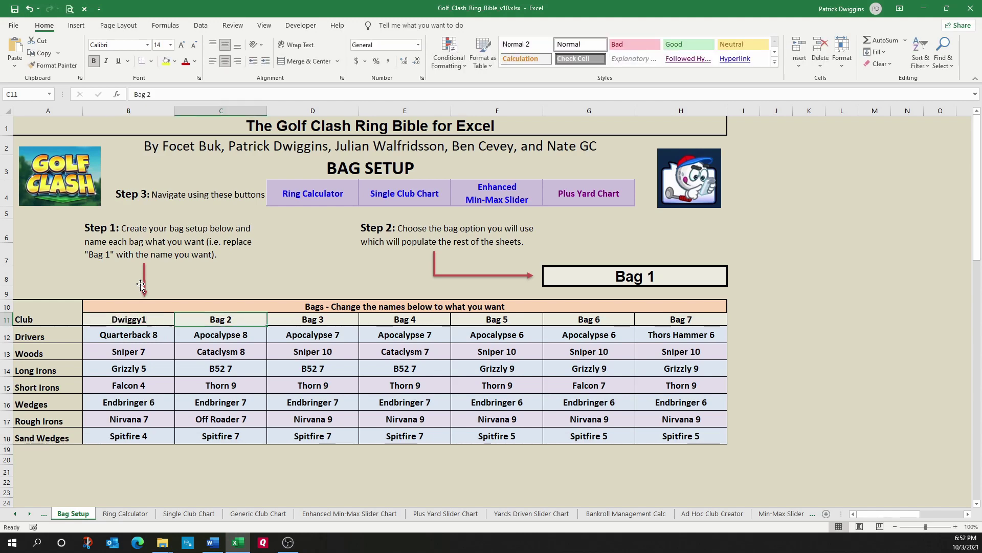
{"action": "type", "text": "Dwiggy2"}
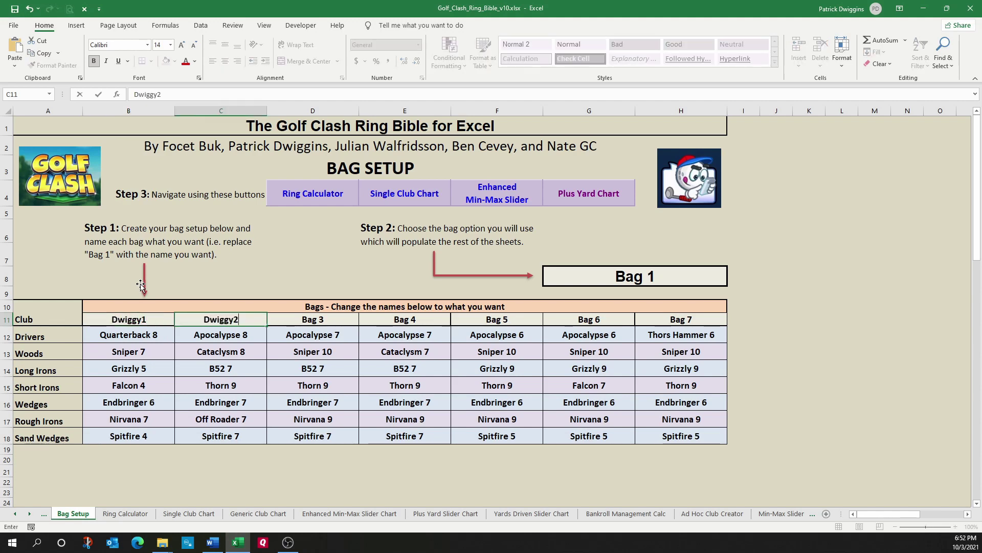
{"action": "key", "text": "Return"}
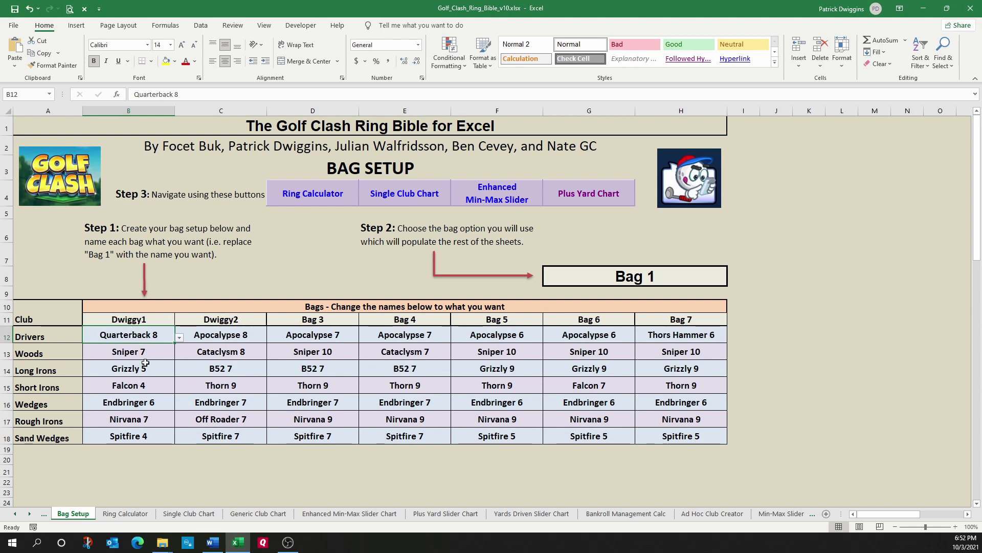
Step: Give Dwiggy1 Thors Hammer 6 driver, Sniper 10 woods and Grizzly 8 long irons
{"action": "left_click", "coordinate": [179, 339]}
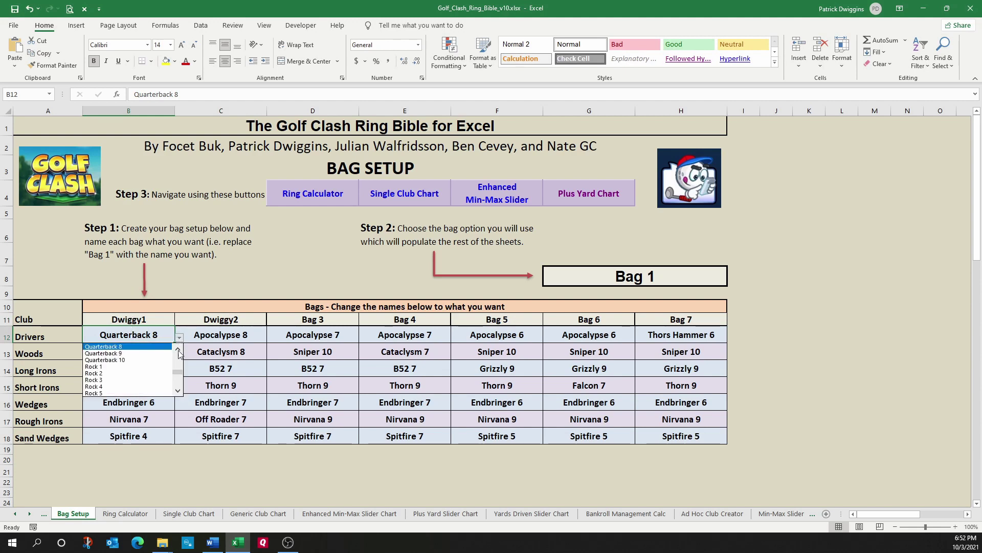
{"action": "scroll", "coordinate": [179, 376], "scroll_direction": "down", "scroll_amount": 1}
{"action": "left_click_drag", "start_coordinate": [178, 376], "coordinate": [178, 384]}
{"action": "left_click", "coordinate": [128, 393]}
{"action": "left_click", "coordinate": [132, 350]}
{"action": "left_click", "coordinate": [179, 355]}
{"action": "left_click", "coordinate": [117, 384]}
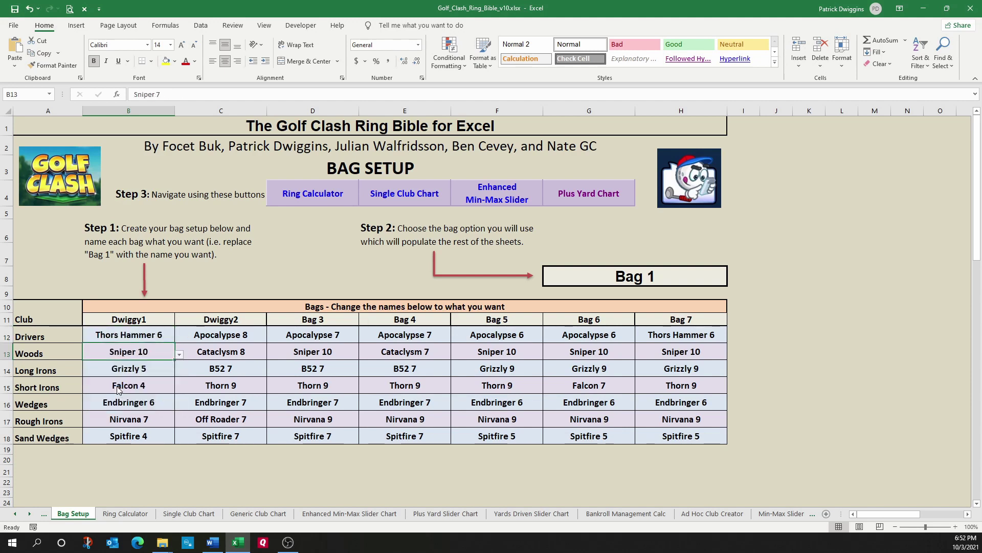
{"action": "left_click", "coordinate": [153, 368]}
{"action": "left_click", "coordinate": [179, 371]}
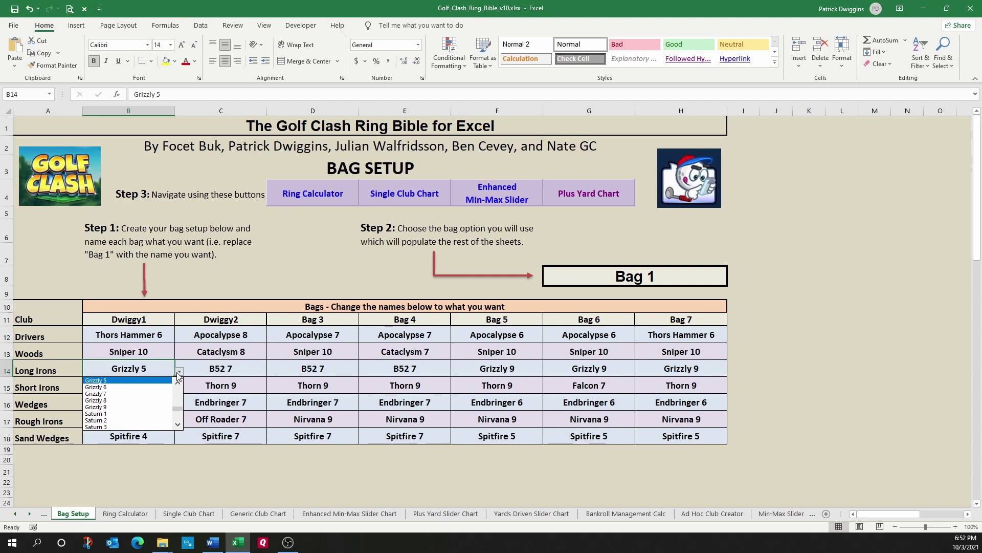
{"action": "left_click", "coordinate": [134, 402]}
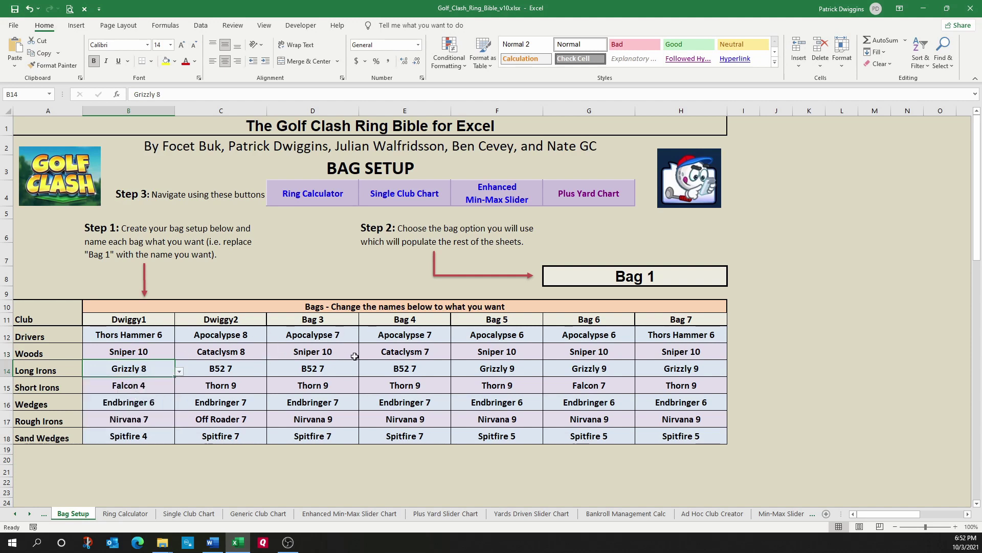
Step: Choose Dwiggy1 as the active bag in cell G8
{"action": "left_click", "coordinate": [590, 272]}
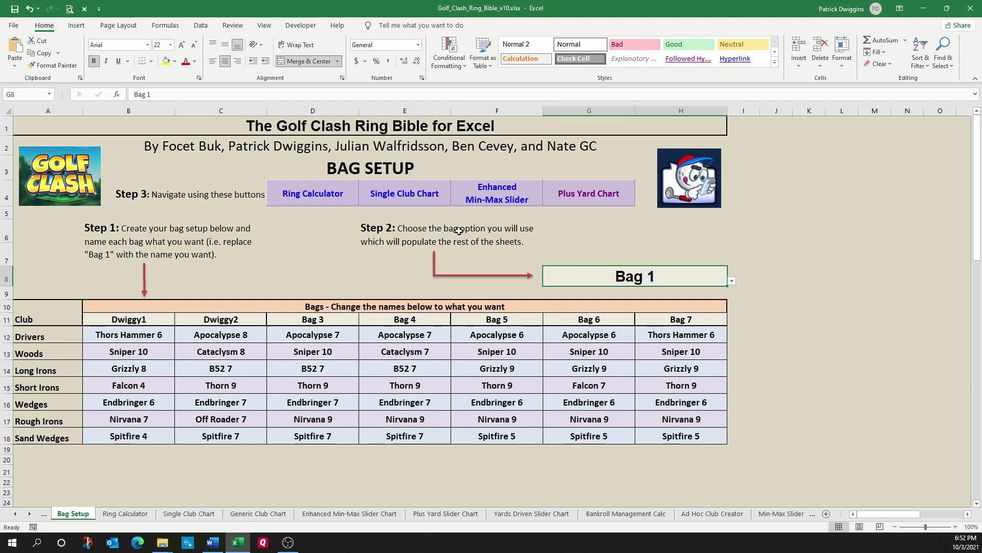
{"action": "left_click", "coordinate": [730, 282]}
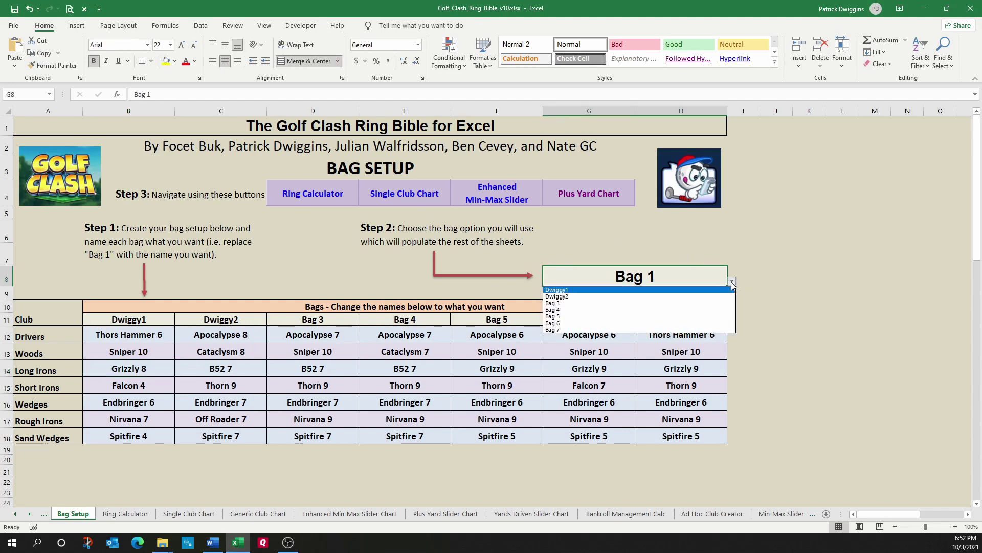
{"action": "left_click", "coordinate": [573, 289]}
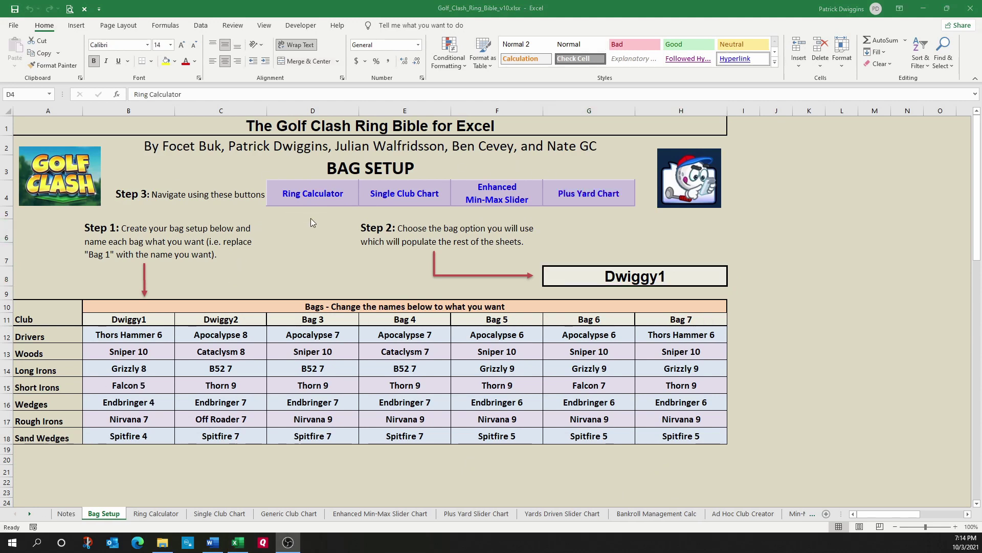
Step: On the Ring Calculator, try ball power 1, then set it back to 3
{"action": "left_click", "coordinate": [313, 193]}
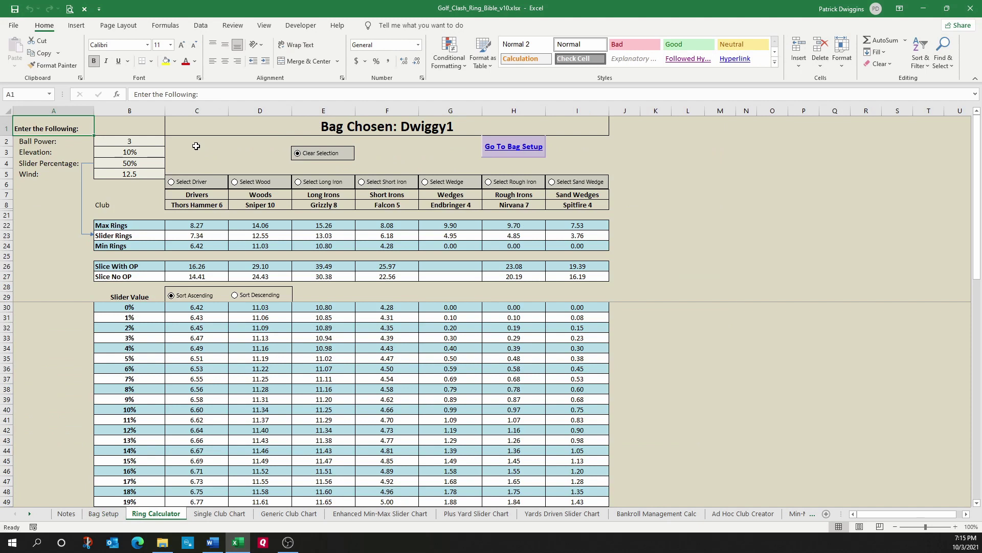
{"action": "left_click", "coordinate": [144, 139]}
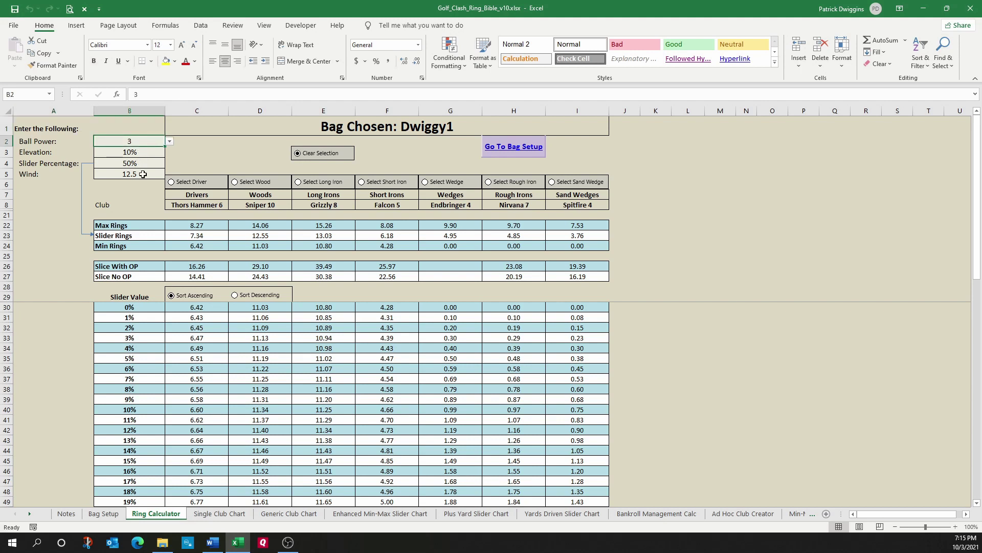
{"action": "left_click", "coordinate": [169, 141]}
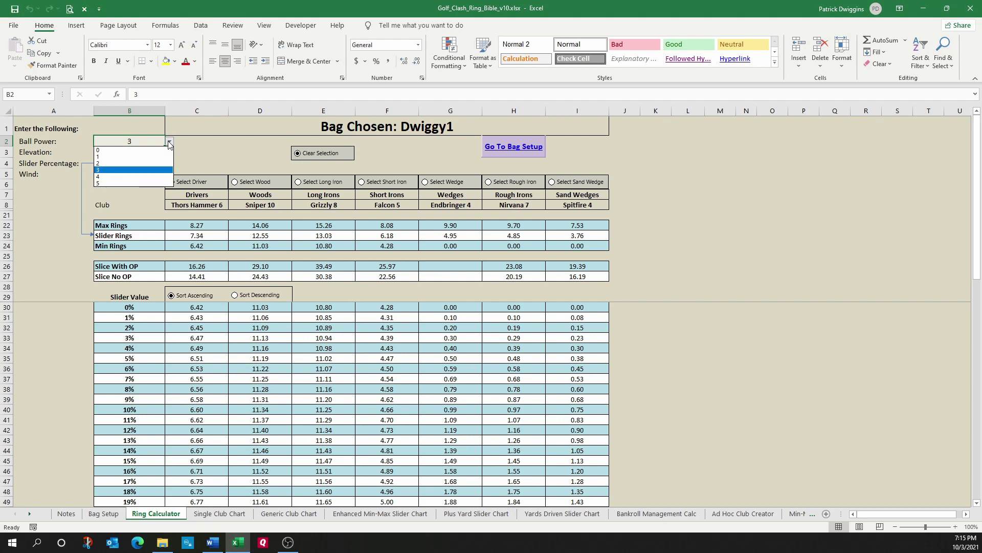
{"action": "left_click", "coordinate": [145, 156]}
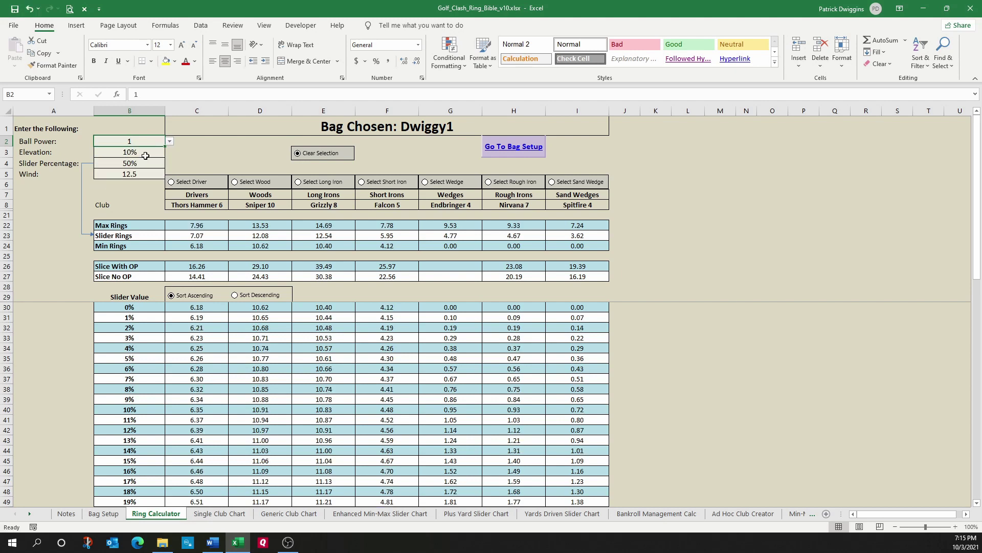
{"action": "type", "text": "3"}
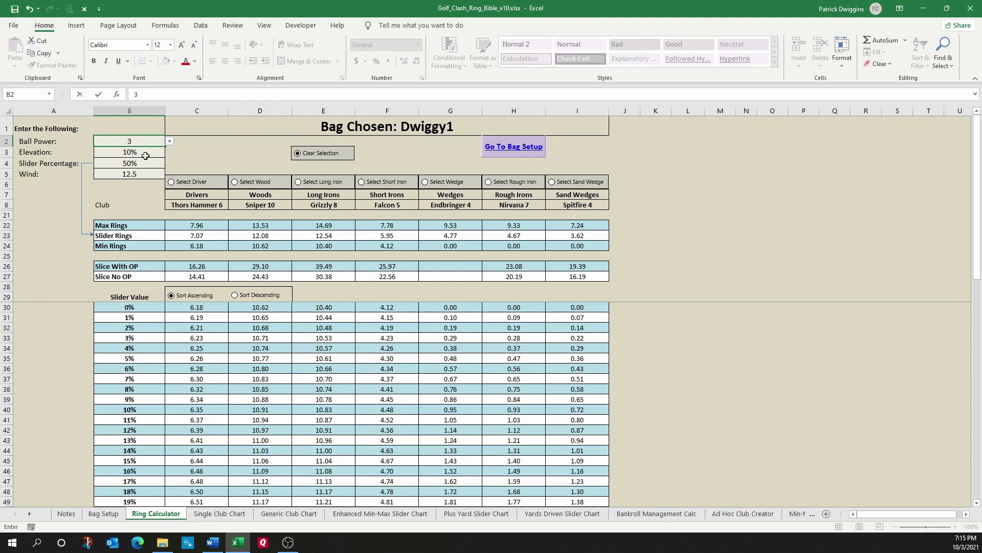
{"action": "key", "text": "Return"}
Step: Try elevation 15%, reset it to 10%, and check the 12.5 wind value
{"action": "left_click", "coordinate": [169, 152]}
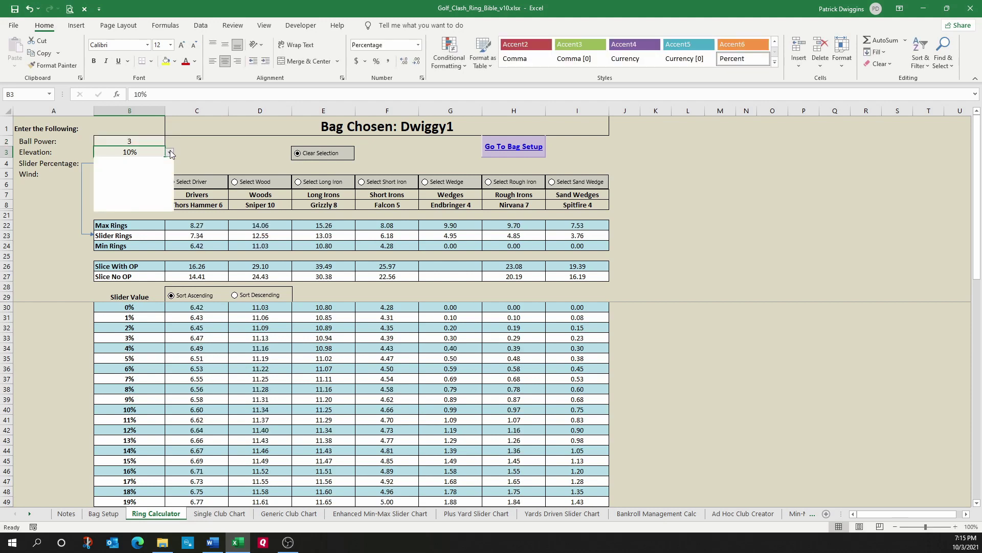
{"action": "mouse_move", "coordinate": [168, 188]}
{"action": "left_mouse_down"}
{"action": "mouse_move", "coordinate": [168, 171]}
{"action": "mouse_move", "coordinate": [169, 207]}
{"action": "mouse_move", "coordinate": [168, 180]}
{"action": "left_mouse_up"}
{"action": "left_click", "coordinate": [110, 198]}
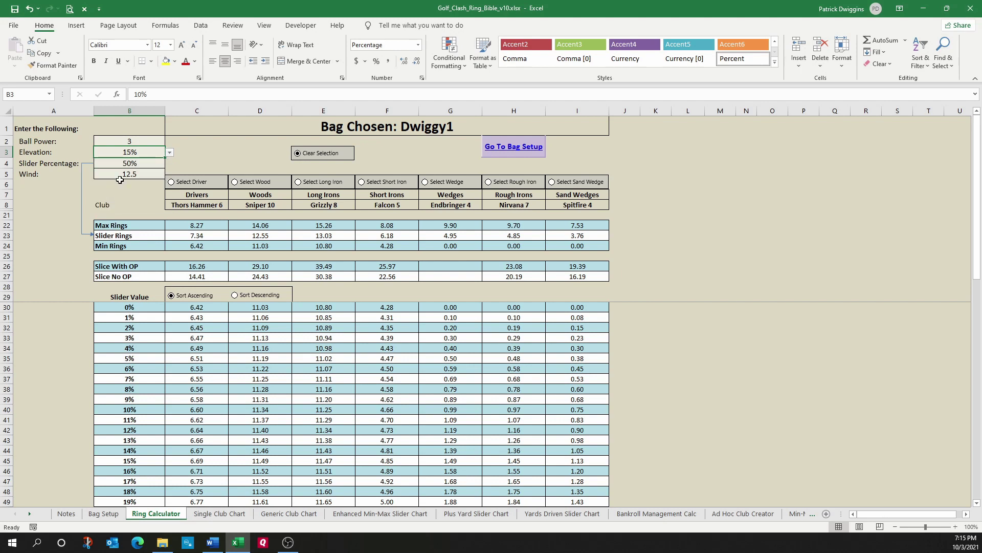
{"action": "type", "text": "10"}
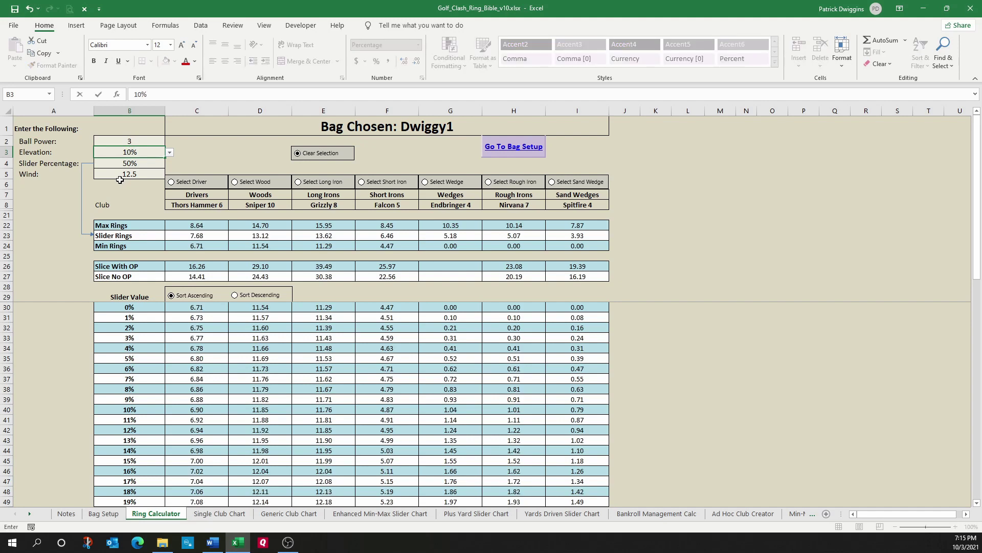
{"action": "key", "text": "Return"}
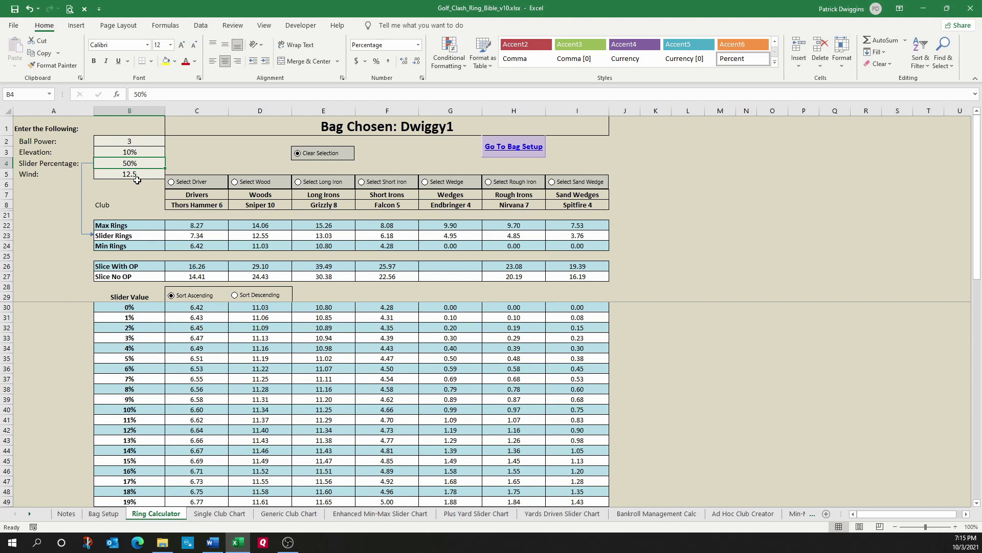
{"action": "left_click", "coordinate": [137, 180]}
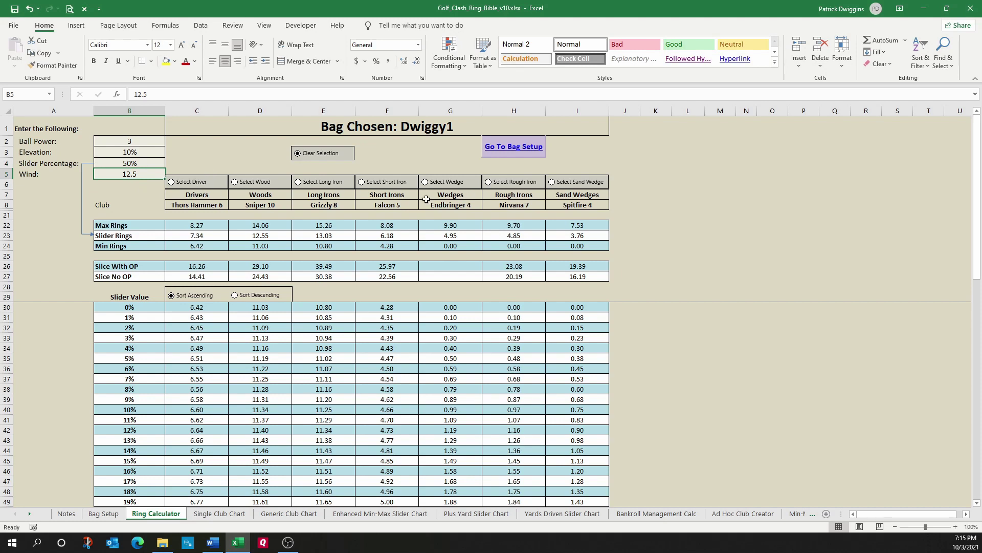
{"action": "left_click", "coordinate": [321, 183]}
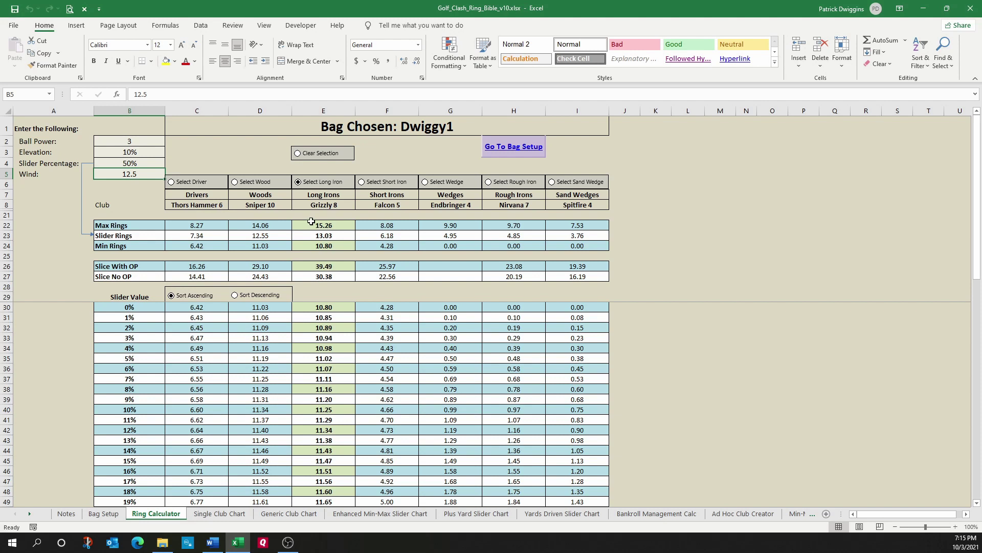
{"action": "left_click", "coordinate": [266, 187]}
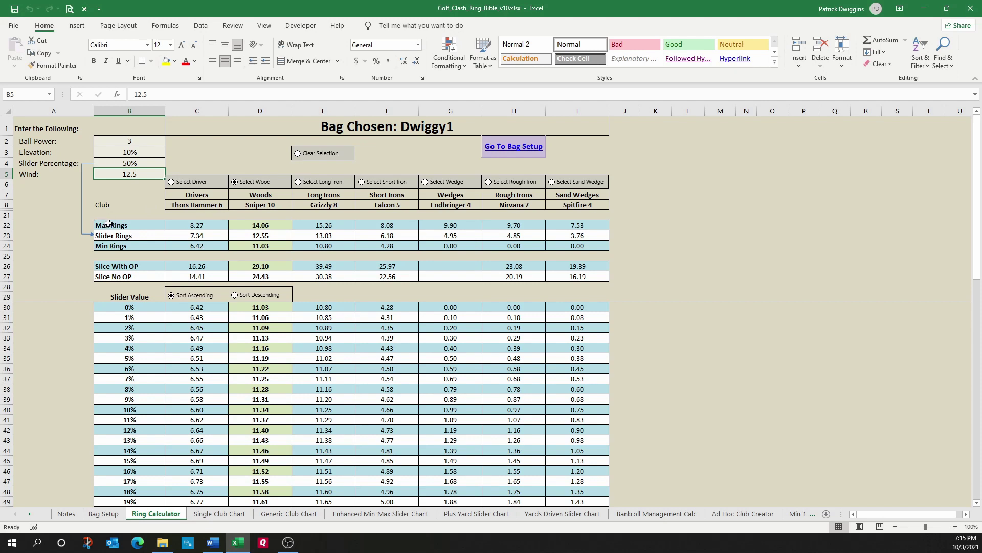
{"action": "left_click_drag", "start_coordinate": [109, 224], "coordinate": [375, 221]}
{"action": "left_click_drag", "start_coordinate": [127, 236], "coordinate": [364, 235]}
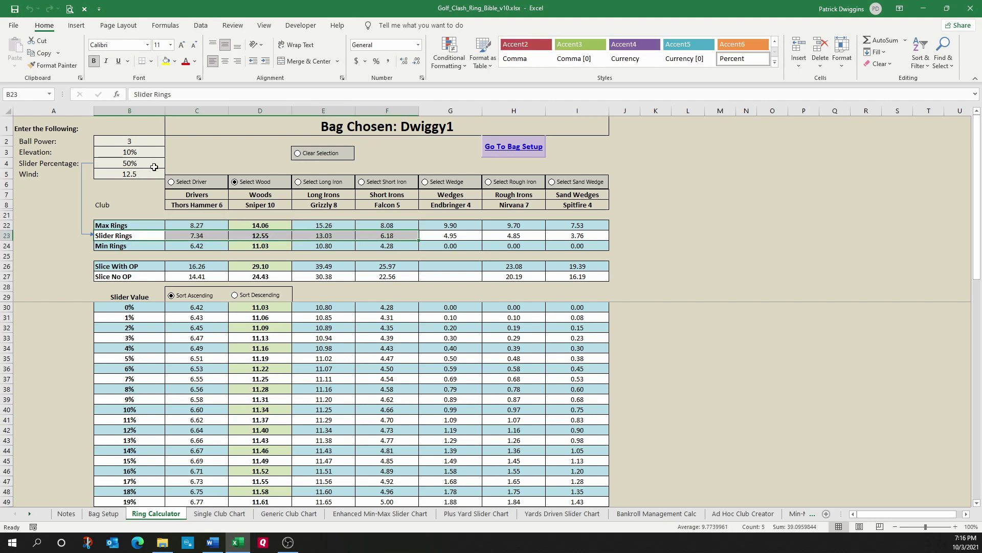
{"action": "left_click_drag", "start_coordinate": [169, 246], "coordinate": [436, 245]}
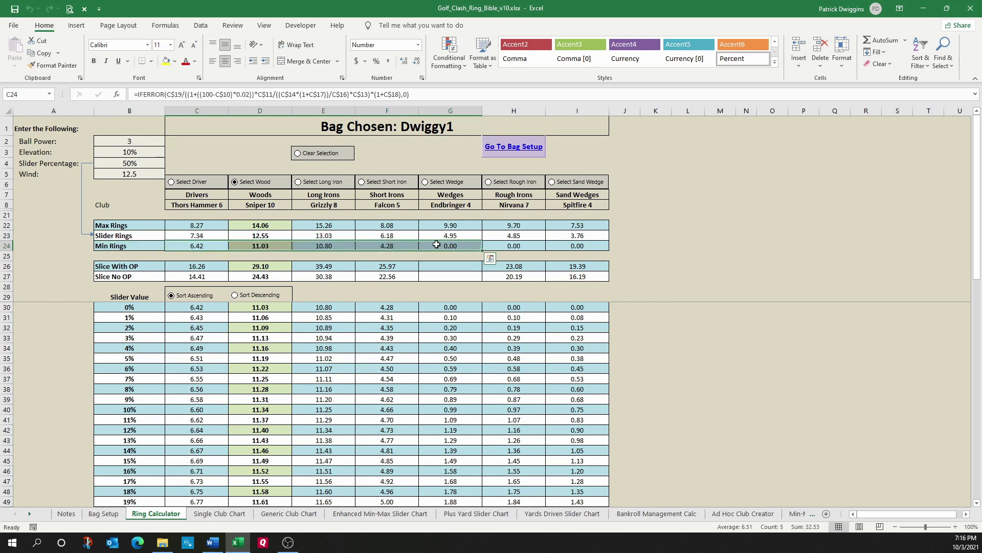
{"action": "left_click_drag", "start_coordinate": [122, 266], "coordinate": [123, 274]}
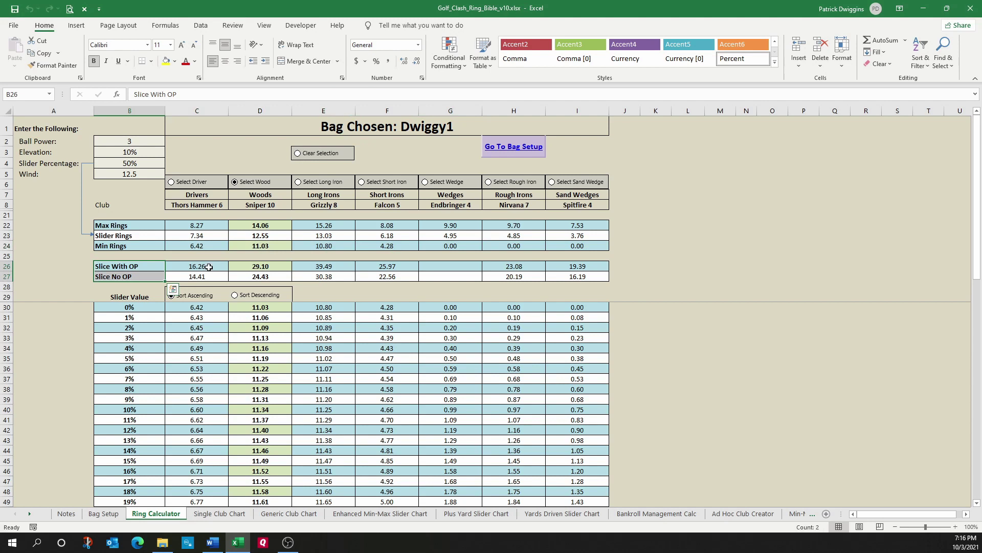
{"action": "left_click_drag", "start_coordinate": [209, 266], "coordinate": [394, 278]}
{"action": "left_click", "coordinate": [118, 269]}
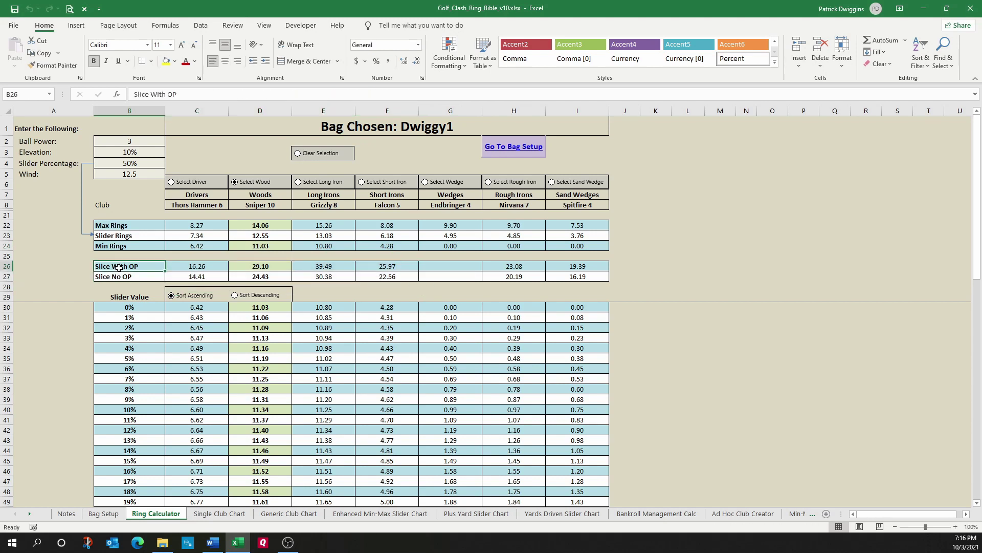
{"action": "left_click", "coordinate": [132, 278]}
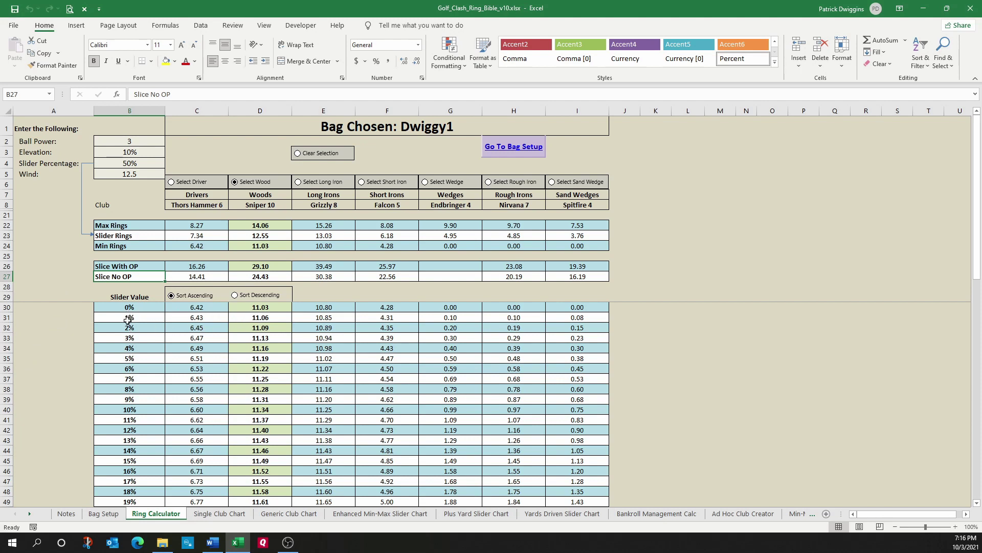
Step: Set the slider percentage to 18% and inspect the Woods slider rings in D23 and D48
{"action": "left_click", "coordinate": [122, 164]}
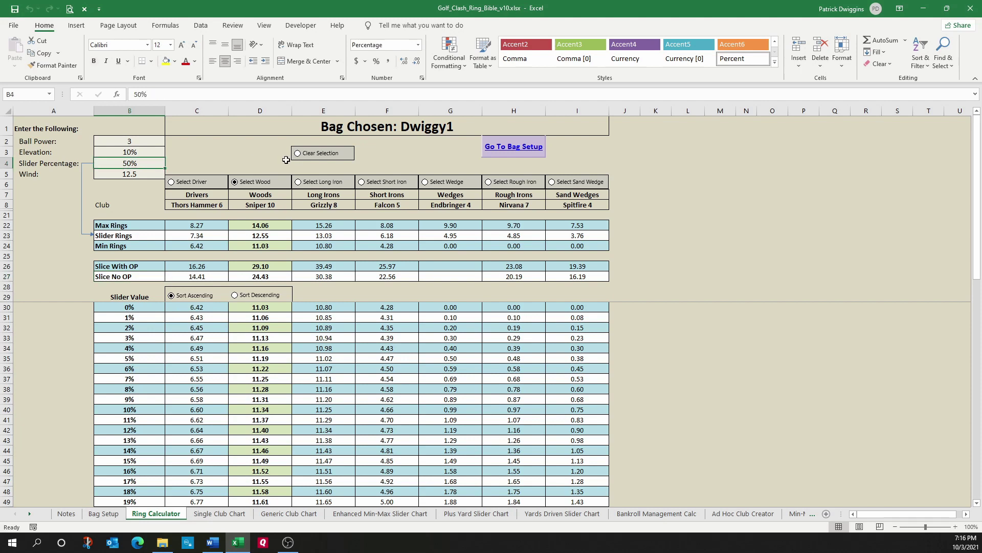
{"action": "type", "text": "18"}
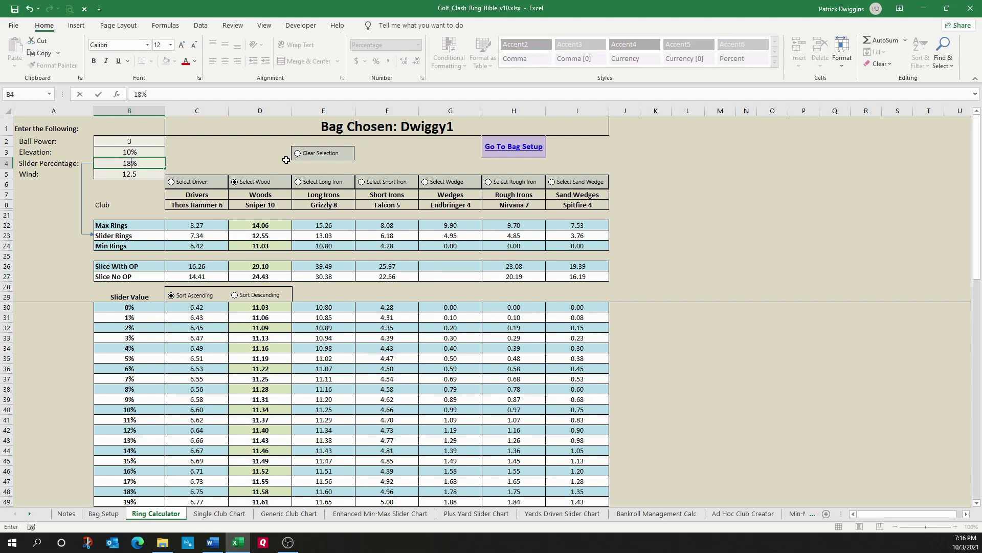
{"action": "key", "text": "Return"}
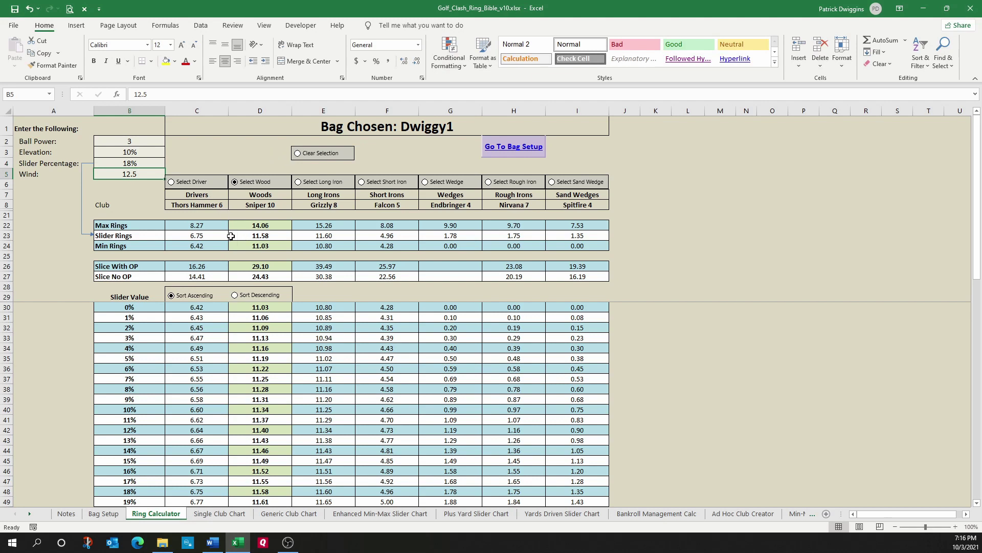
{"action": "left_click", "coordinate": [259, 235]}
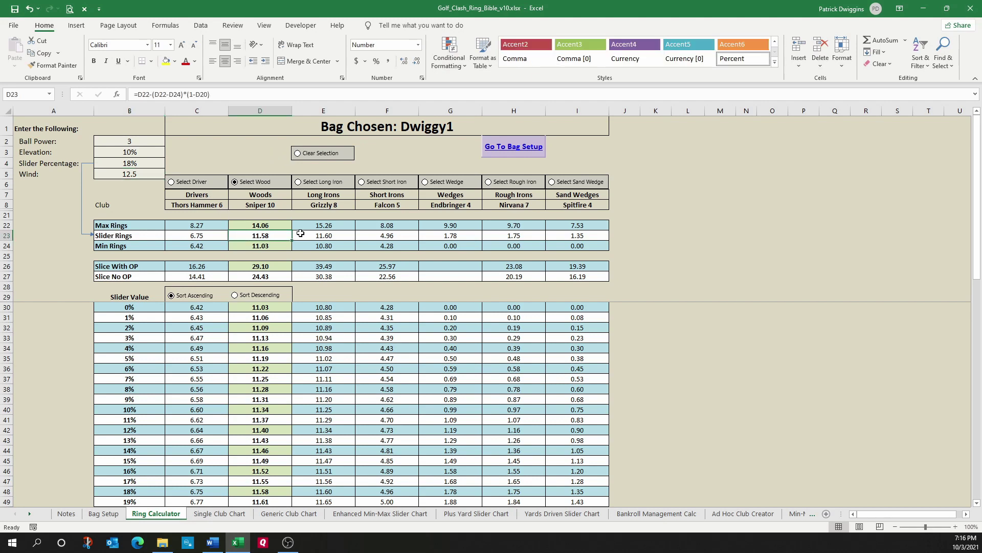
{"action": "left_click", "coordinate": [267, 491]}
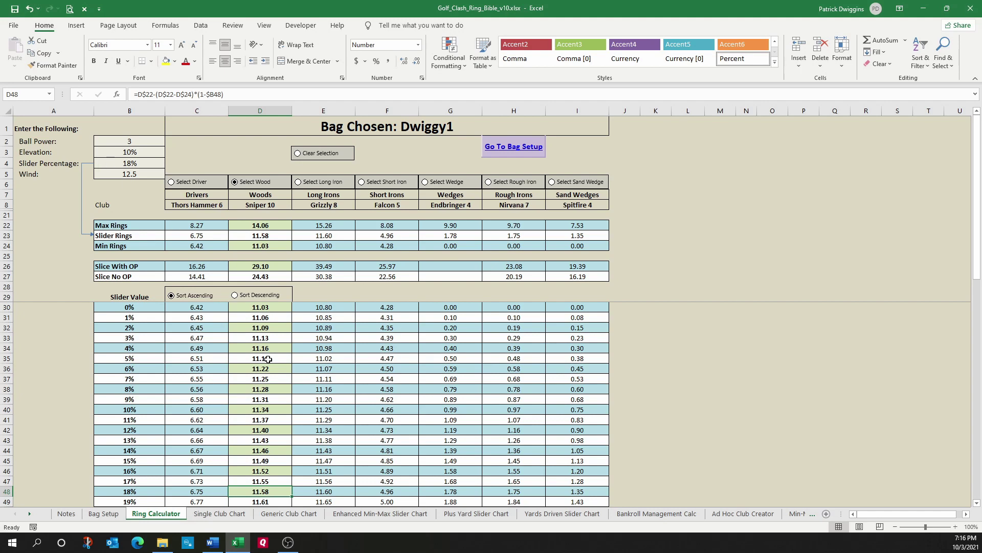
{"action": "scroll", "coordinate": [247, 419], "scroll_direction": "down", "scroll_amount": 6}
{"action": "scroll", "coordinate": [247, 419], "scroll_direction": "up", "scroll_amount": 6}
Step: Sort the slider table descending, restore ascending order, then return to Bag Setup
{"action": "left_click", "coordinate": [246, 301]}
{"action": "left_click", "coordinate": [194, 297]}
{"action": "left_click", "coordinate": [521, 148]}
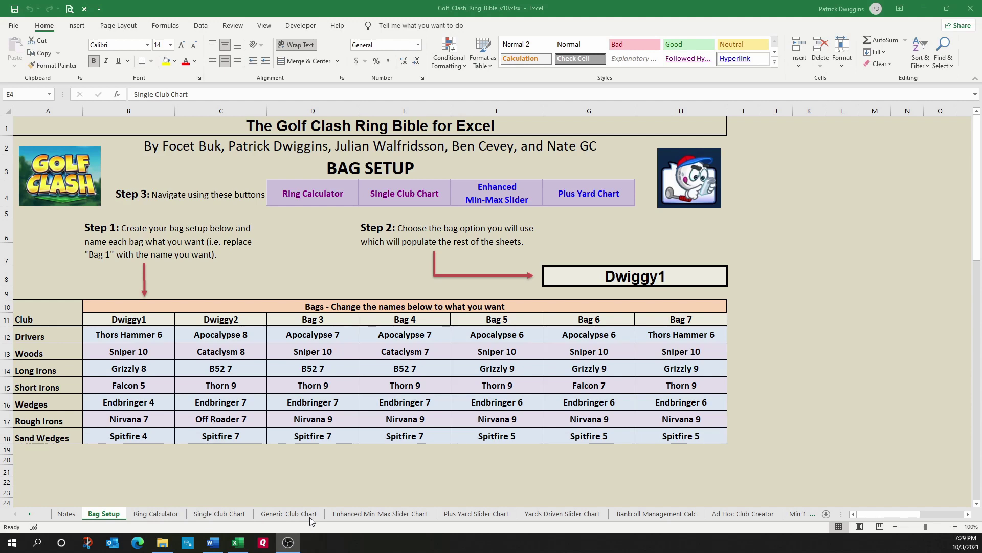
Step: Open the Single Club Chart sheet showing Dwiggy1's Grizzly 8 rings
{"action": "left_click", "coordinate": [405, 193]}
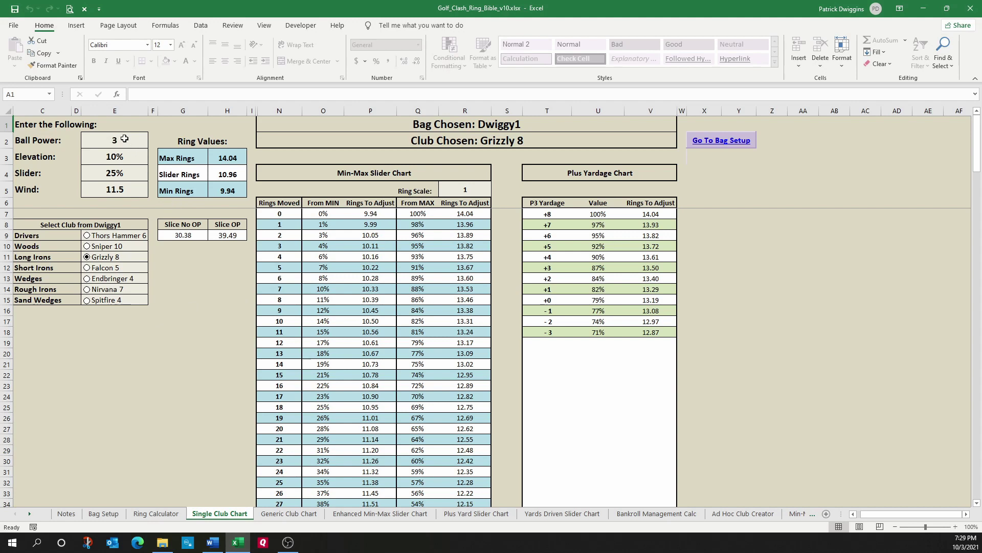
{"action": "left_click_drag", "start_coordinate": [121, 139], "coordinate": [127, 187]}
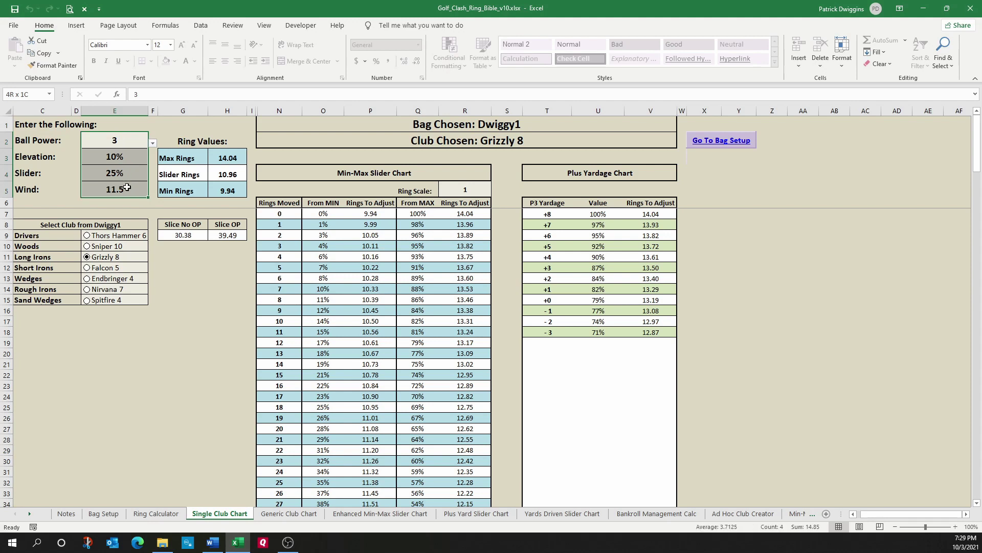
{"action": "left_click", "coordinate": [36, 173]}
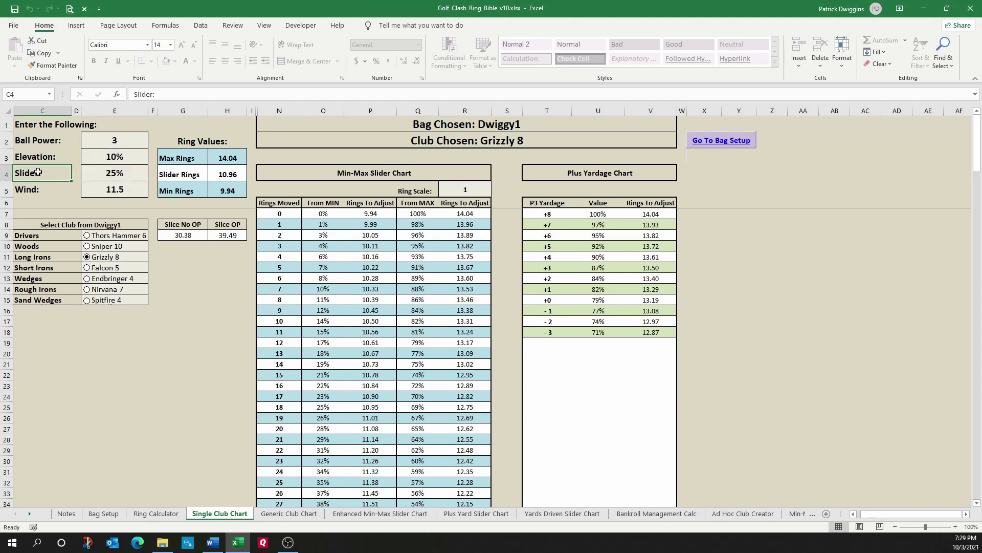
{"action": "left_click", "coordinate": [135, 139]}
{"action": "left_click", "coordinate": [153, 144]}
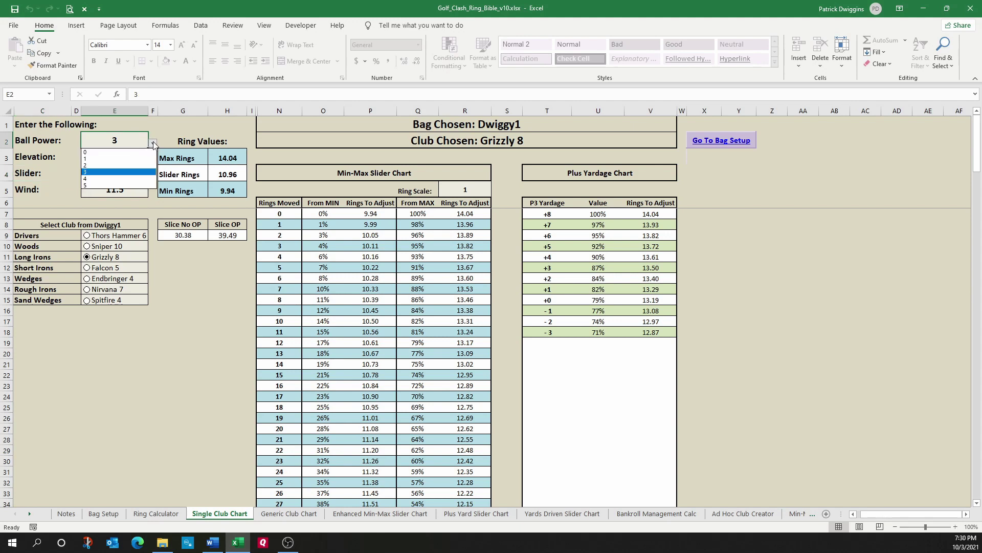
{"action": "left_click", "coordinate": [123, 159]}
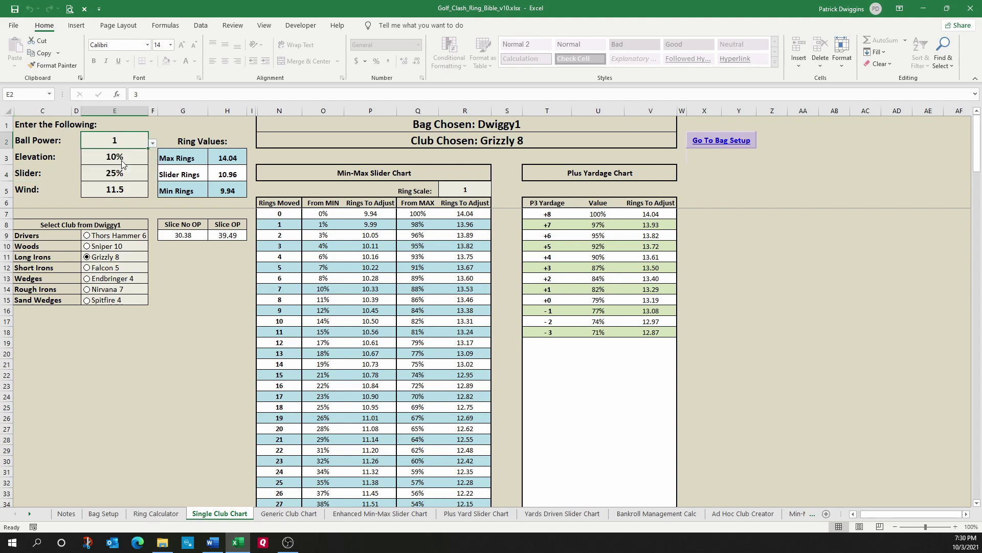
{"action": "type", "text": "3"}
{"action": "key", "text": "Return"}
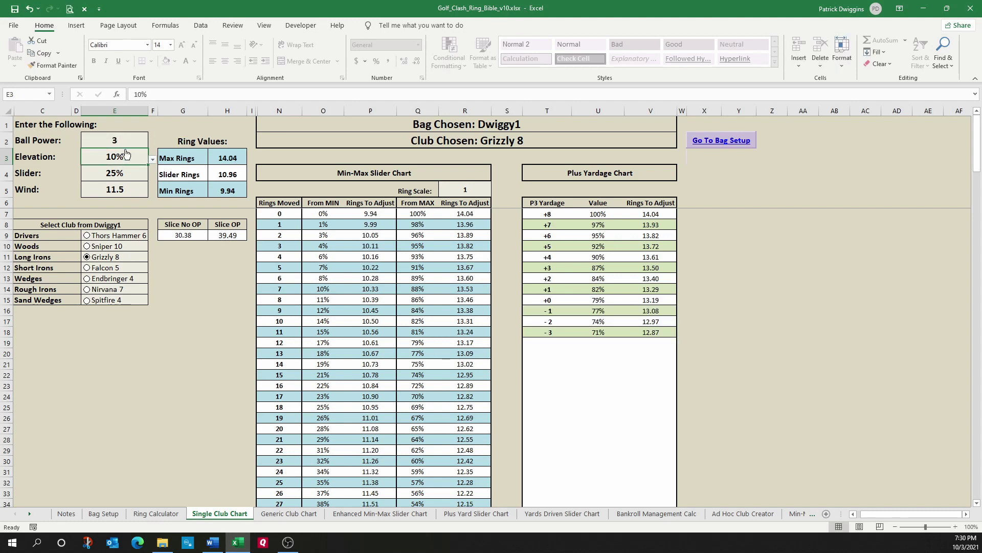
{"action": "left_click", "coordinate": [121, 174]}
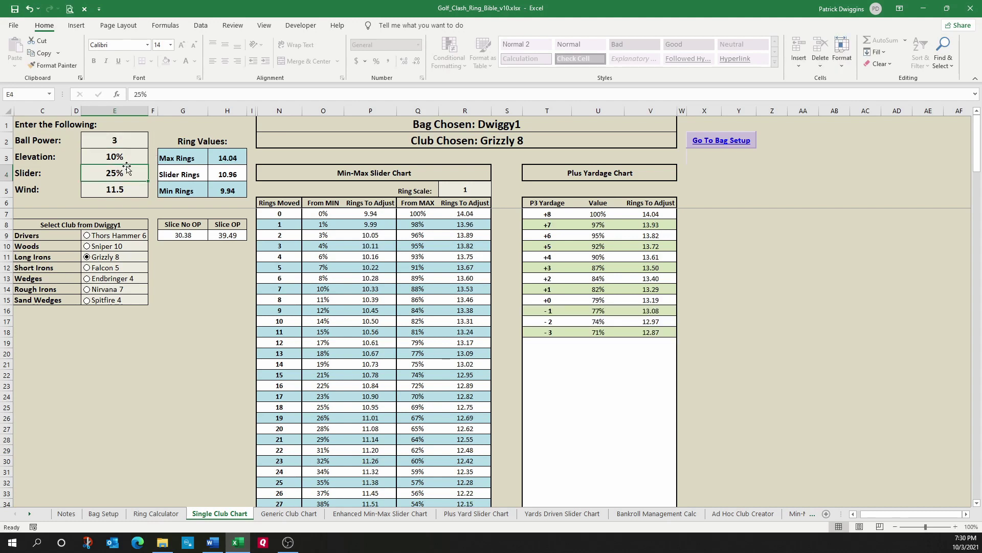
{"action": "type", "text": "50"}
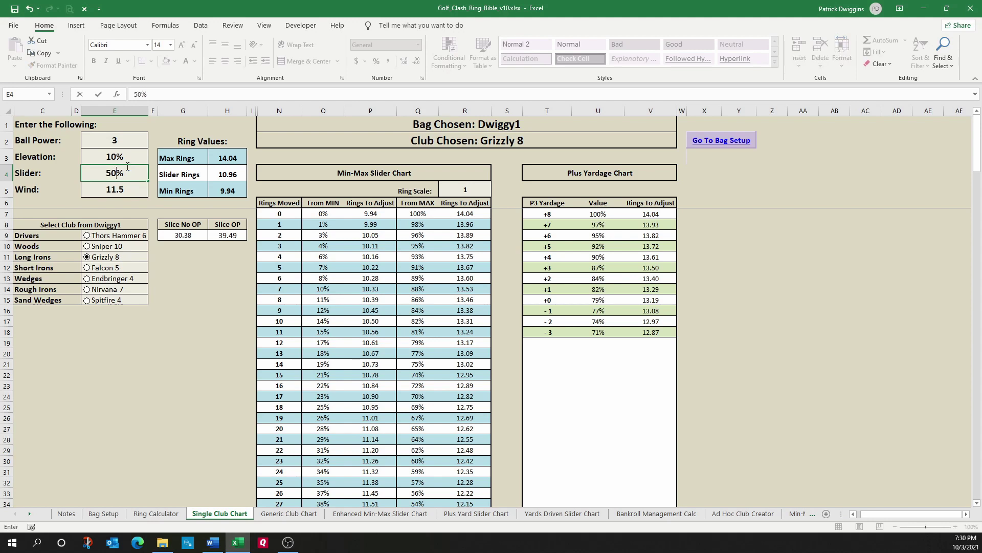
{"action": "key", "text": "Return"}
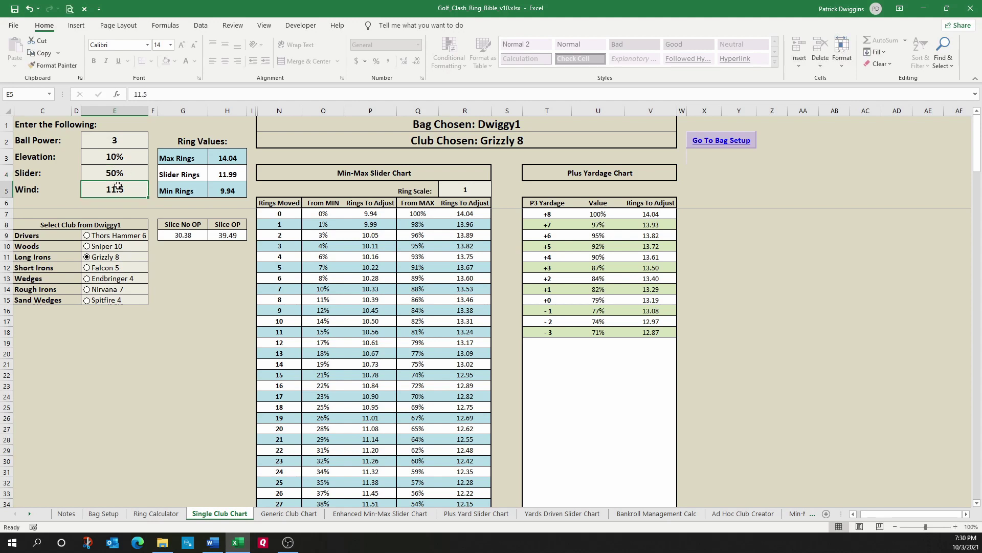
{"action": "left_click", "coordinate": [232, 156]}
{"action": "left_click", "coordinate": [234, 192]}
{"action": "left_click", "coordinate": [115, 173]}
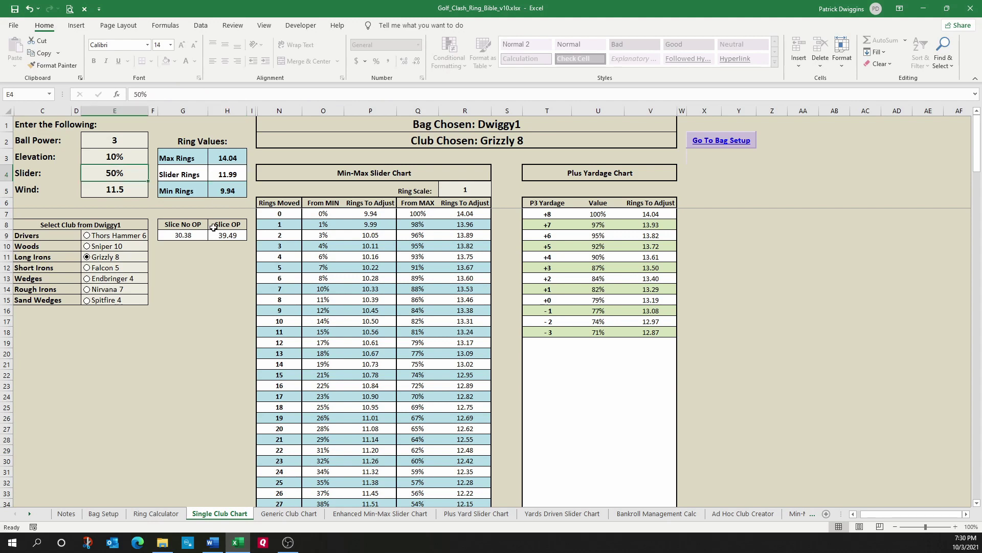
{"action": "type", "text": "25"}
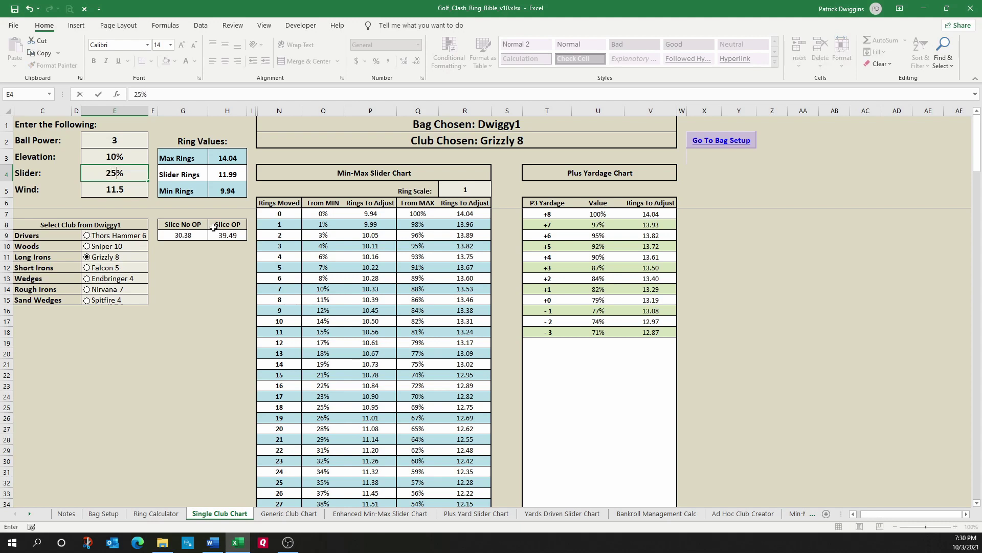
{"action": "key", "text": "ctrl+Return"}
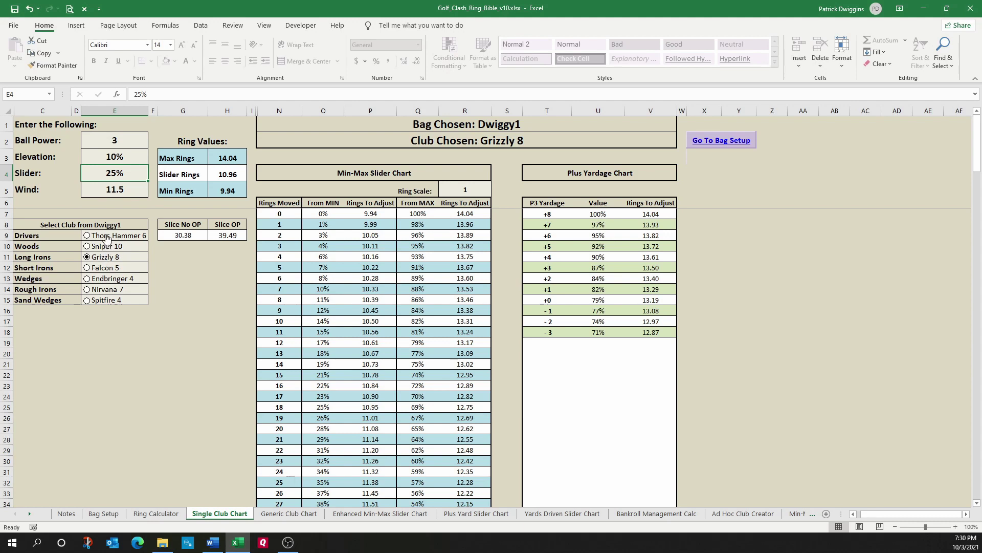
{"action": "left_click", "coordinate": [106, 237]}
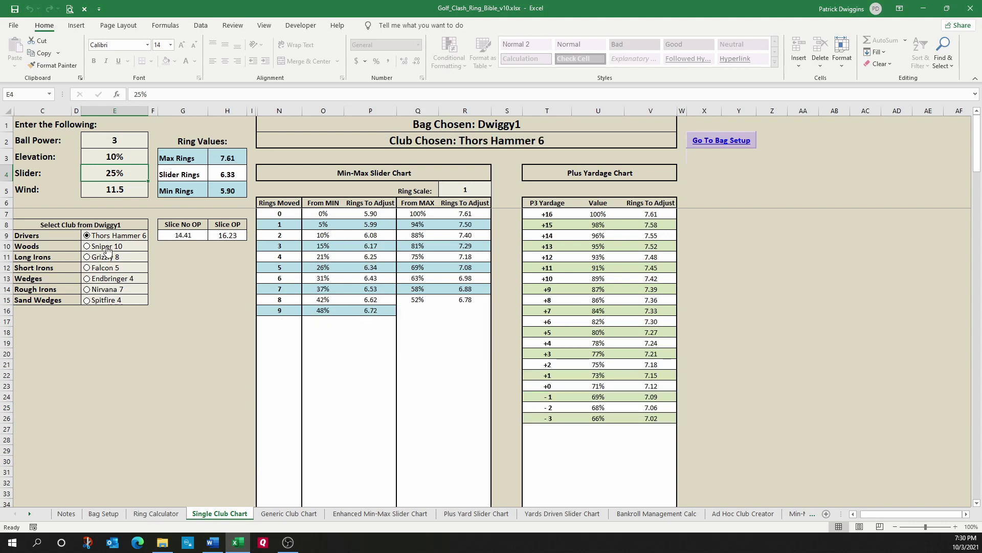
{"action": "left_click", "coordinate": [107, 247]}
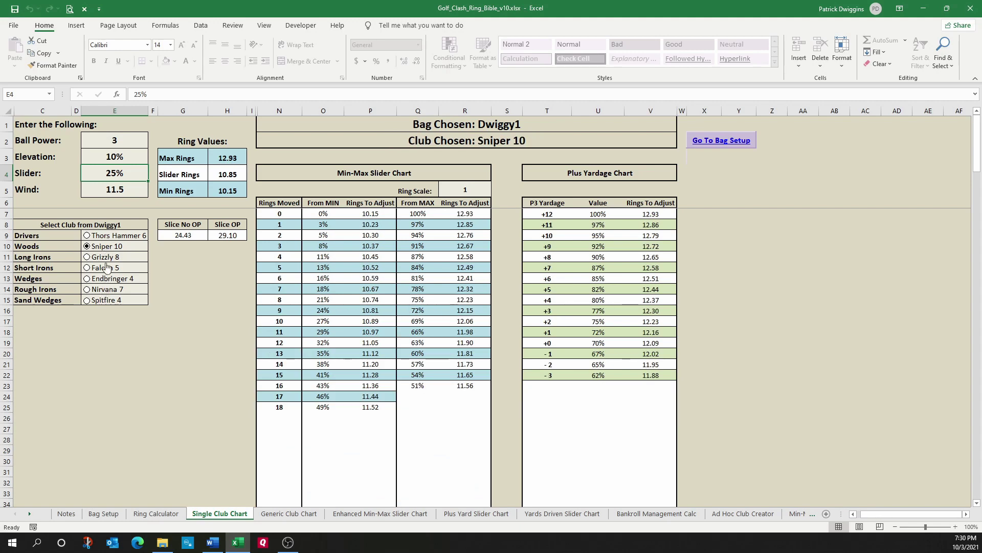
{"action": "left_click", "coordinate": [107, 258]}
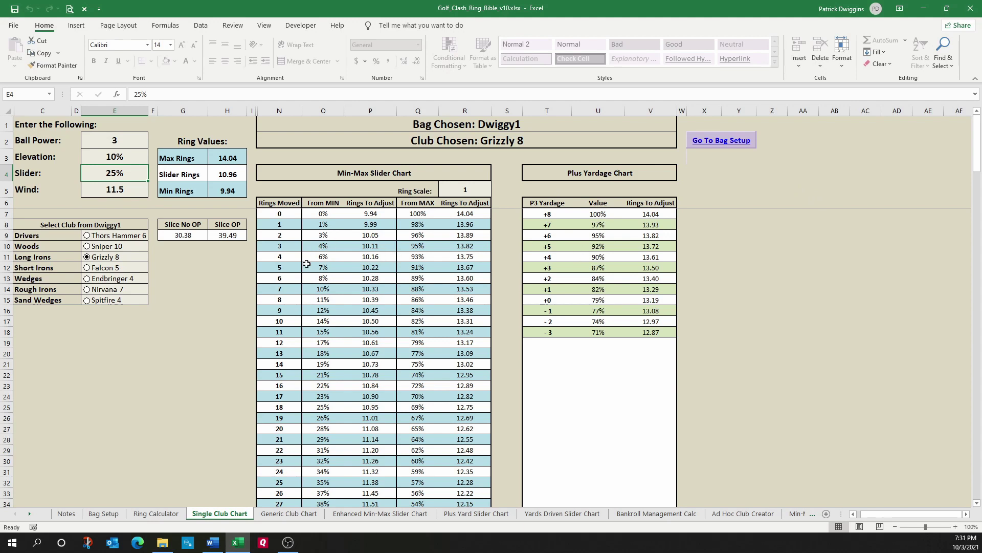
{"action": "left_click_drag", "start_coordinate": [317, 235], "coordinate": [316, 302]}
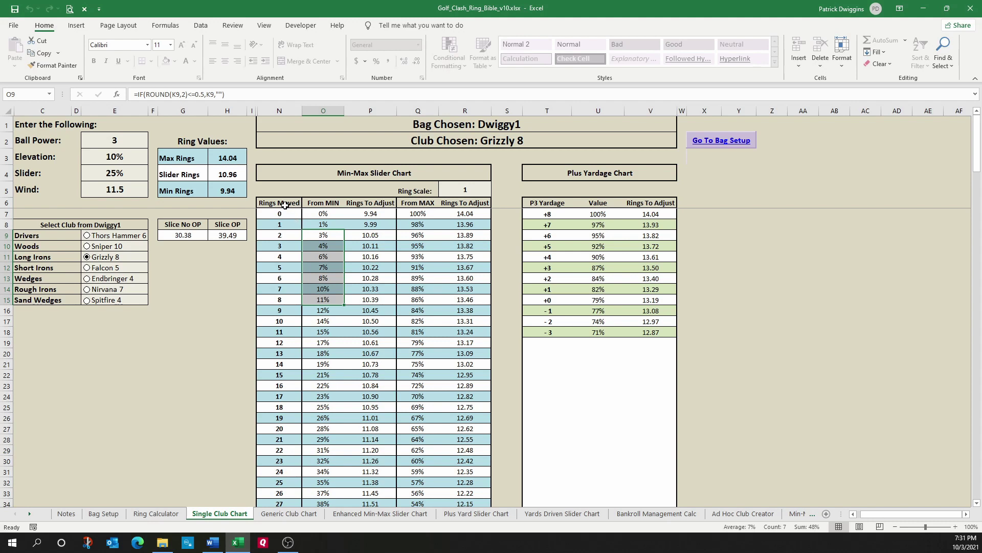
{"action": "left_click", "coordinate": [279, 321]}
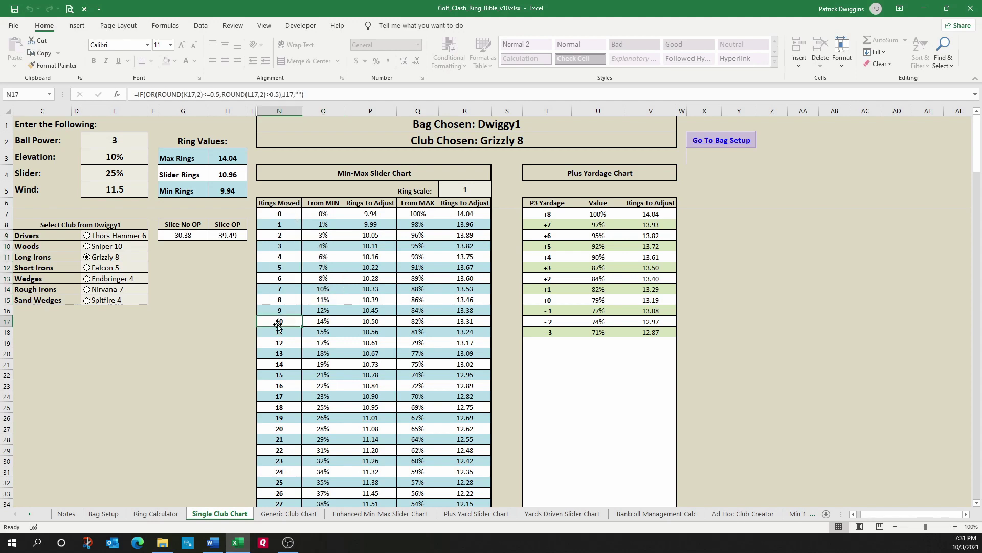
{"action": "left_click", "coordinate": [330, 322]}
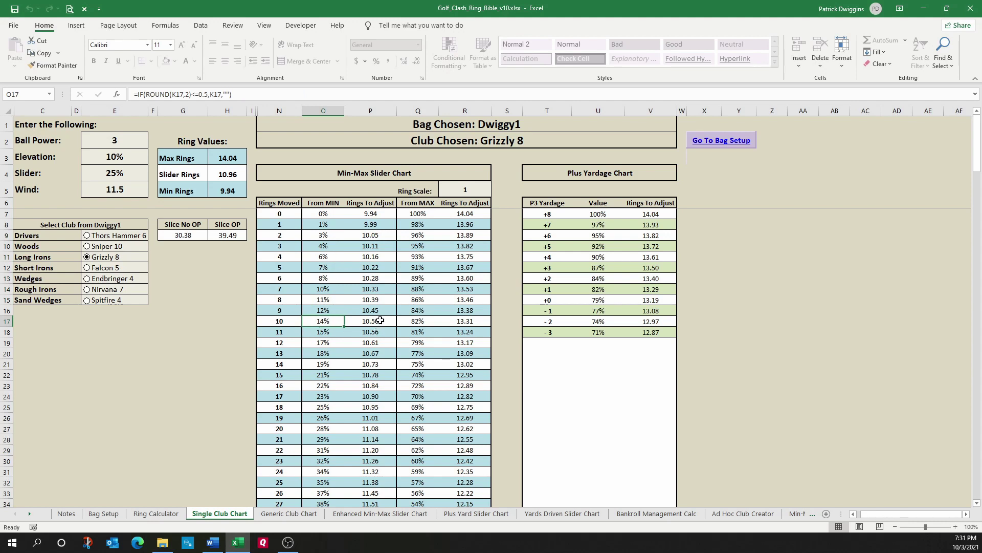
{"action": "left_click", "coordinate": [379, 321]}
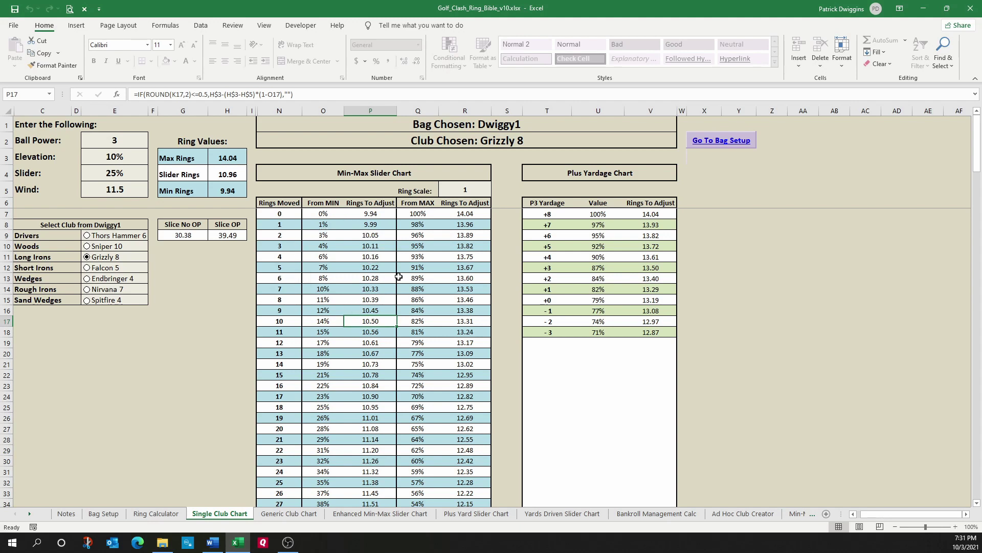
{"action": "left_click", "coordinate": [421, 278]}
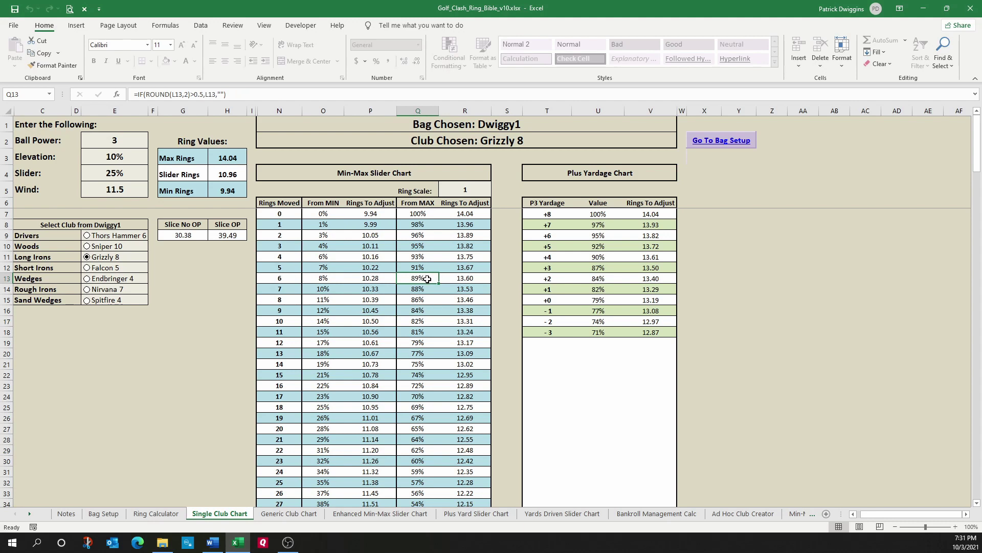
{"action": "left_click", "coordinate": [476, 279]}
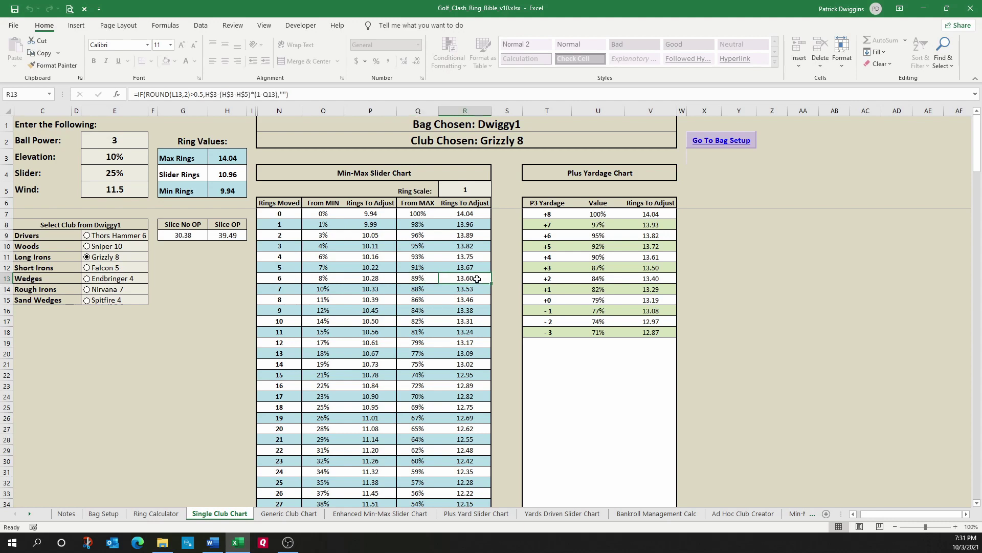
{"action": "left_click", "coordinate": [555, 257]}
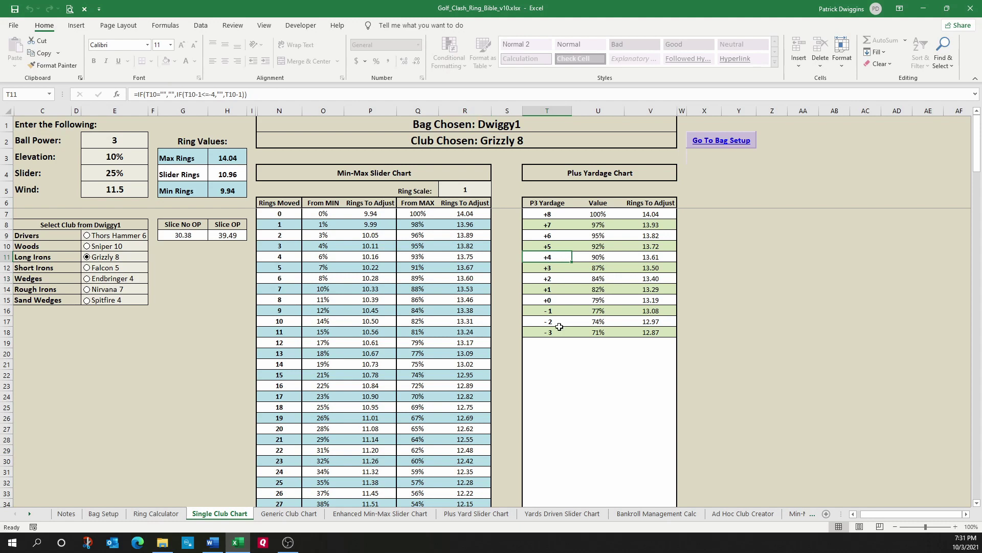
{"action": "left_click", "coordinate": [596, 257]}
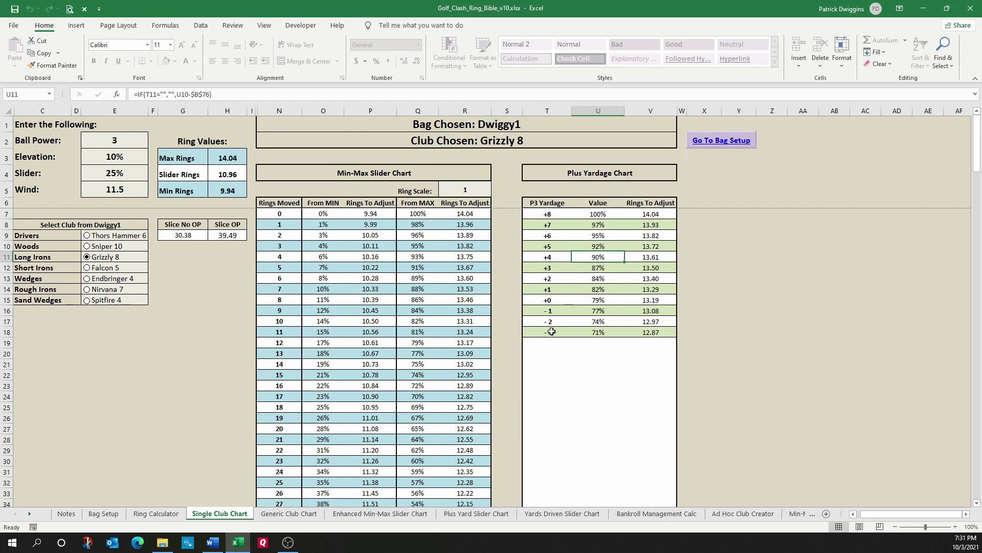
{"action": "left_click", "coordinate": [545, 258]}
{"action": "left_click", "coordinate": [646, 259]}
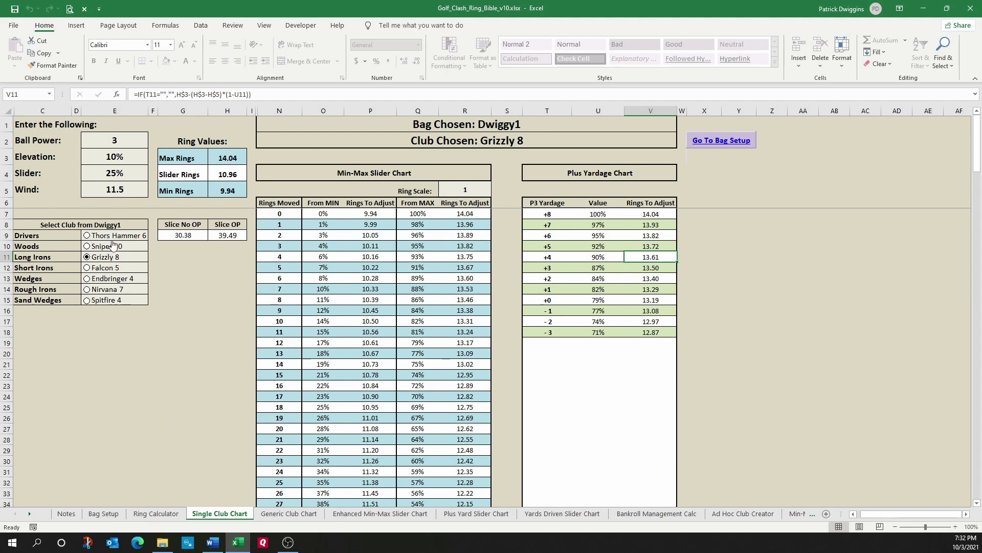
Step: Reach the Generic Club Chart and review the Long Irons B52 6 inputs, rings and slice values
{"action": "left_click", "coordinate": [113, 514]}
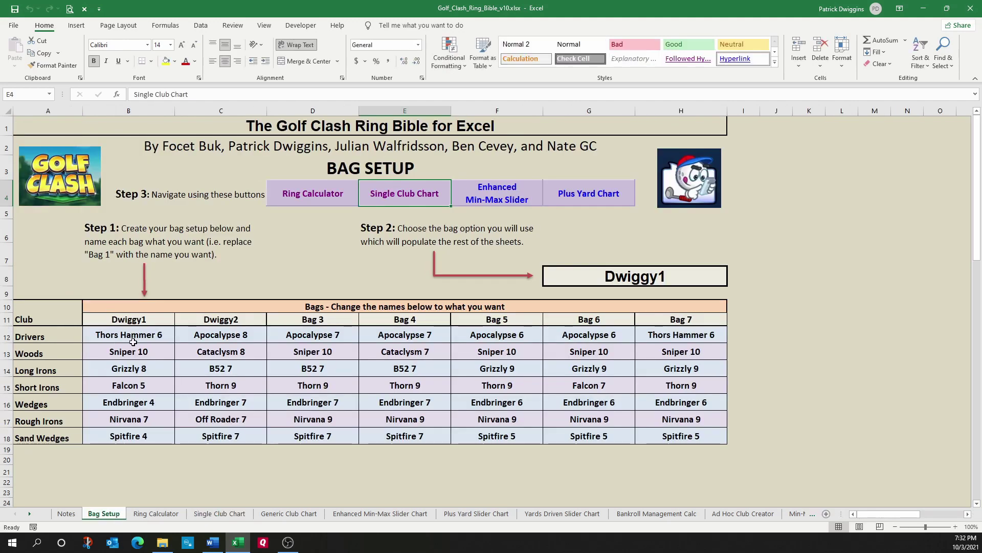
{"action": "left_click", "coordinate": [219, 514]}
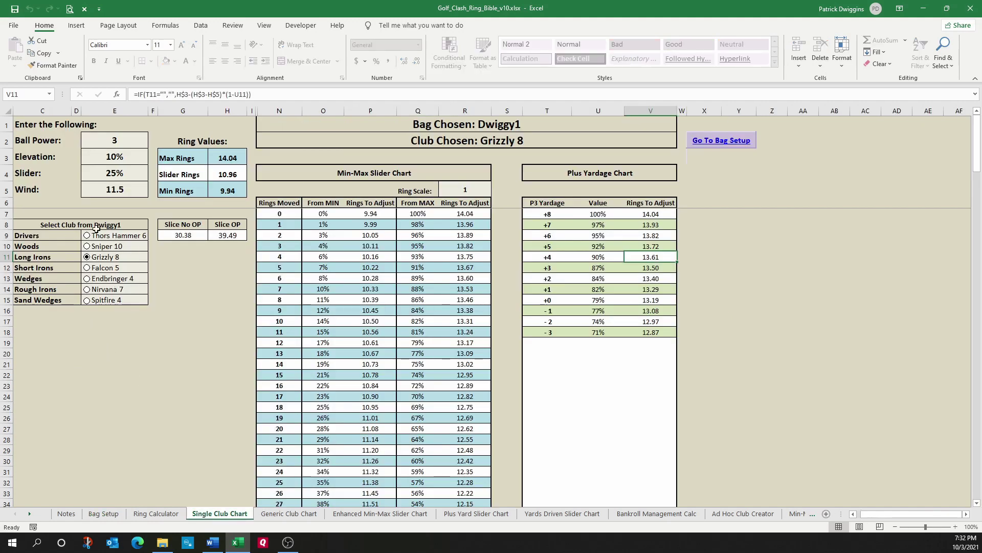
{"action": "left_click", "coordinate": [295, 514]}
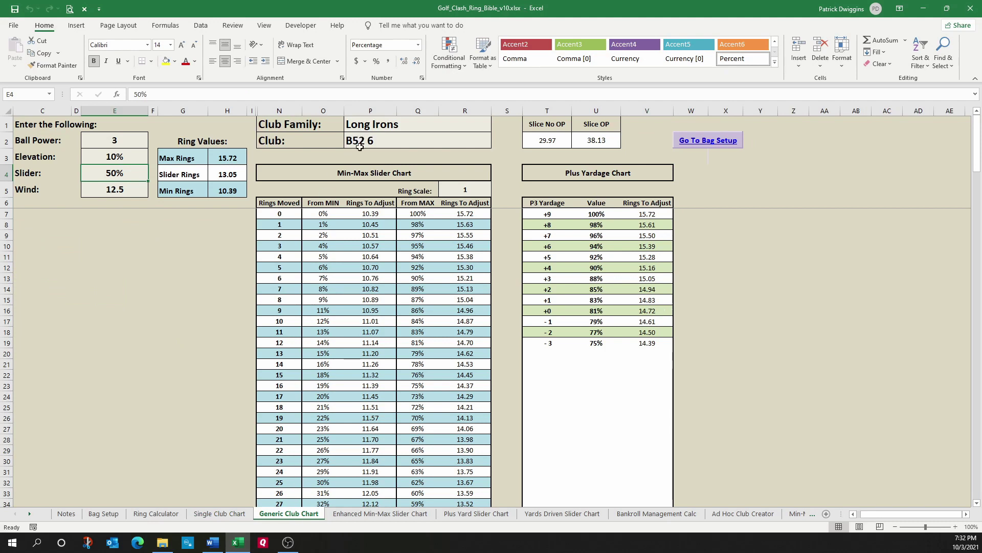
{"action": "left_click", "coordinate": [417, 124]}
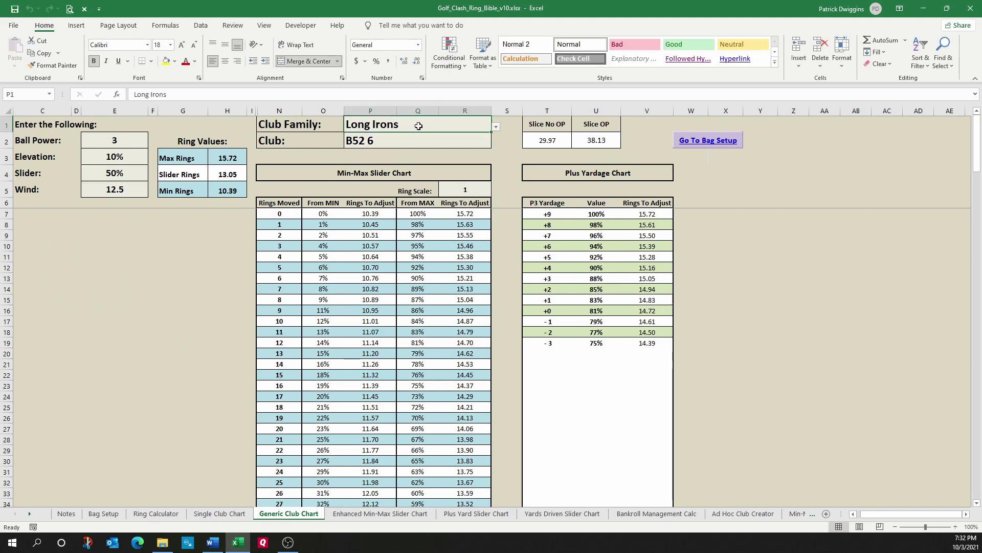
{"action": "left_click_drag", "start_coordinate": [57, 134], "coordinate": [54, 180]}
{"action": "left_click_drag", "start_coordinate": [187, 149], "coordinate": [225, 188]}
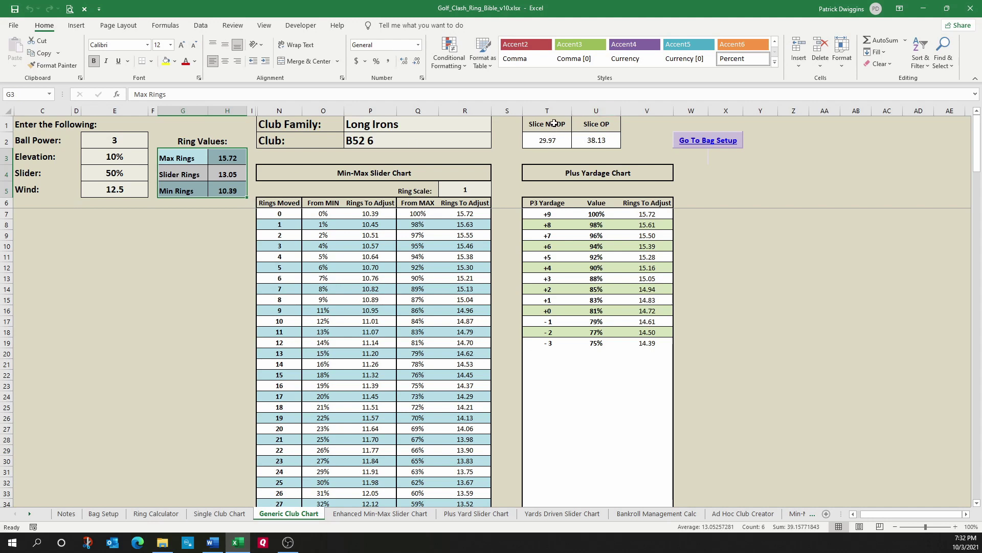
{"action": "left_click_drag", "start_coordinate": [545, 123], "coordinate": [629, 144]}
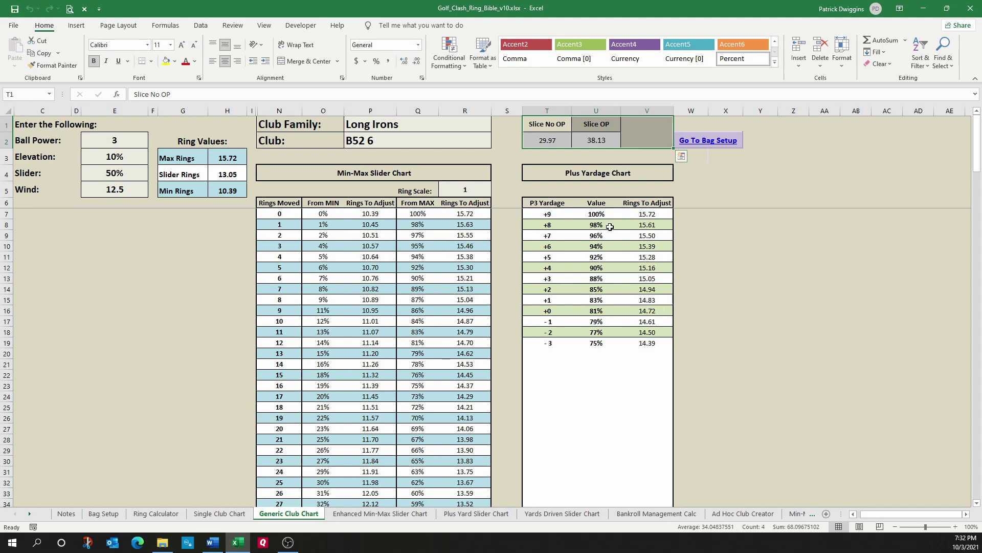
Step: Set the club family to Short Irons and the club to Thorn 9
{"action": "left_click", "coordinate": [405, 124]}
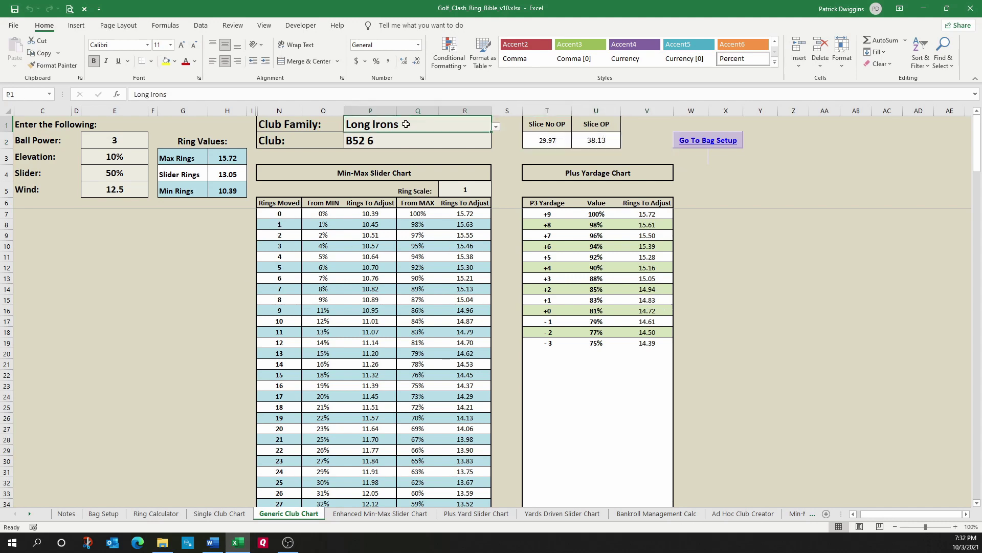
{"action": "left_click", "coordinate": [495, 128]}
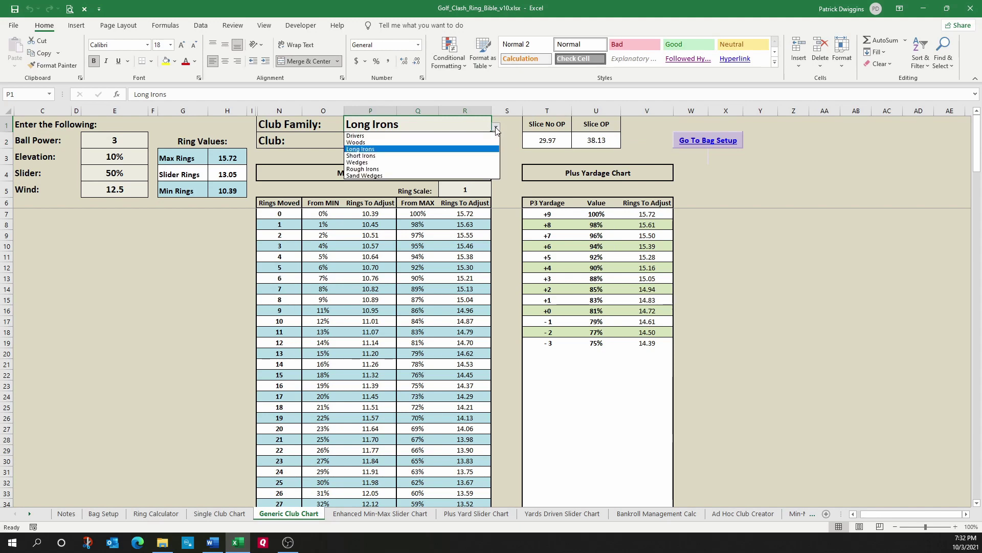
{"action": "left_click", "coordinate": [421, 156]}
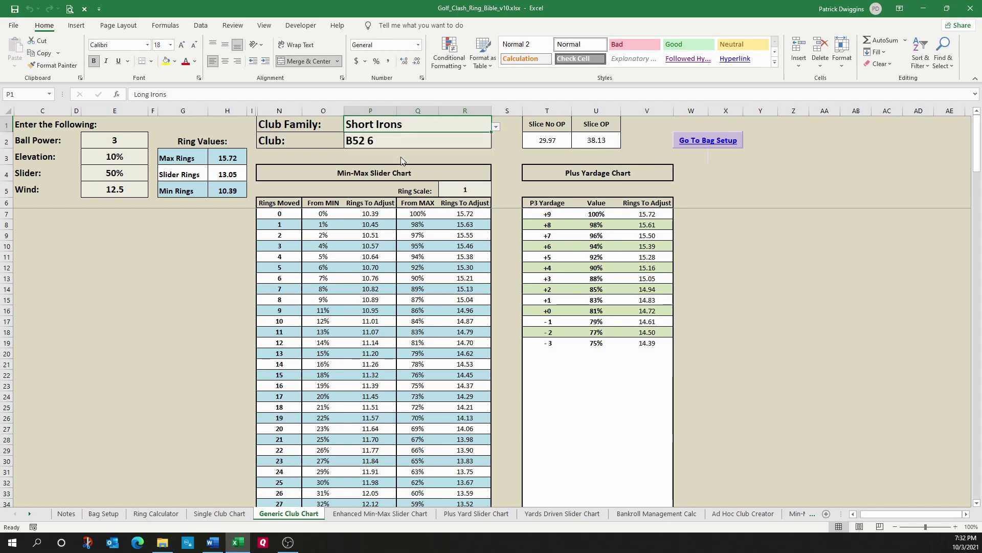
{"action": "left_click", "coordinate": [401, 140]}
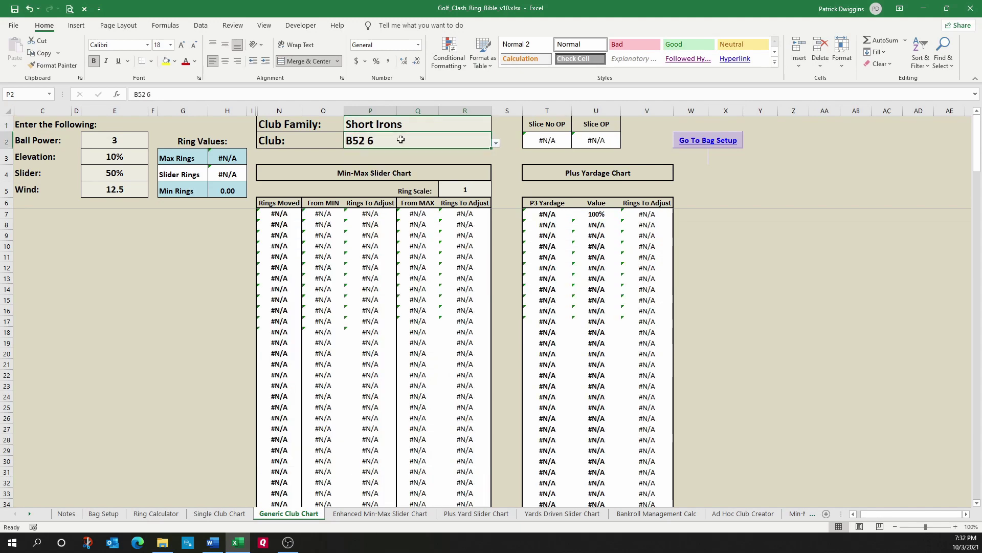
{"action": "left_click", "coordinate": [495, 145]}
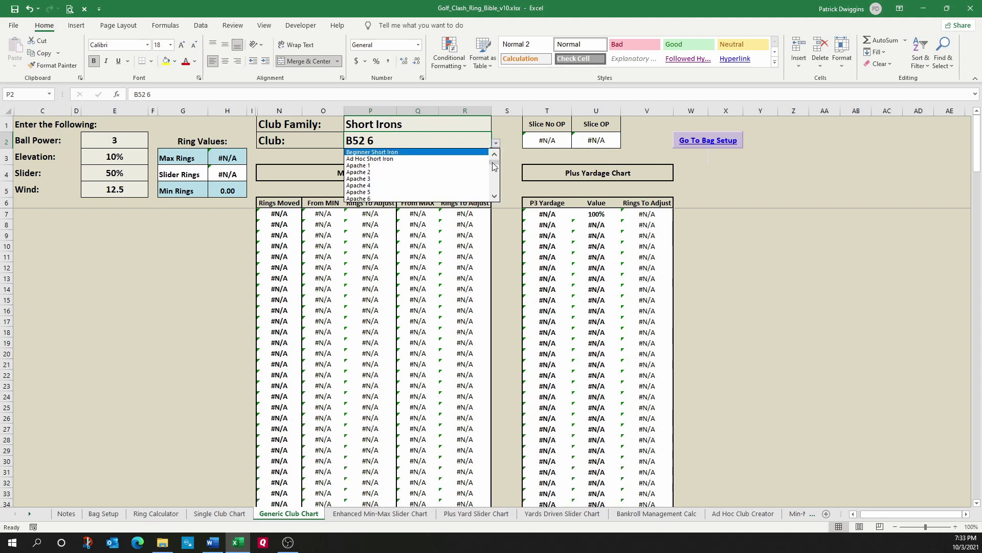
{"action": "left_click_drag", "start_coordinate": [494, 167], "coordinate": [492, 195]}
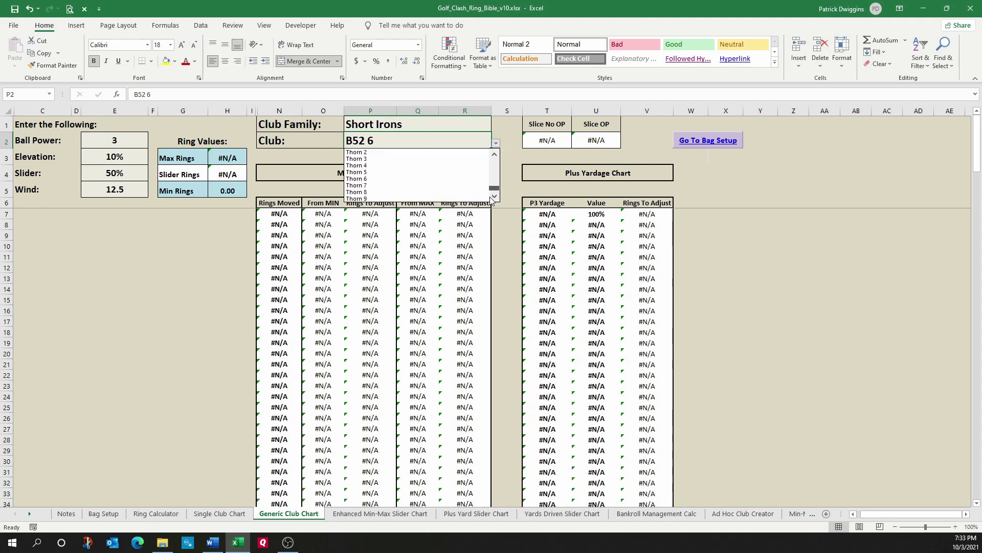
{"action": "left_click", "coordinate": [358, 198]}
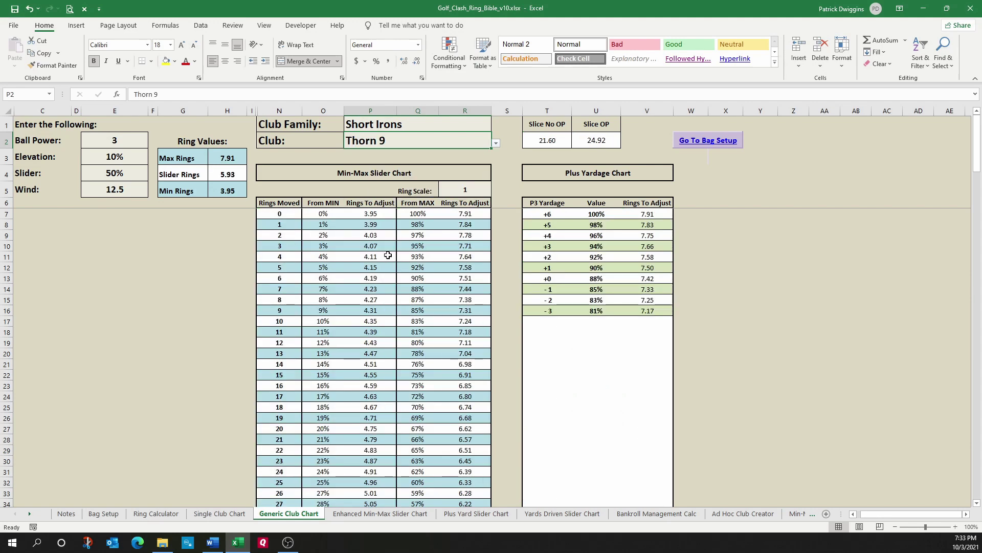
Step: Check the ball power, elevation, wind 12.5 and Short Irons/Thorn 9 selection cells
{"action": "left_click", "coordinate": [115, 141]}
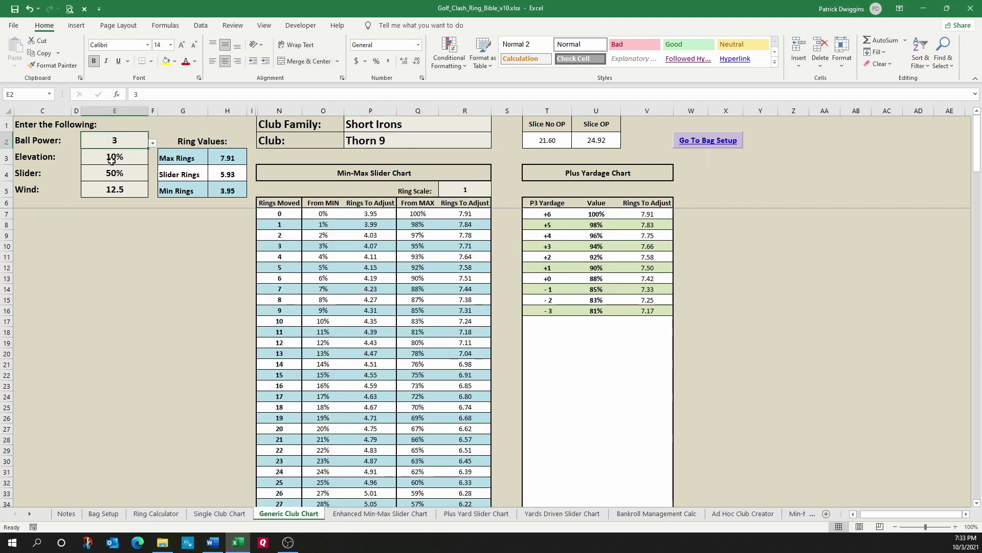
{"action": "left_click", "coordinate": [111, 160]}
{"action": "left_click", "coordinate": [116, 189]}
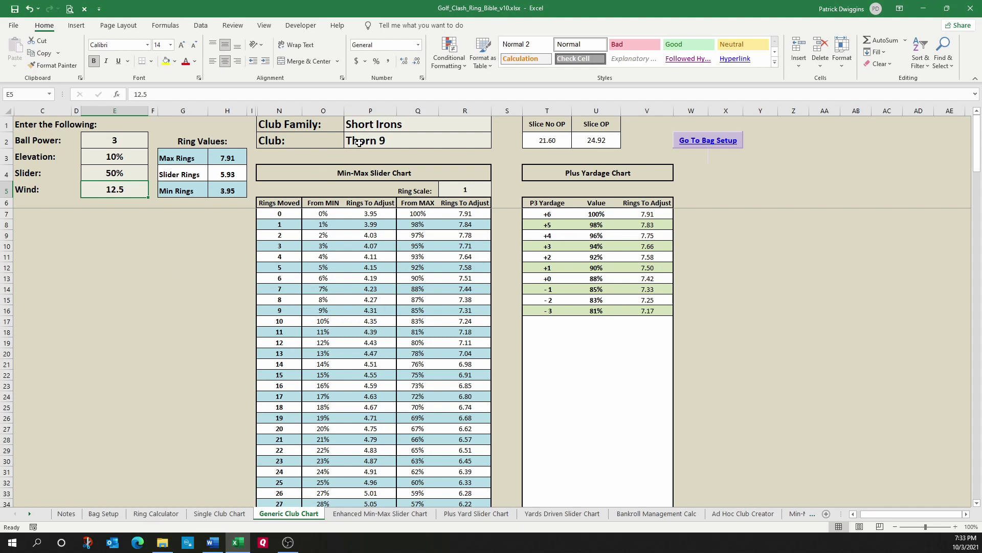
{"action": "left_click", "coordinate": [372, 129]}
{"action": "left_click", "coordinate": [380, 141]}
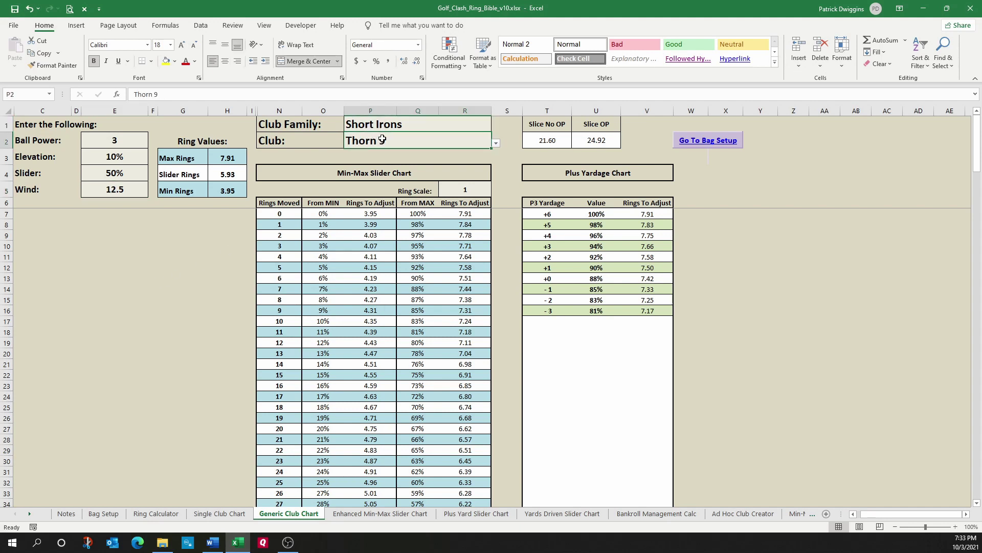
Step: Chart Falcon 5 on the Single Club Chart sheet, then go back to Bag Setup
{"action": "left_click", "coordinate": [219, 513]}
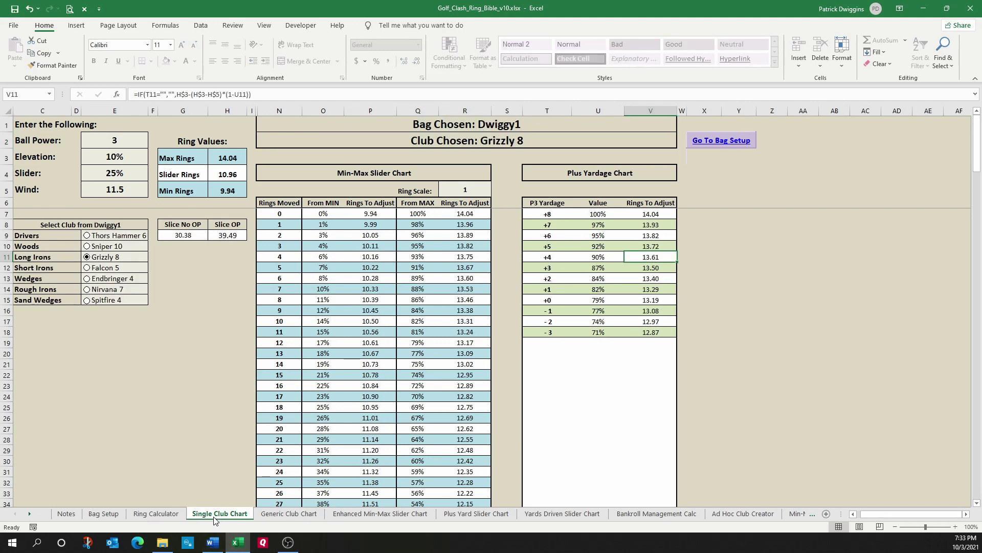
{"action": "left_click", "coordinate": [106, 271]}
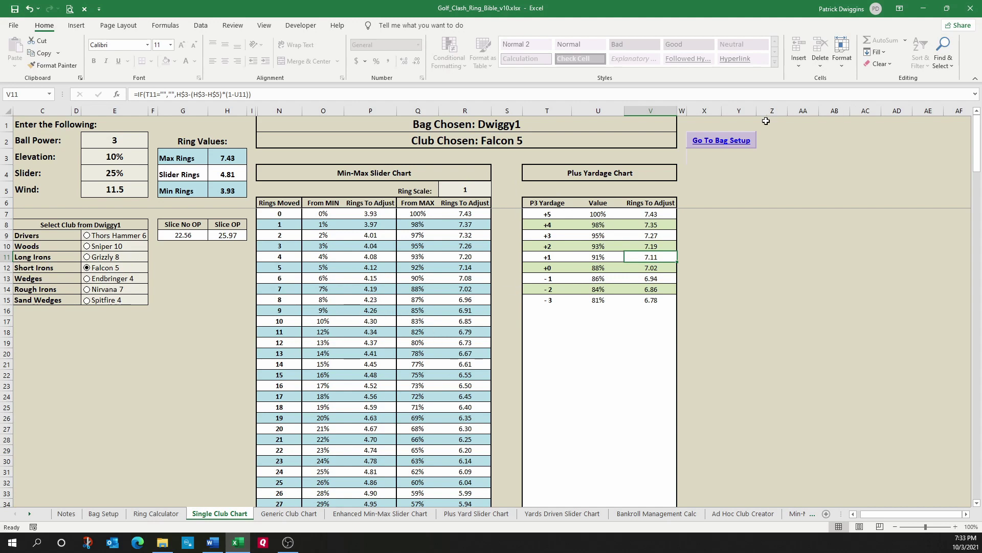
{"action": "left_click", "coordinate": [723, 139]}
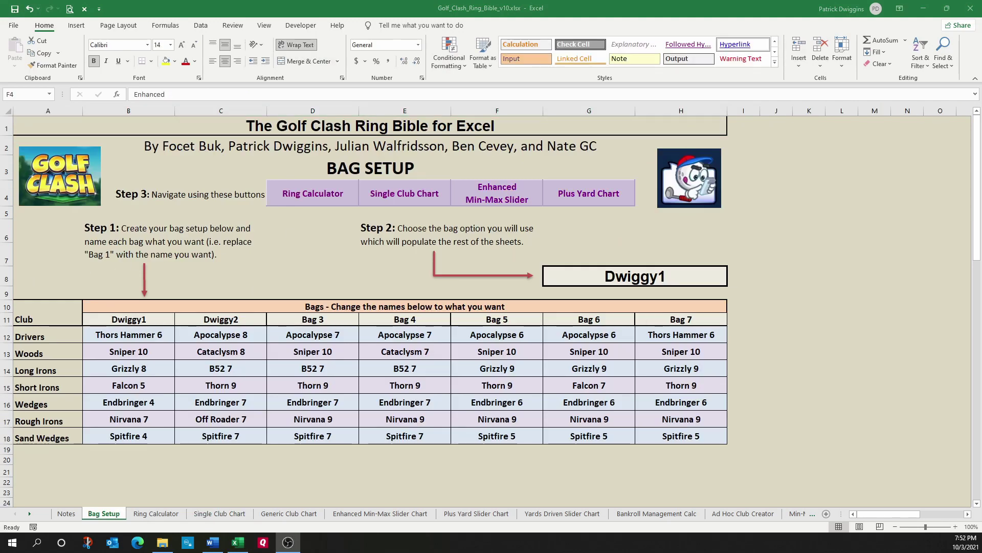
Step: Go to the Enhanced Min-Max Slider Chart showing ball power 3, elevation 10% and wind 11.5
{"action": "left_click", "coordinate": [502, 199]}
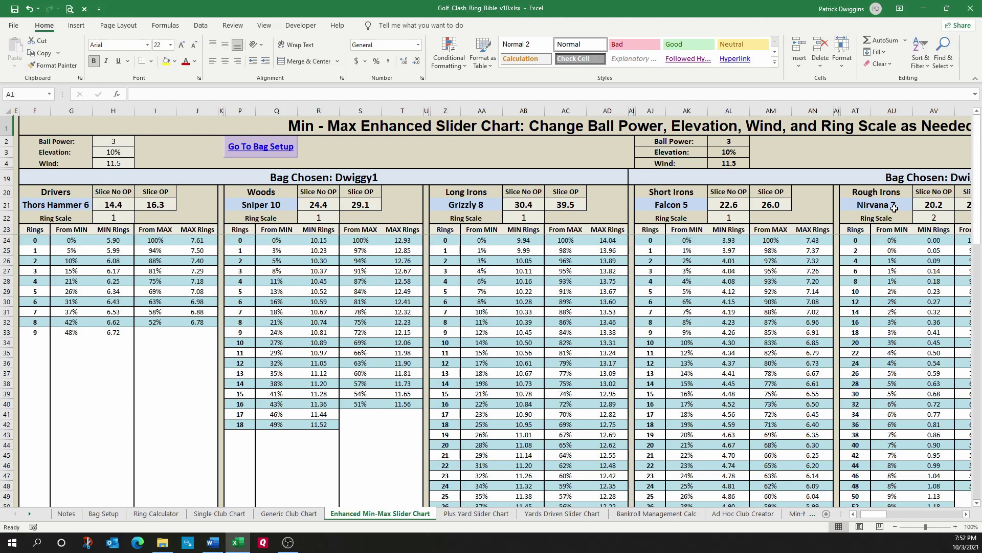
Step: Review the ball power, elevation and wind inputs and the Woods MIN and MAX ring values
{"action": "left_click", "coordinate": [109, 142]}
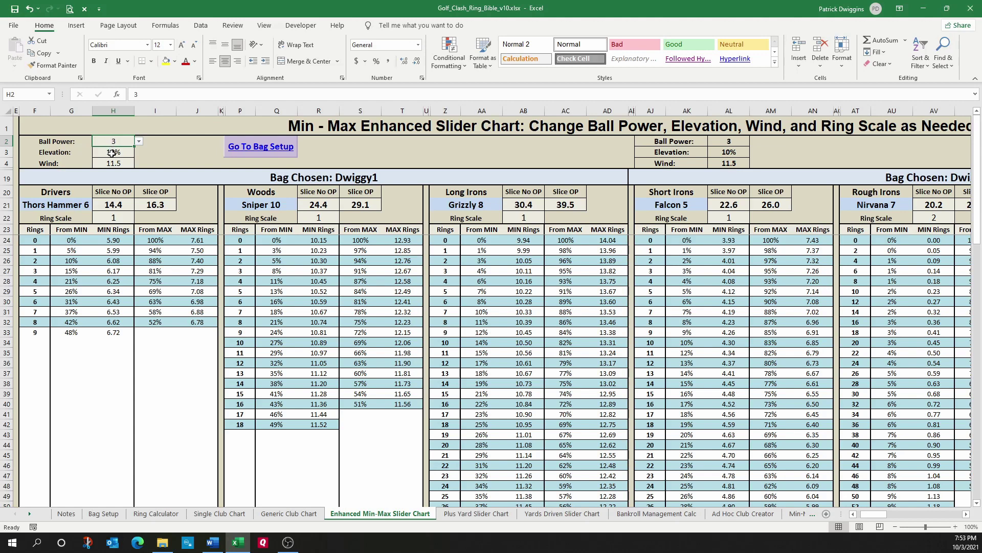
{"action": "left_click", "coordinate": [111, 152]}
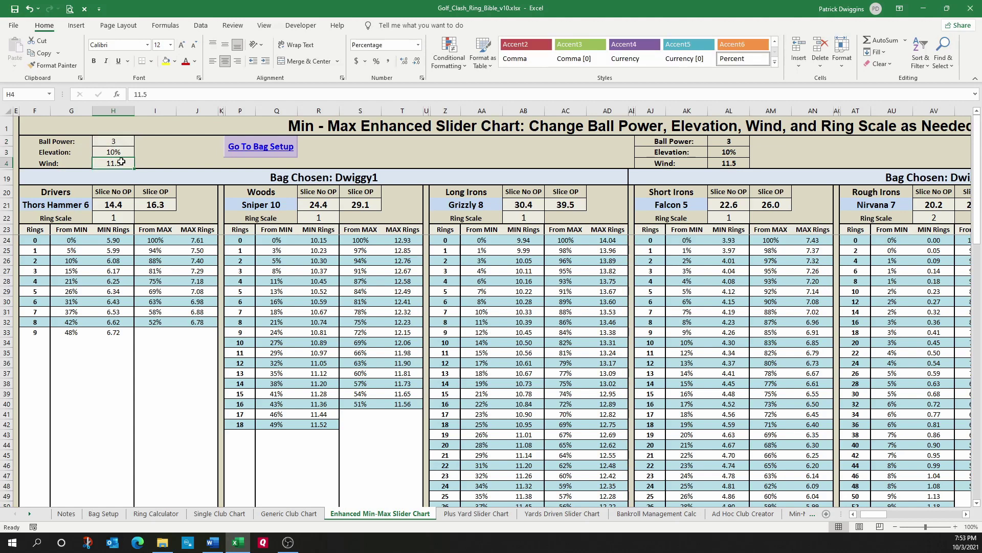
{"action": "left_click", "coordinate": [121, 162]}
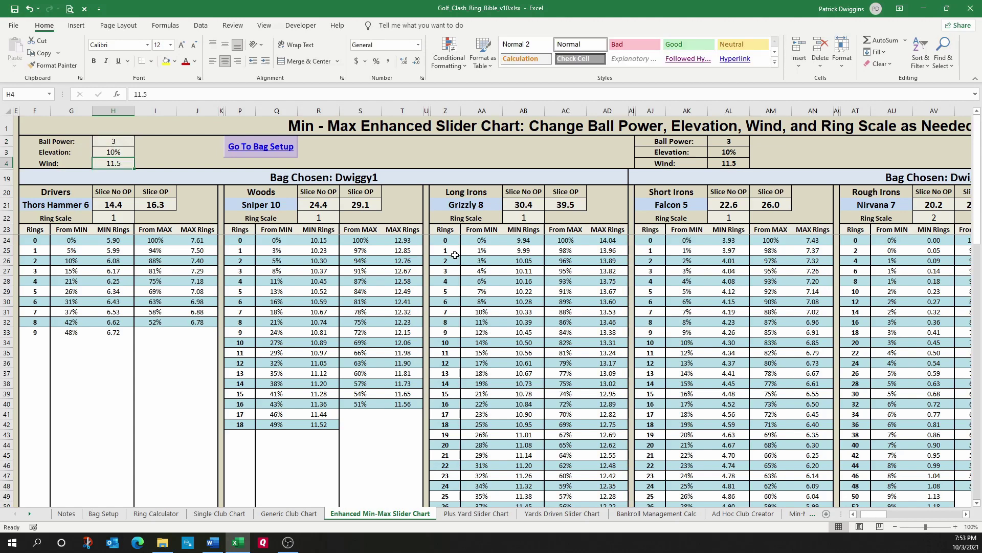
{"action": "left_click_drag", "start_coordinate": [313, 240], "coordinate": [318, 363]}
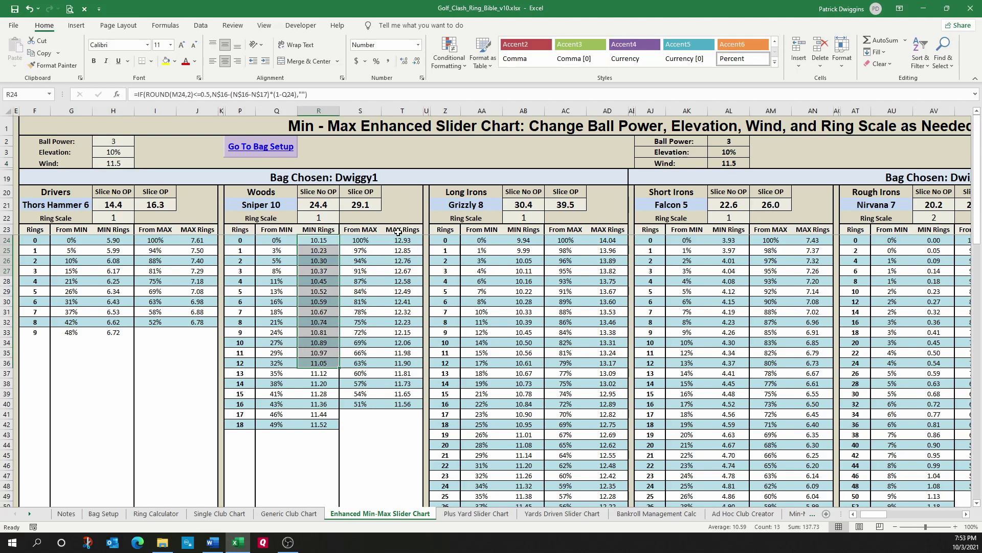
{"action": "left_click_drag", "start_coordinate": [398, 242], "coordinate": [402, 333]}
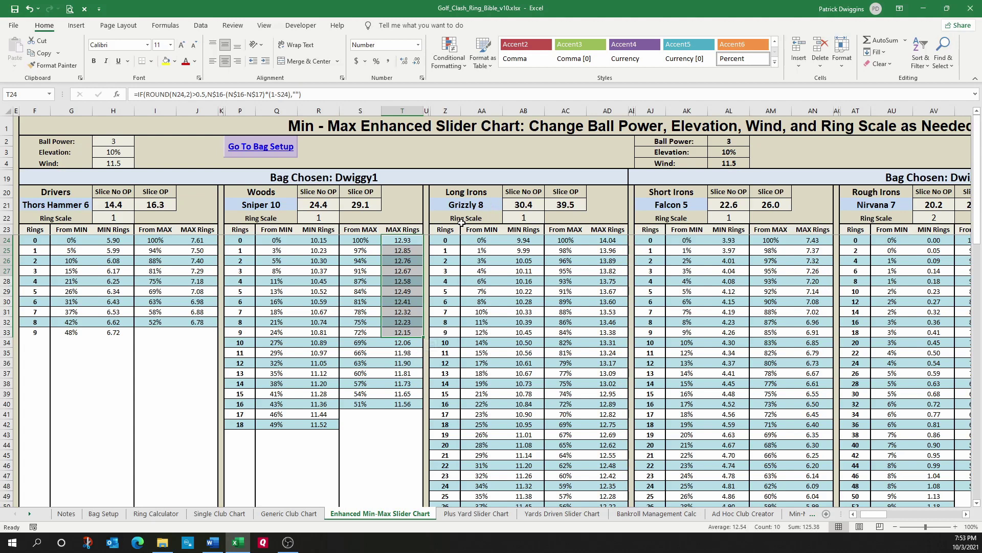
Step: Inspect the ring formulas in Z32, AA32, AB32, Z36 and AC36, then return to Bag Setup
{"action": "left_click", "coordinate": [451, 323]}
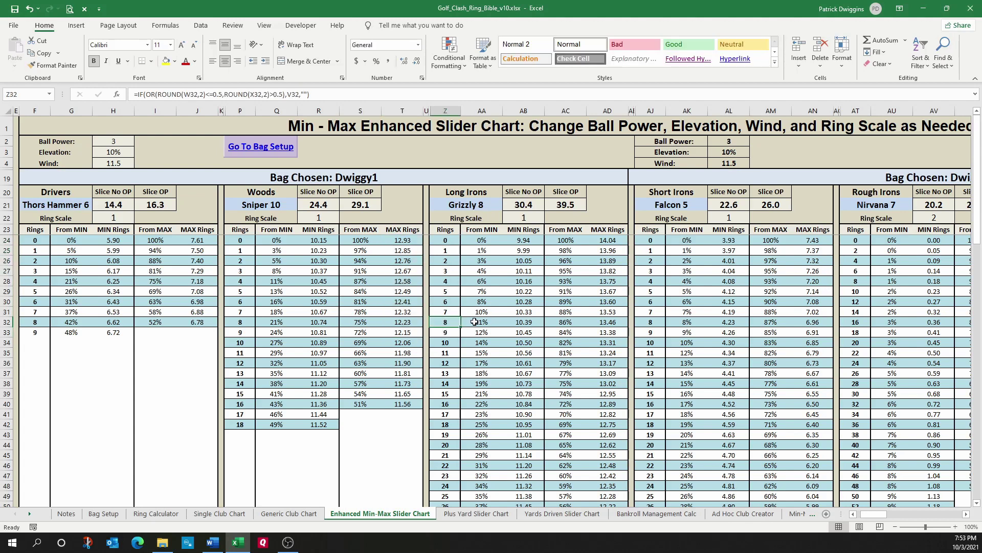
{"action": "left_click", "coordinate": [494, 321]}
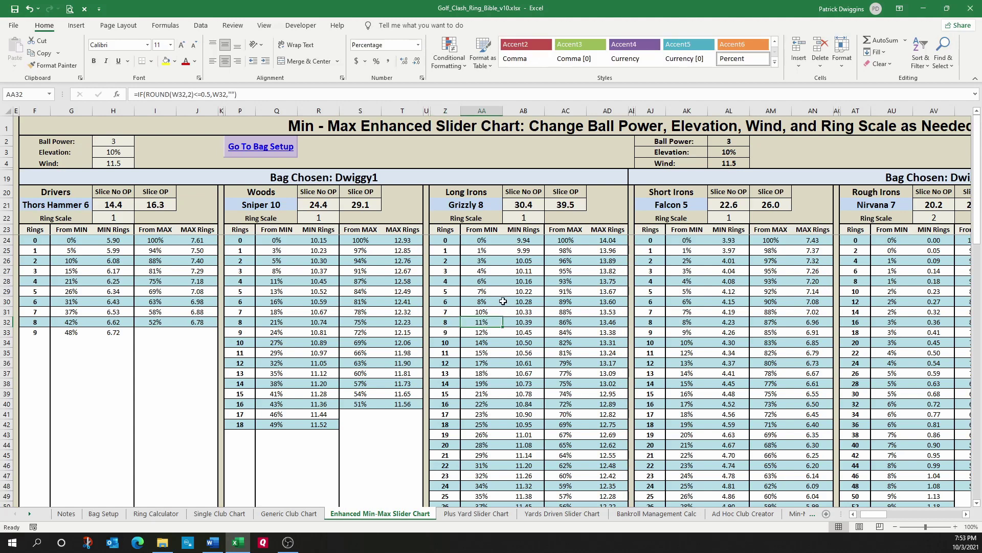
{"action": "left_click", "coordinate": [515, 323]}
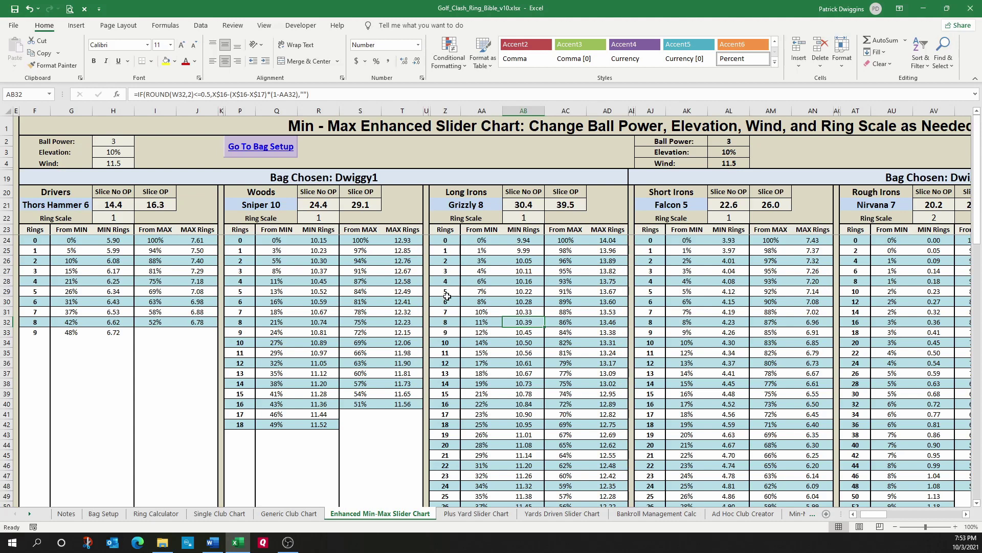
{"action": "left_click", "coordinate": [446, 364]}
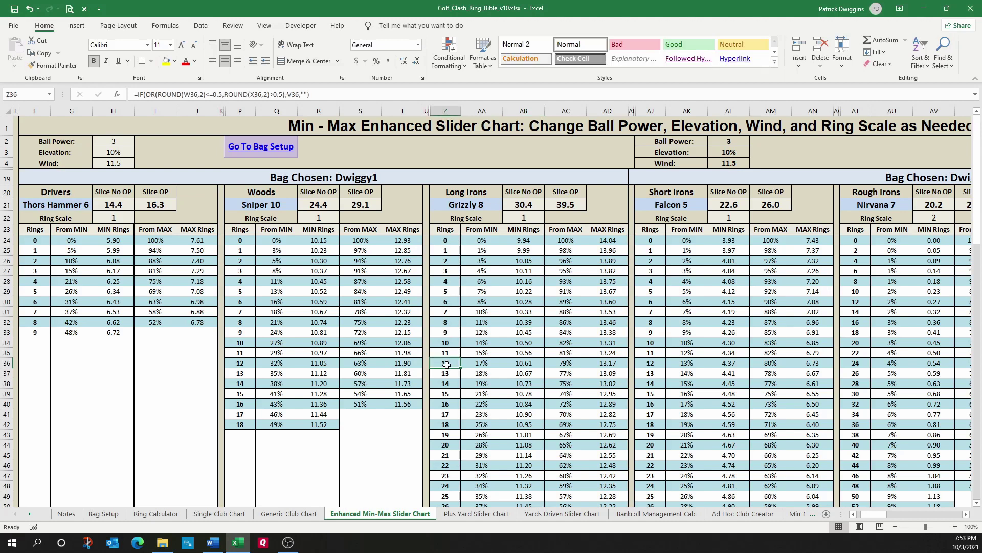
{"action": "left_click", "coordinate": [566, 363]}
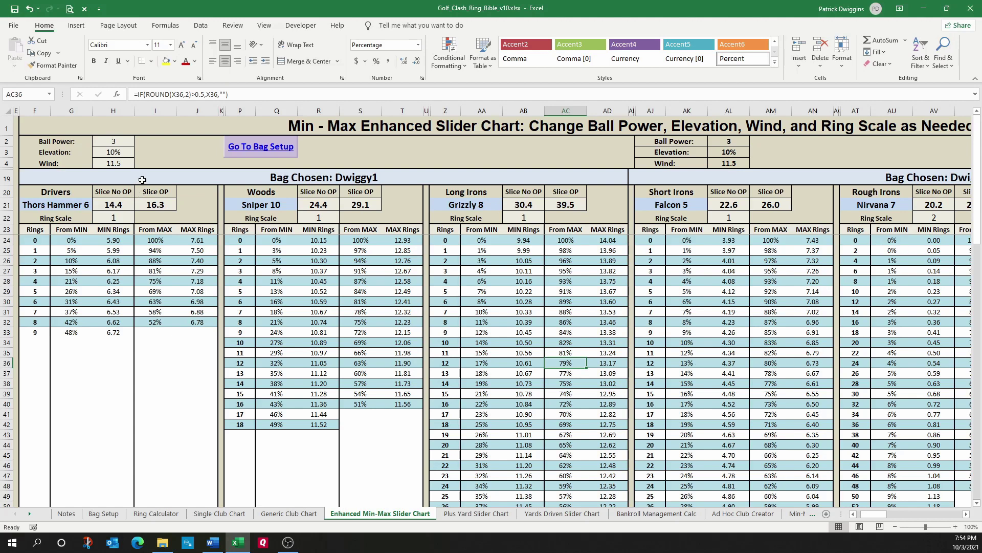
{"action": "left_click", "coordinate": [266, 148]}
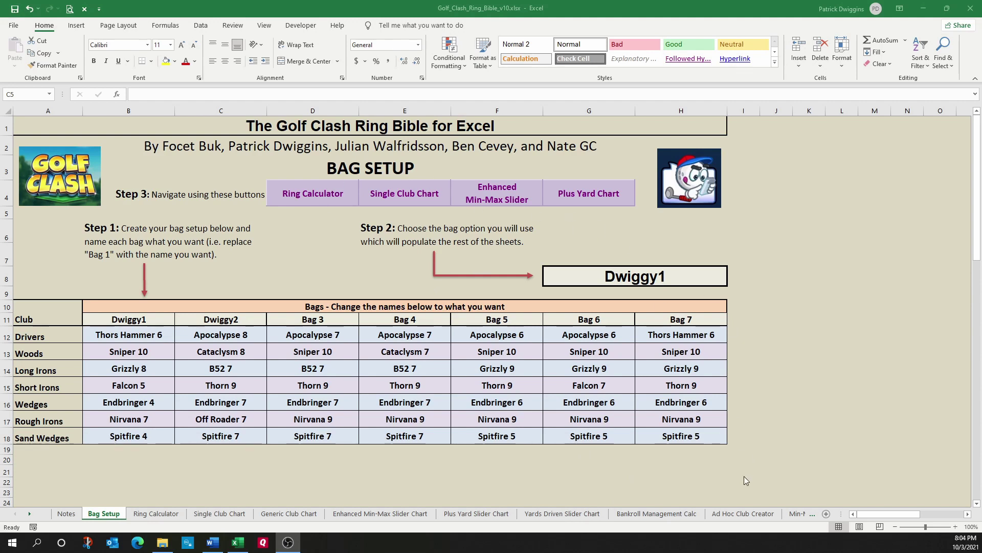
Step: On the Ad Hoc Club Creator sheet, rename the driver to 'Ad Hoc Master Driver'
{"action": "left_click", "coordinate": [744, 513]}
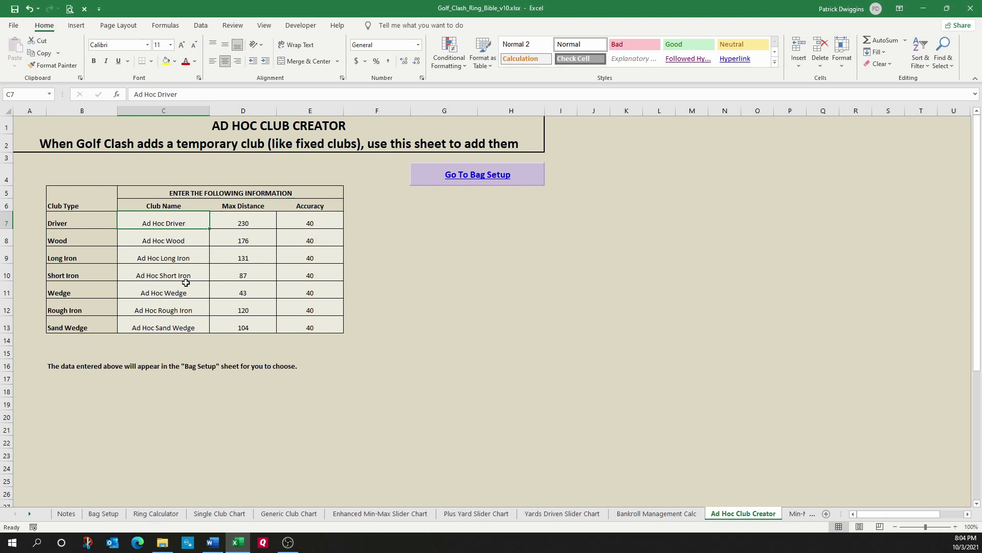
{"action": "key", "text": "F2"}
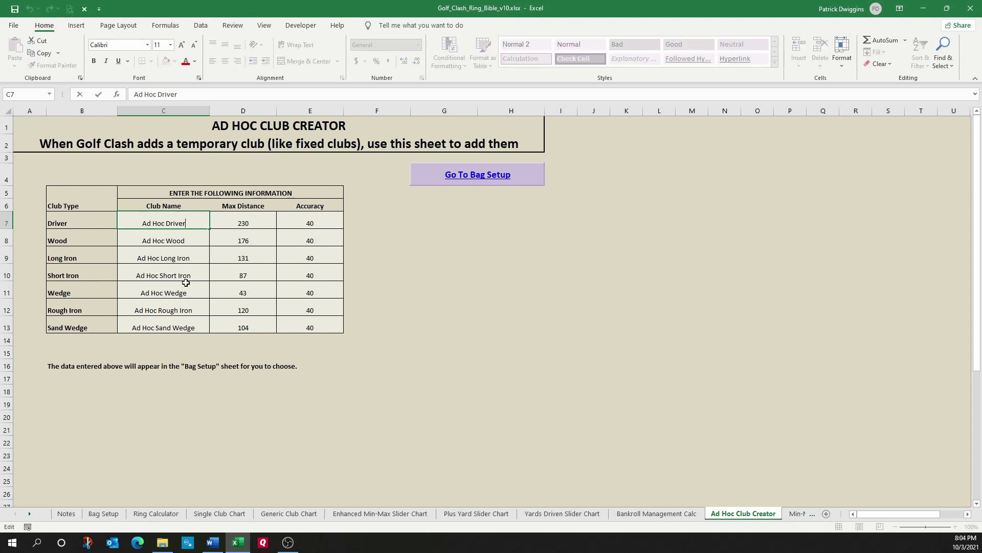
{"action": "key", "text": "ctrl+Left"}
{"action": "type", "text": "Master"}
{"action": "key", "text": "Return"}
Step: Review the driver's max distance of 230 and accuracy of 40
{"action": "key", "text": "Up"}
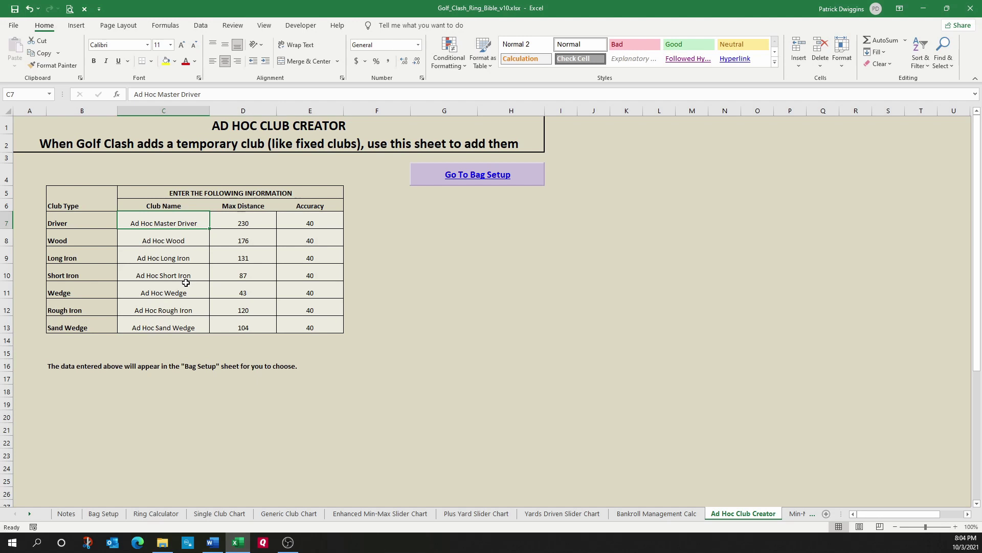
{"action": "key", "text": "Right"}
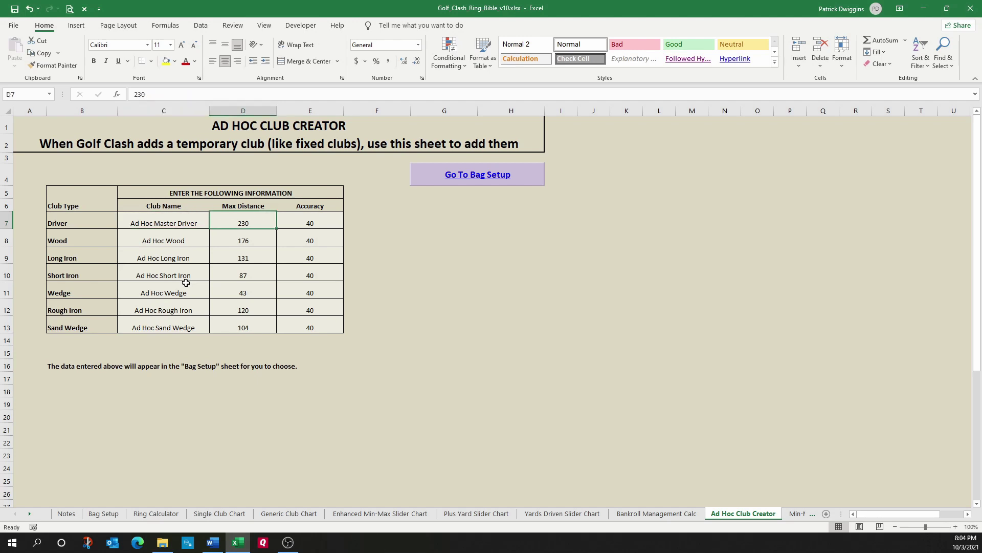
{"action": "key", "text": "Right"}
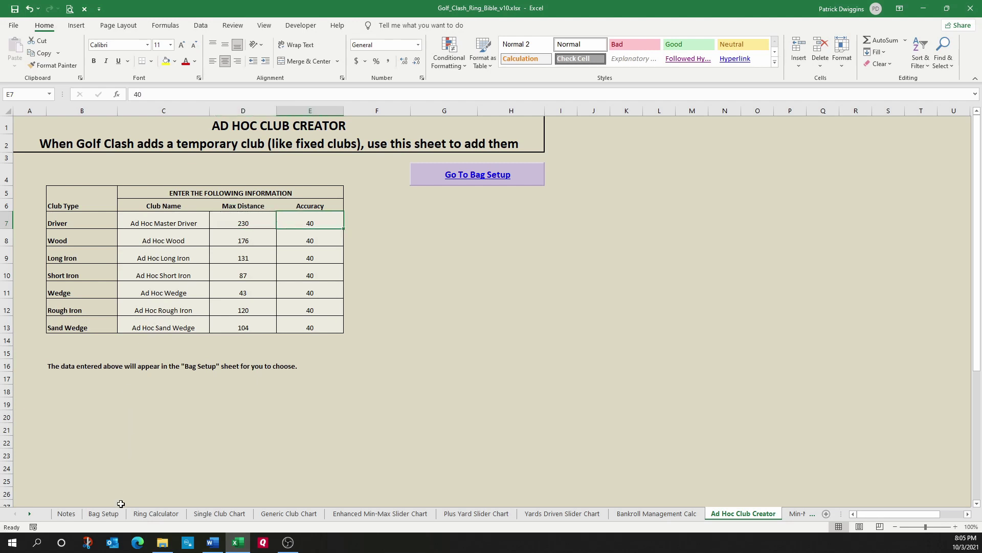
Step: Choose Ad Hoc Master Driver for the first bag's driver slot on Bag Setup
{"action": "left_click", "coordinate": [103, 514]}
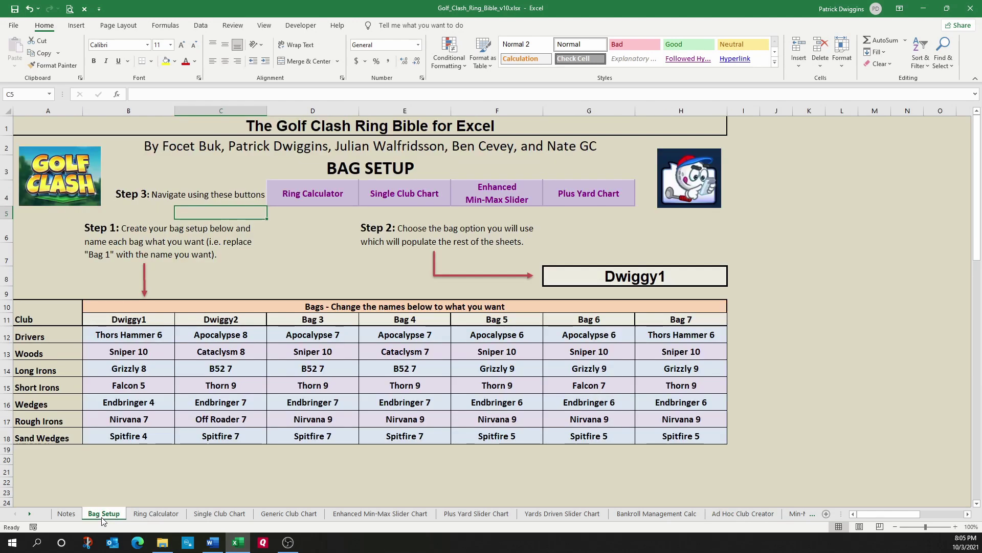
{"action": "left_click", "coordinate": [134, 329]}
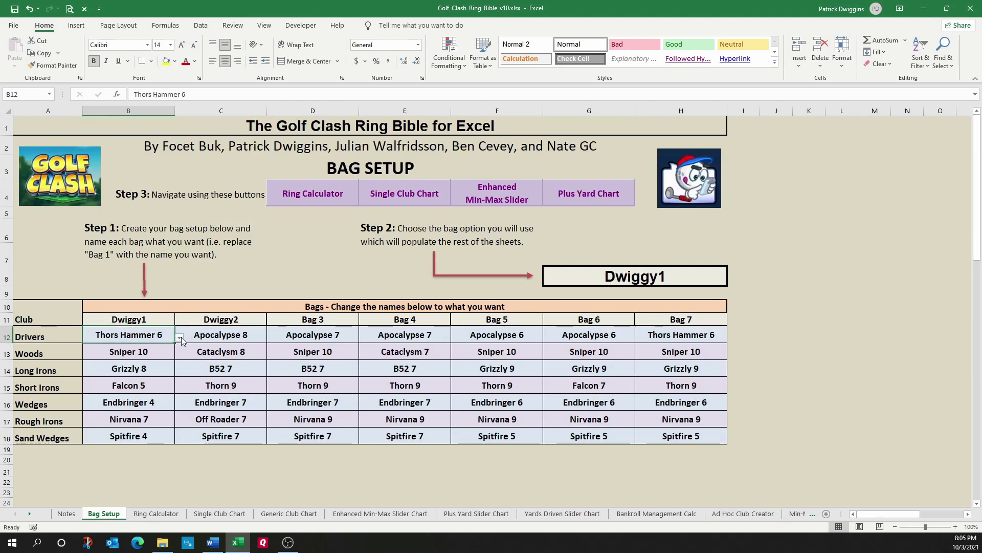
{"action": "left_click", "coordinate": [179, 338]}
{"action": "left_click_drag", "start_coordinate": [176, 388], "coordinate": [177, 354]}
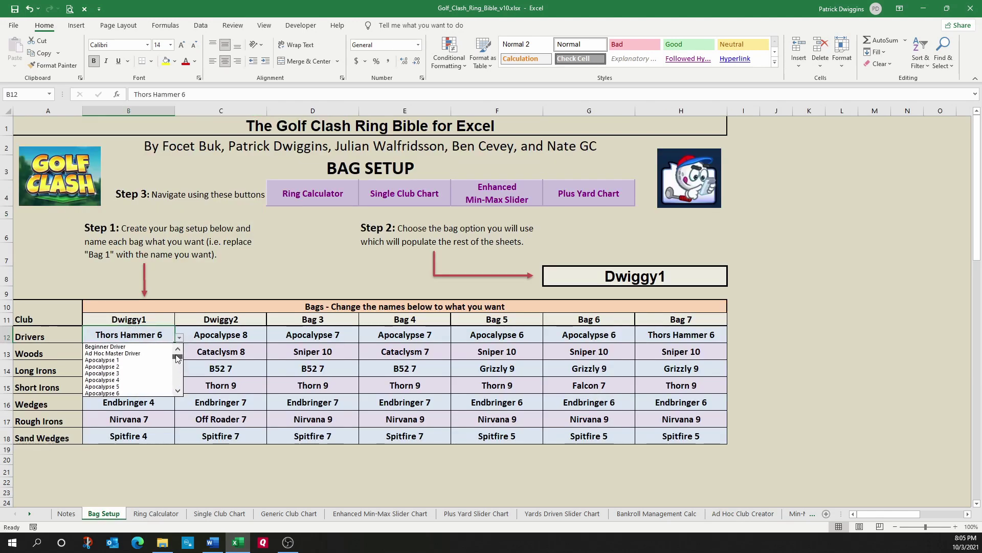
{"action": "left_click", "coordinate": [107, 353]}
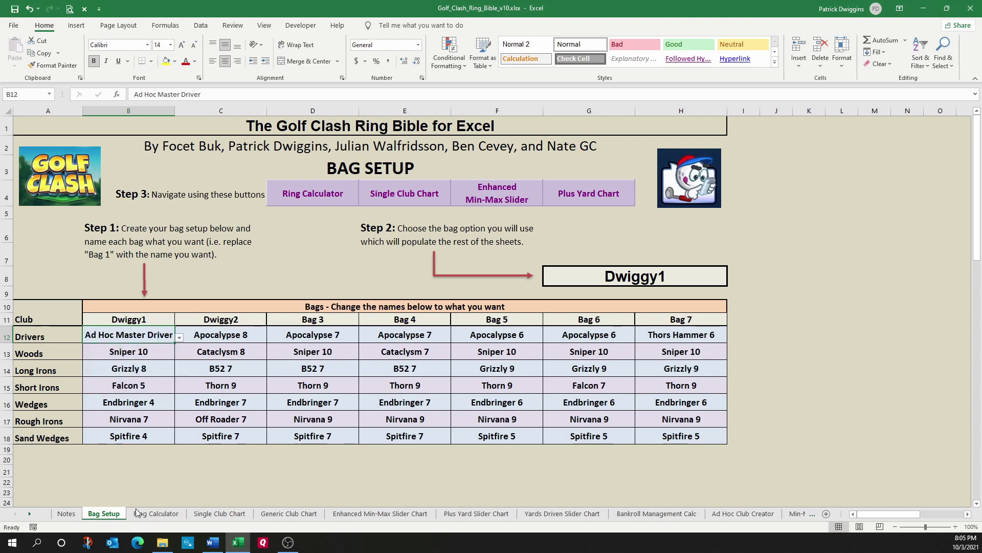
Step: Chart Ad Hoc Master Driver on the Single Club Chart and recheck its distance and accuracy
{"action": "left_click", "coordinate": [211, 513]}
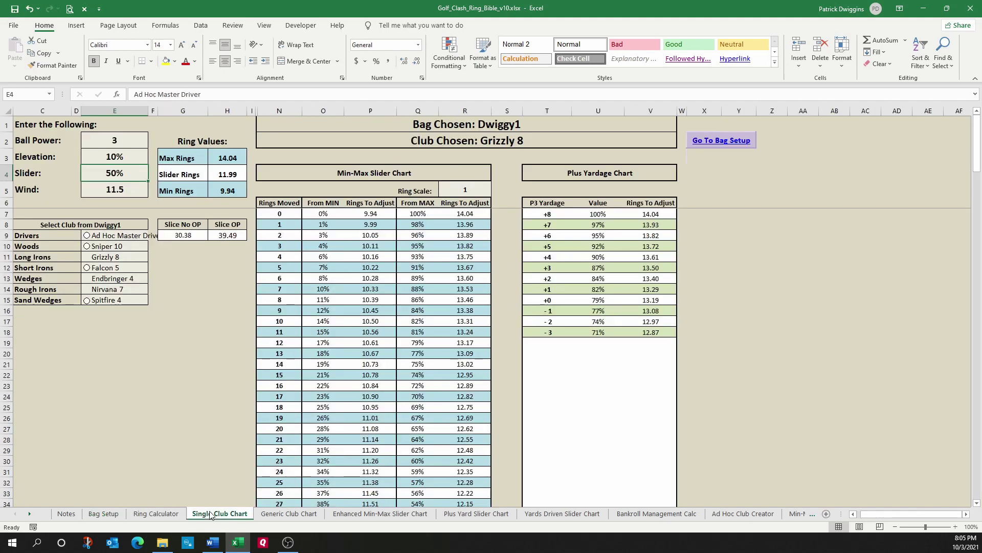
{"action": "left_click", "coordinate": [87, 235]}
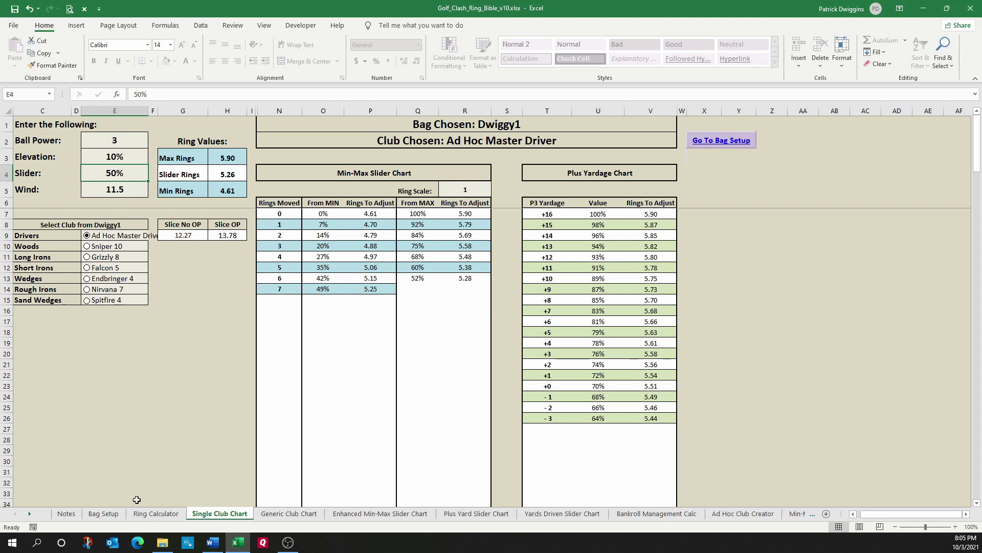
{"action": "left_click", "coordinate": [743, 513]}
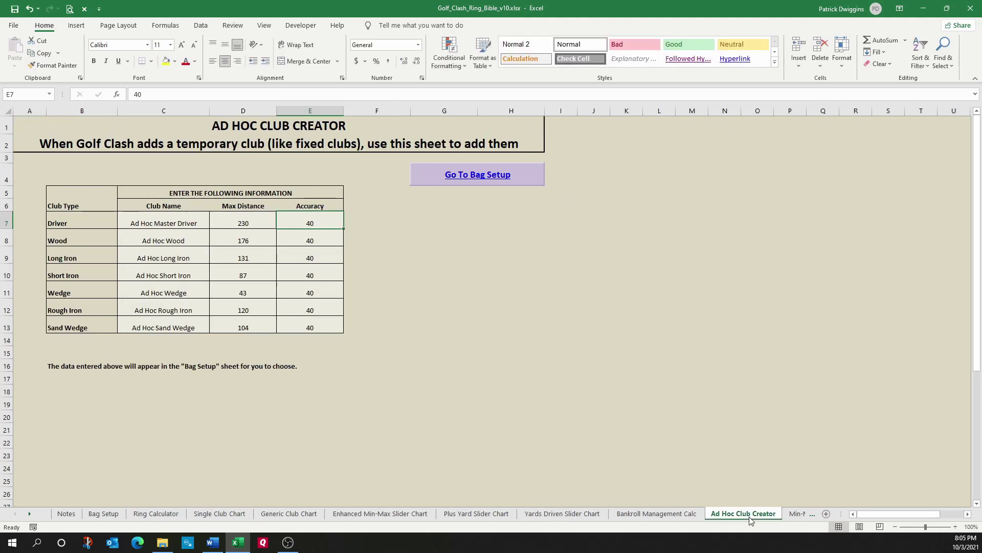
{"action": "left_click", "coordinate": [245, 220]}
{"action": "left_click_drag", "start_coordinate": [280, 222], "coordinate": [311, 222]}
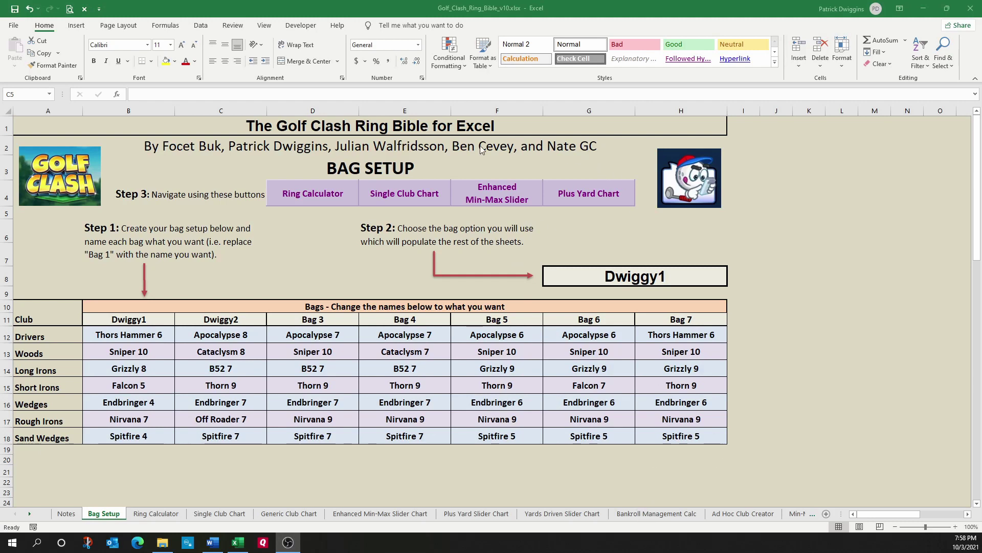
Step: Total the tour 1–8 trophies (2,470) and check the 16,348,000 minimum coins formula
{"action": "left_click", "coordinate": [637, 514]}
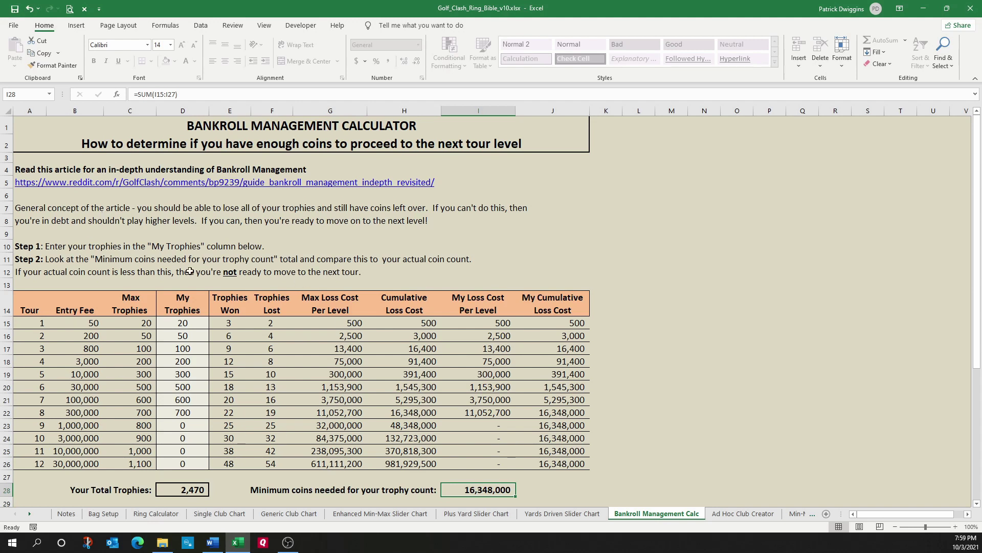
{"action": "left_click", "coordinate": [178, 333]}
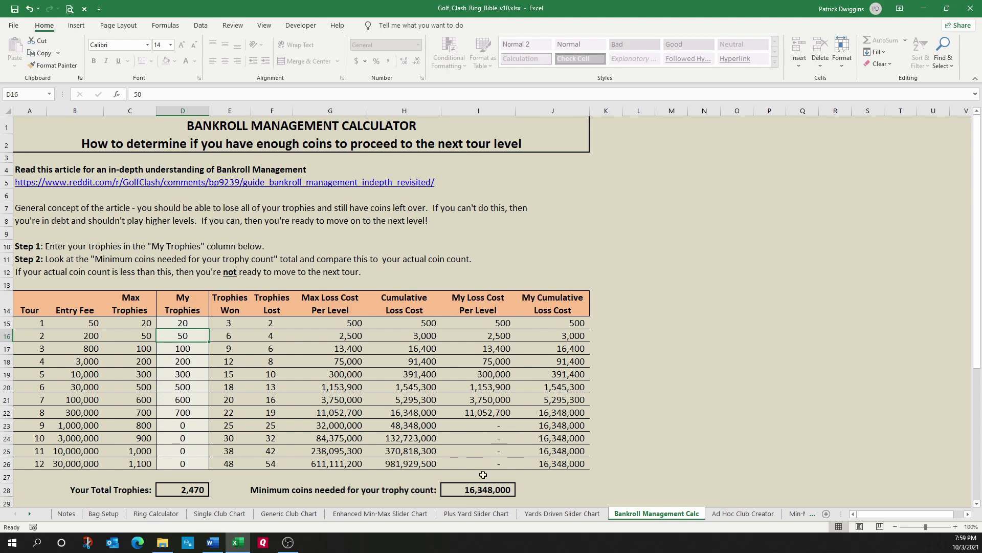
{"action": "left_click", "coordinate": [503, 489]}
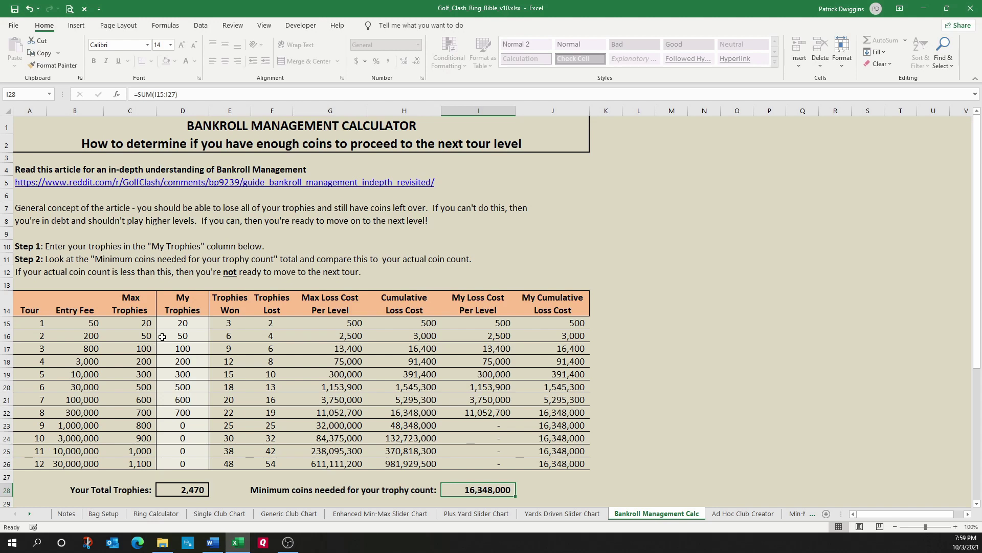
{"action": "left_click_drag", "start_coordinate": [189, 323], "coordinate": [196, 407]}
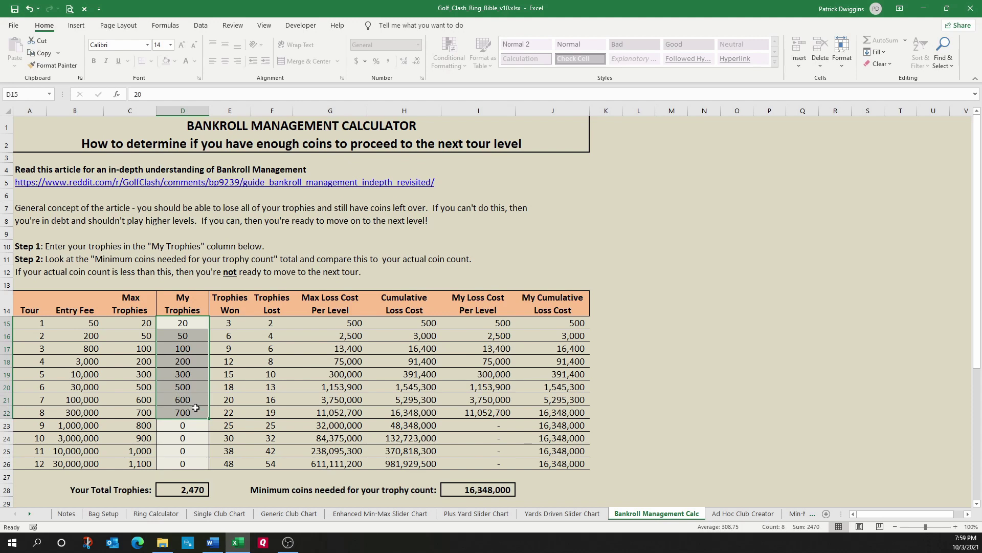
{"action": "left_click", "coordinate": [193, 424]}
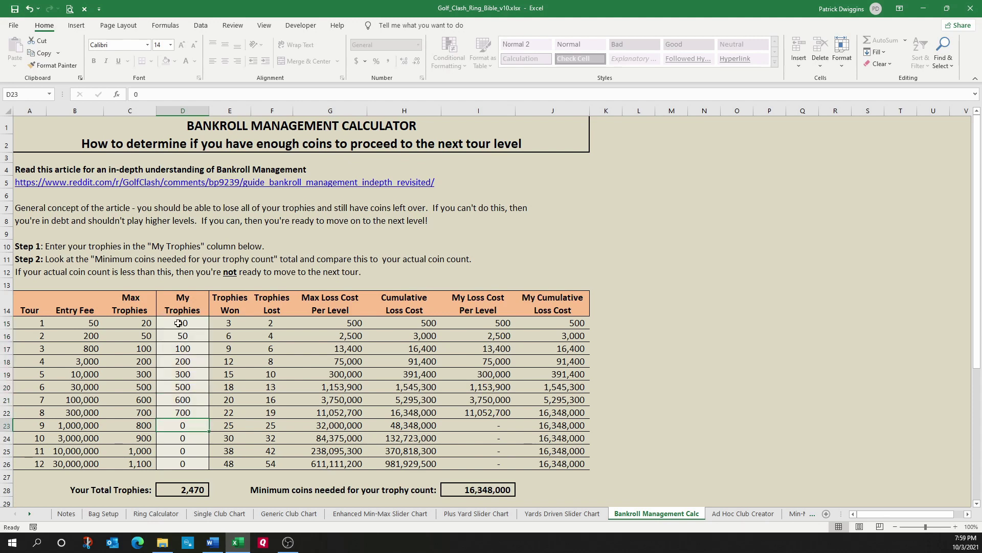
{"action": "left_click_drag", "start_coordinate": [179, 324], "coordinate": [186, 407]}
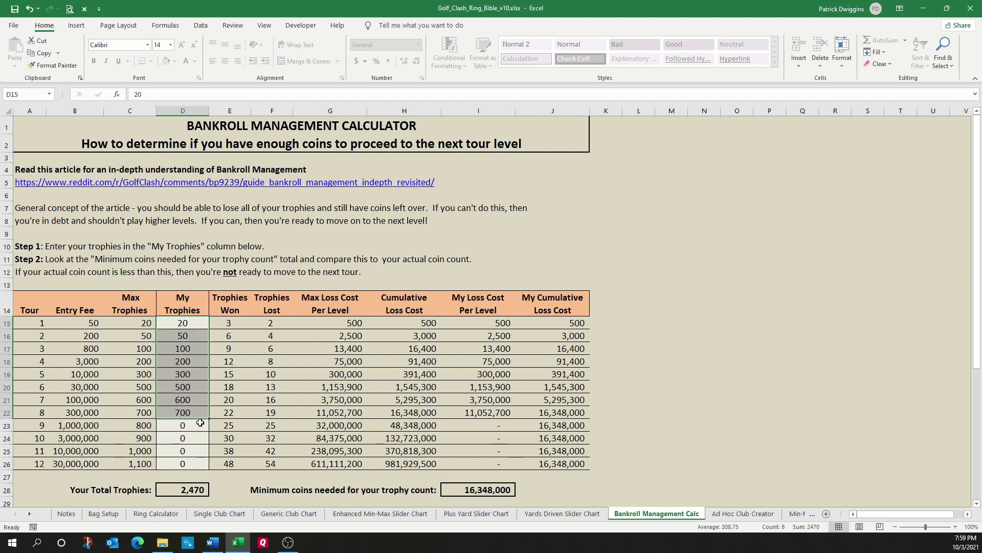
{"action": "left_click", "coordinate": [487, 490]}
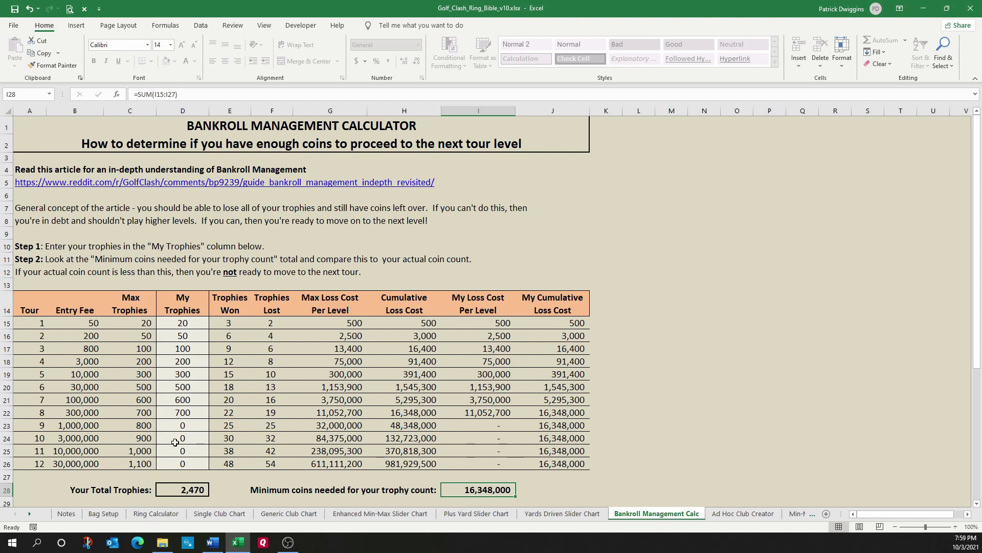
Step: Enter 50 trophies for tour 9 in D23 and confirm minimum coins reach 18,348,000
{"action": "left_click", "coordinate": [185, 426]}
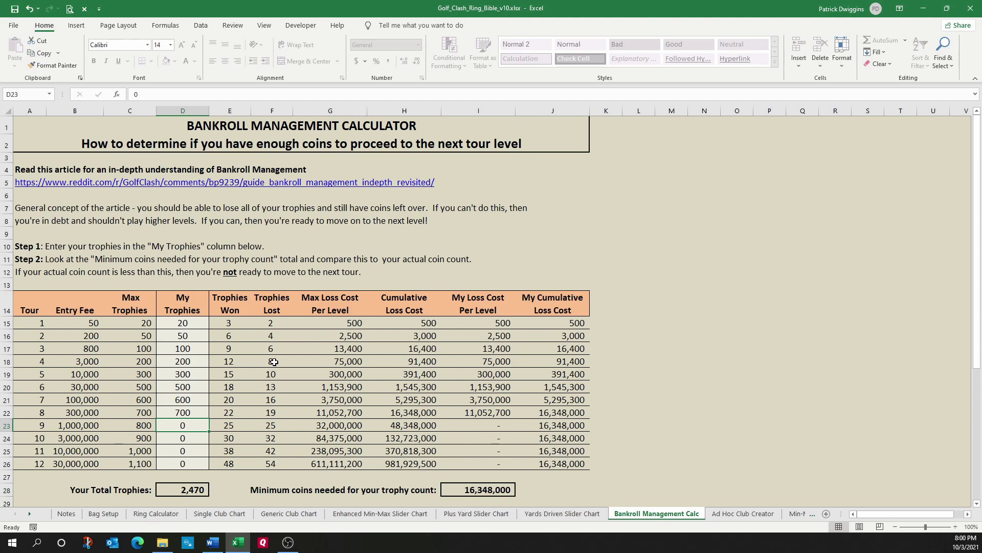
{"action": "type", "text": "50"}
{"action": "key", "text": "Return"}
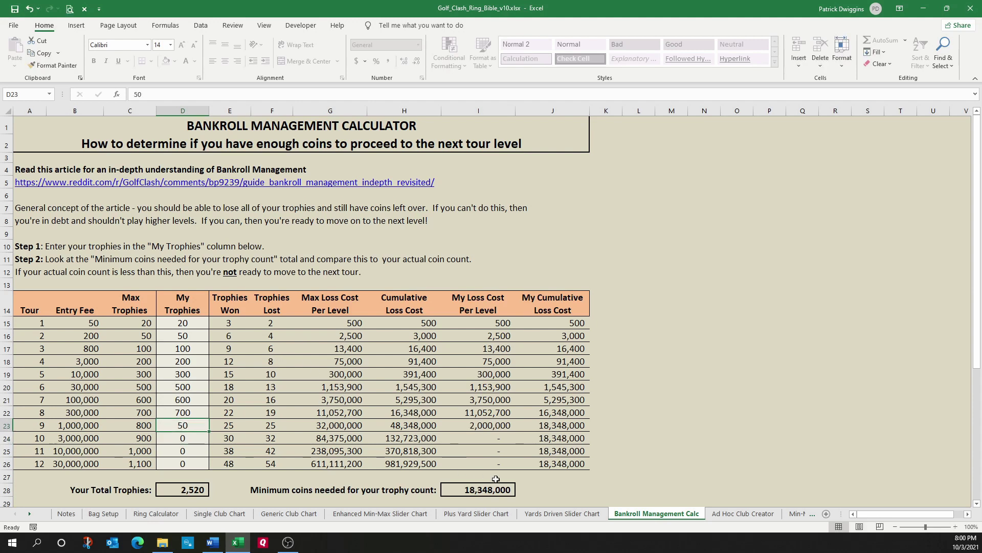
{"action": "left_click", "coordinate": [494, 489]}
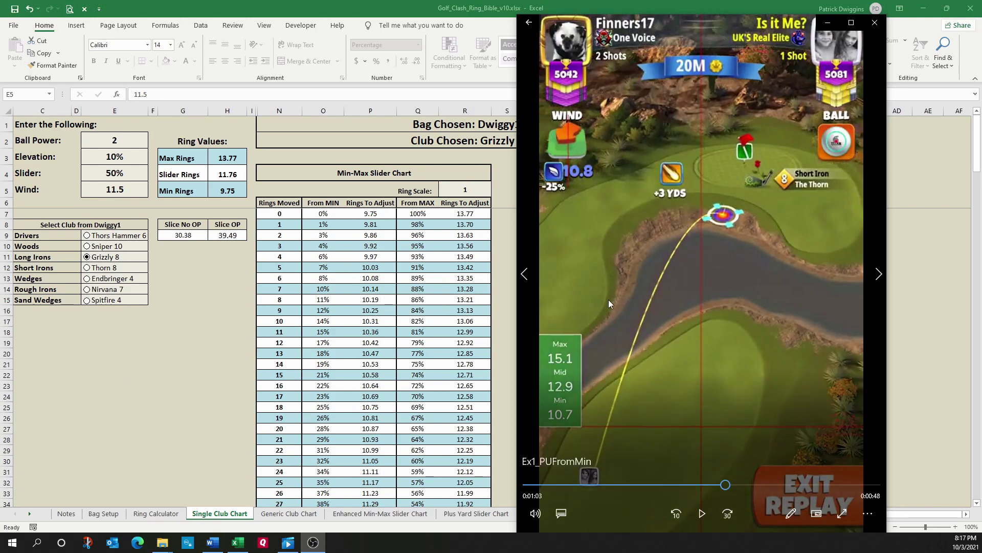
Step: Play the replay and pause at 1:08 on the Grizzly long iron shot
{"action": "left_click", "coordinate": [700, 513]}
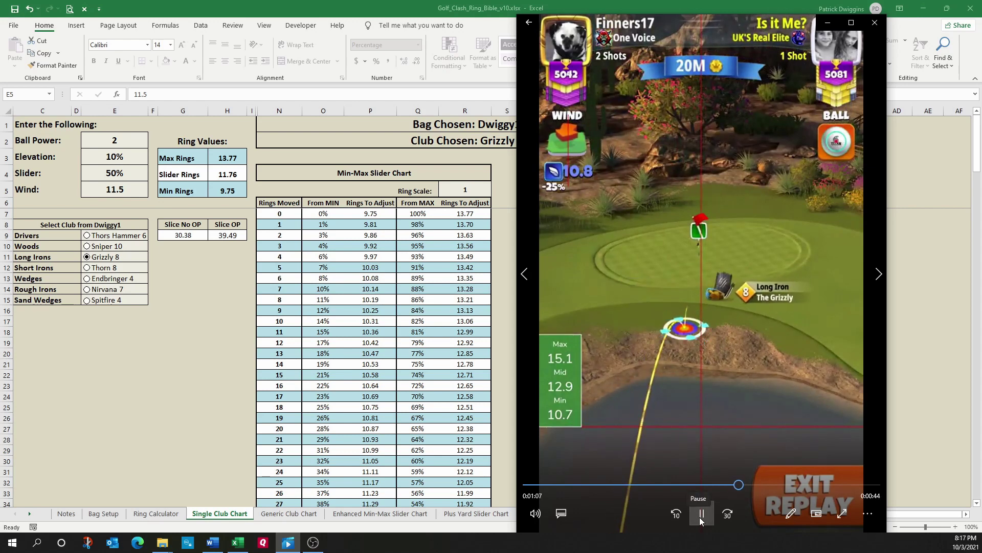
{"action": "left_click", "coordinate": [699, 516]}
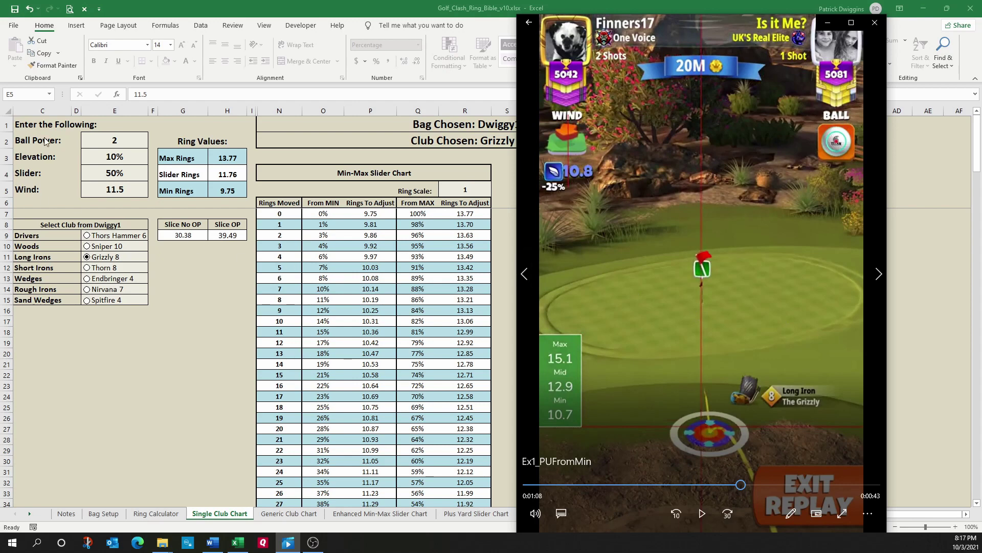
Step: Set ball power to 3 and wind to 10.8 on the Single Club Chart, then return to the replay
{"action": "left_click", "coordinate": [69, 141]}
{"action": "left_click", "coordinate": [114, 144]}
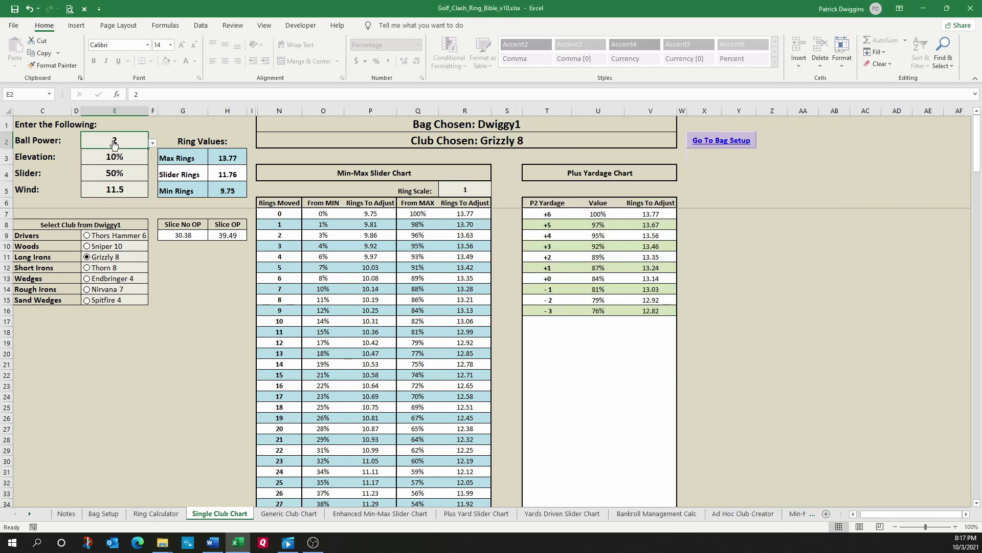
{"action": "type", "text": "3"}
{"action": "key", "text": "Return"}
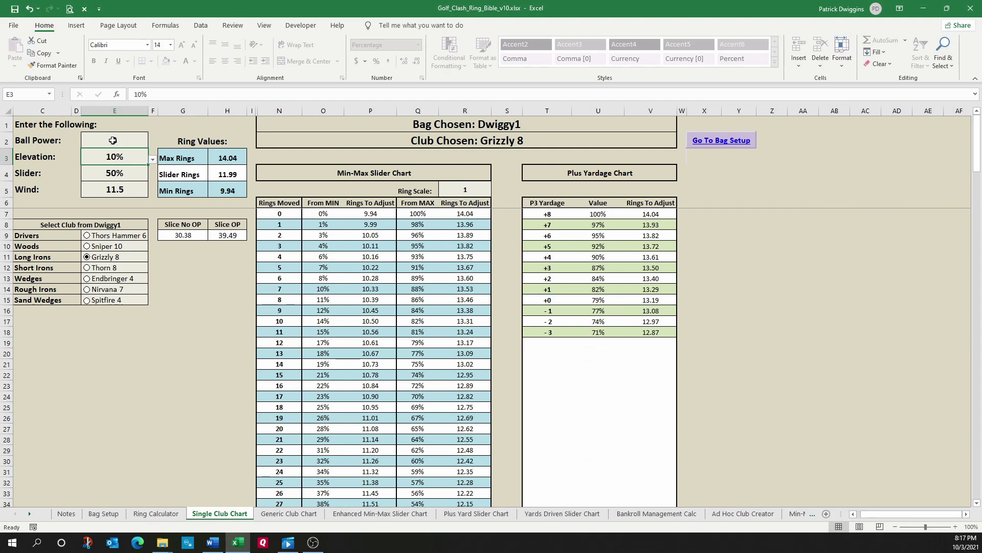
{"action": "key", "text": "Return"}
{"action": "key", "text": "Return"}
{"action": "type", "text": "10.8"}
{"action": "key", "text": "Return"}
{"action": "key", "text": "Up"}
{"action": "key", "text": "alt+Tab"}
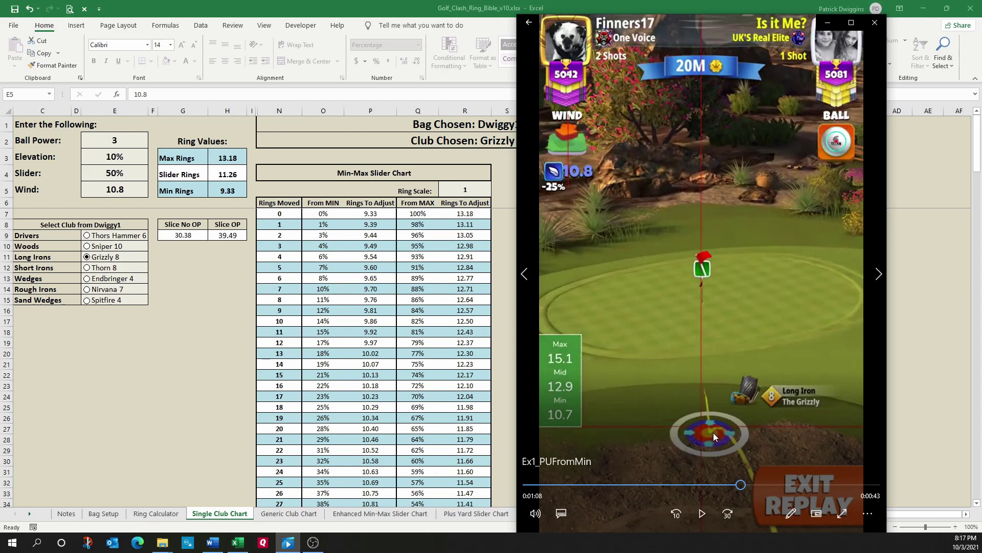
Step: Rewind and replay Ex1_PUFromMin, pausing at 1:12 as the Grizzly shot reaches the ring
{"action": "left_click", "coordinate": [701, 514]}
{"action": "left_click", "coordinate": [701, 518]}
{"action": "left_click", "coordinate": [701, 514]}
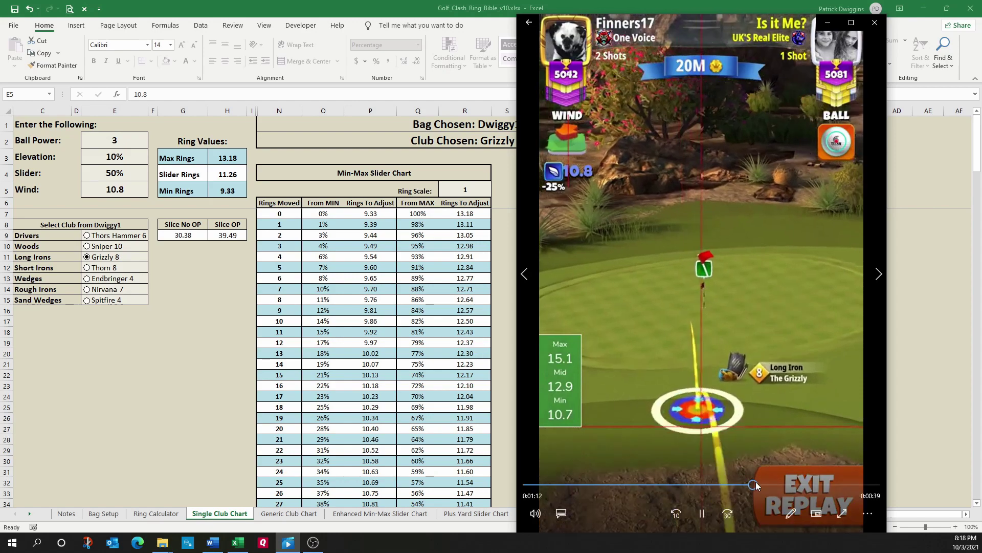
{"action": "left_click_drag", "start_coordinate": [750, 484], "coordinate": [724, 484]}
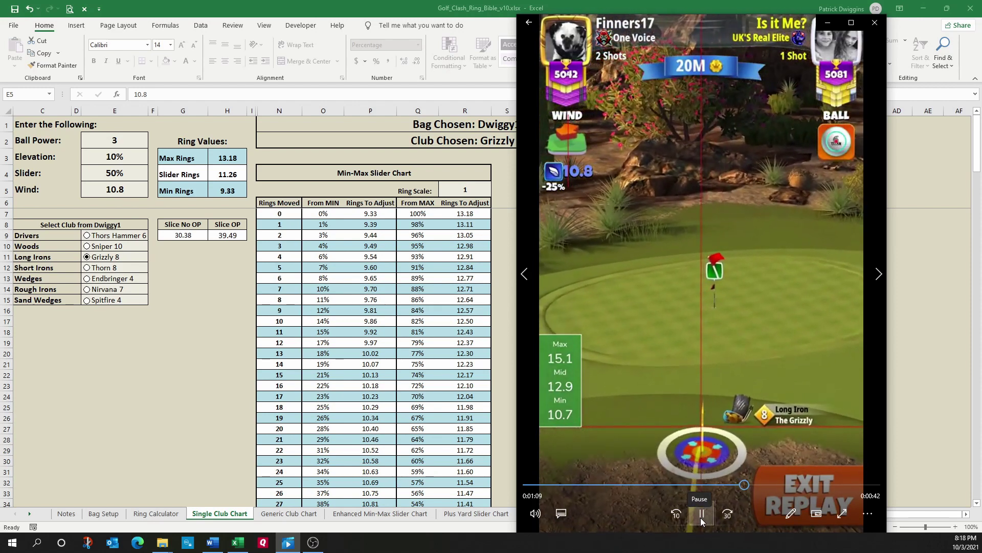
{"action": "left_click", "coordinate": [700, 513]}
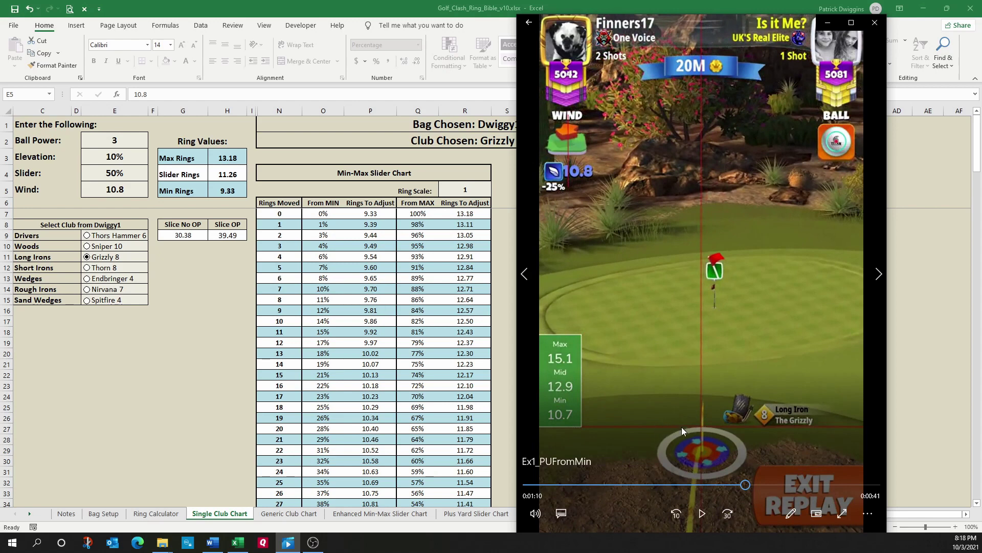
{"action": "left_click", "coordinate": [702, 516]}
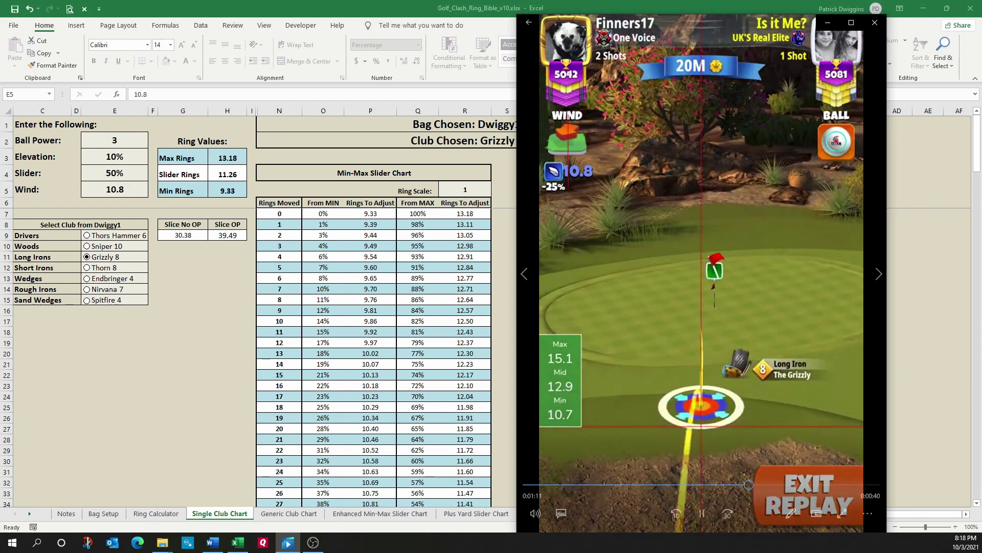
{"action": "left_click", "coordinate": [702, 516]}
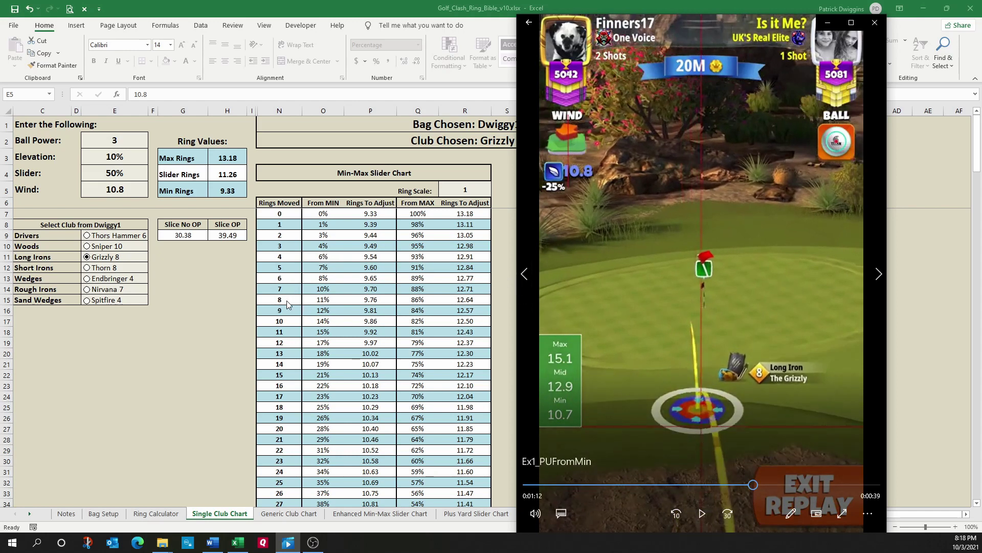
Step: Read the From MIN and Rings To Adjust formulas in O17 and P17, then resume the replay
{"action": "left_click", "coordinate": [322, 322]}
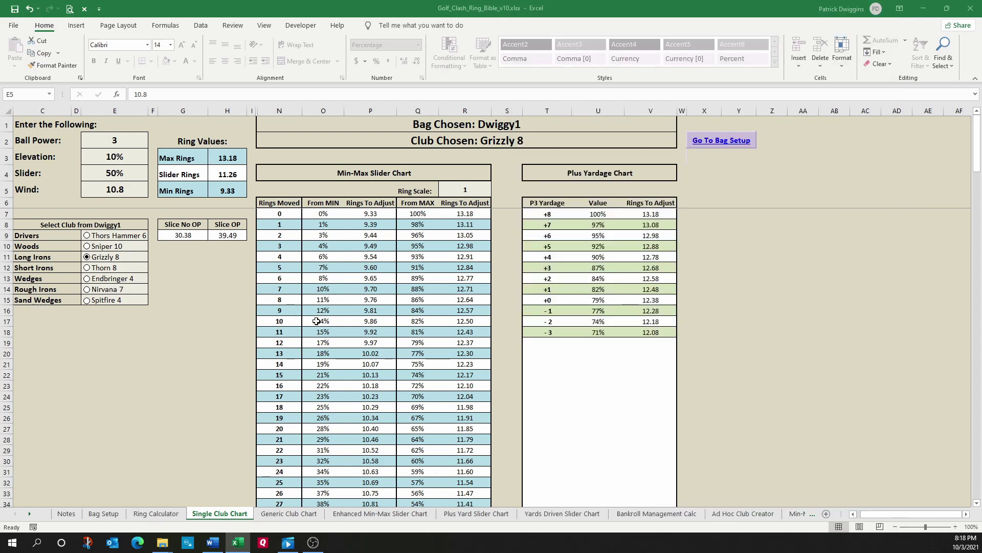
{"action": "left_click", "coordinate": [323, 321]}
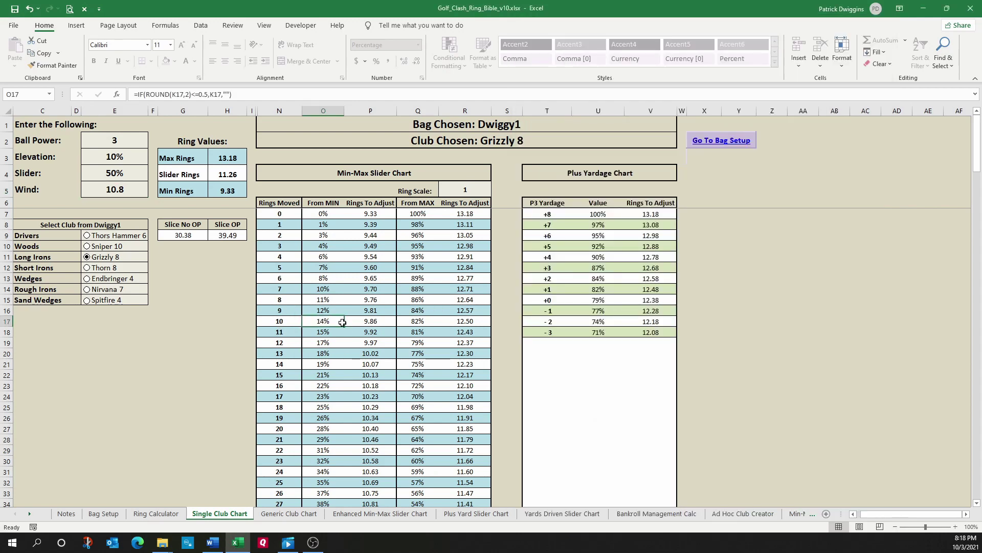
{"action": "left_click", "coordinate": [363, 322]}
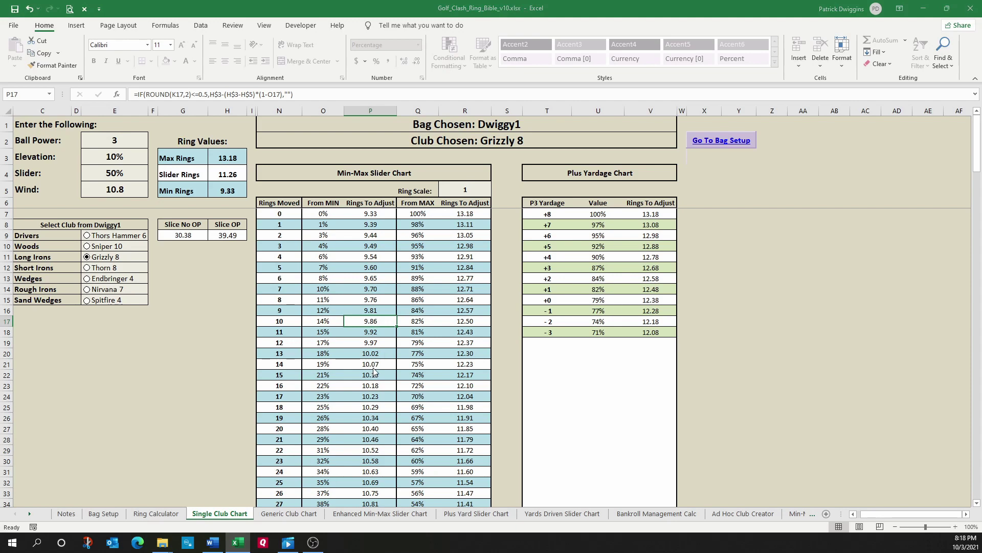
{"action": "key", "text": "alt+Tab"}
{"action": "left_click", "coordinate": [702, 513]}
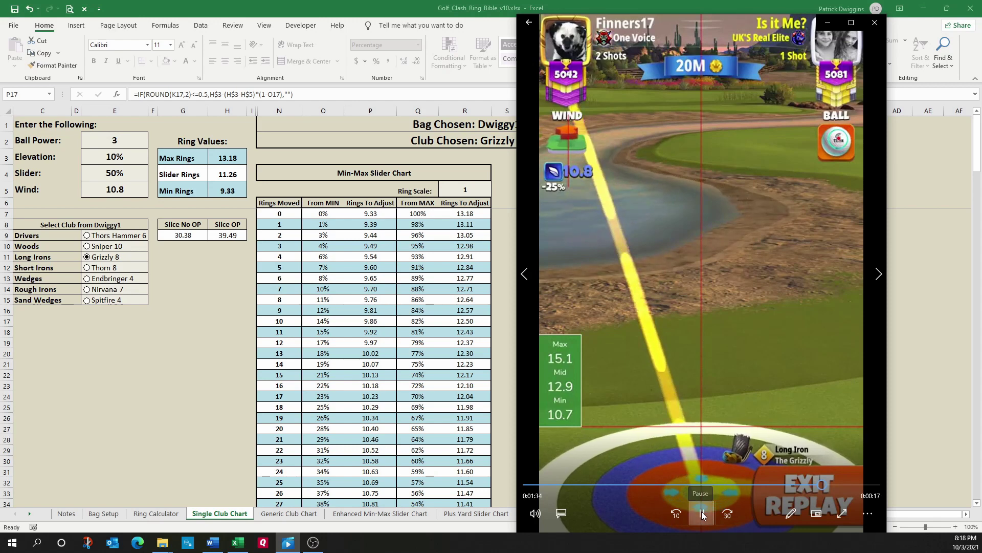
Step: Play the Ex2_PDFromMax_21Rings_0% replay and pause it at 0:08 on the Grizzly 7 shot with 9.4 wind
{"action": "left_click", "coordinate": [702, 512]}
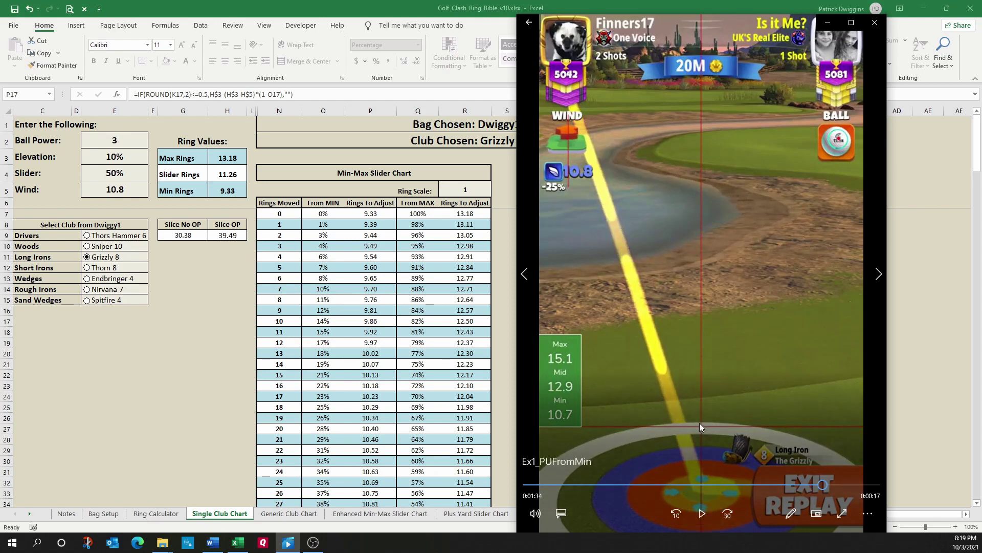
{"action": "left_click", "coordinate": [702, 512]}
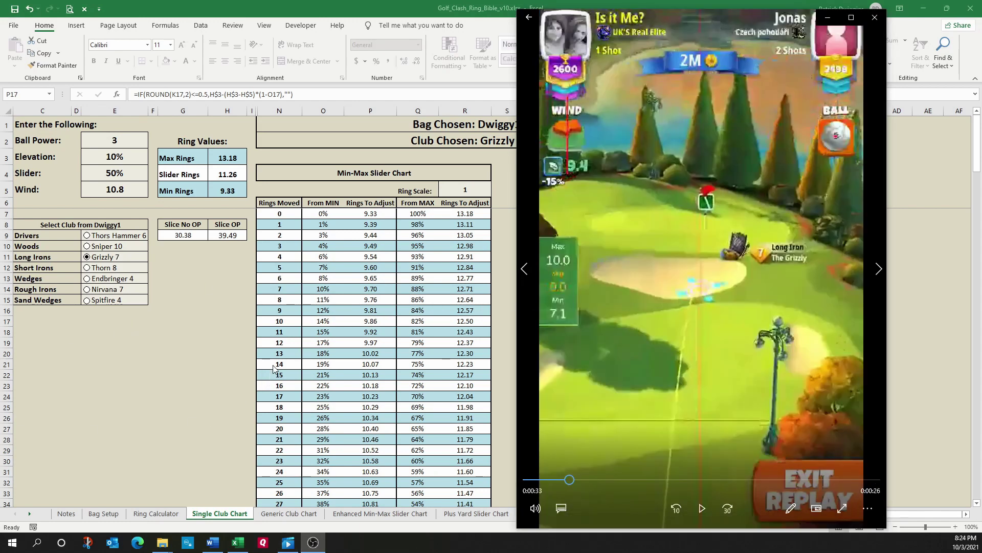
{"action": "left_click", "coordinate": [699, 512]}
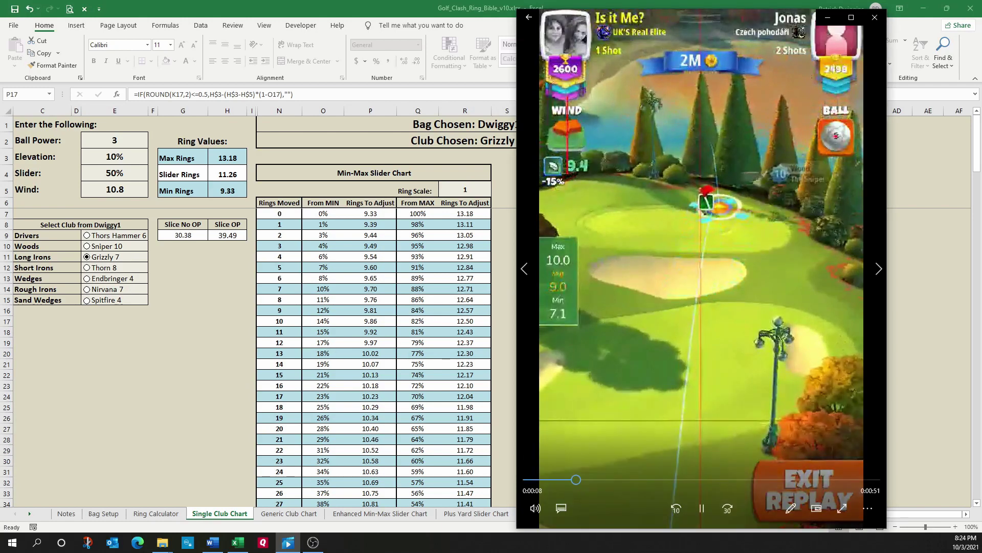
{"action": "left_click", "coordinate": [699, 509]}
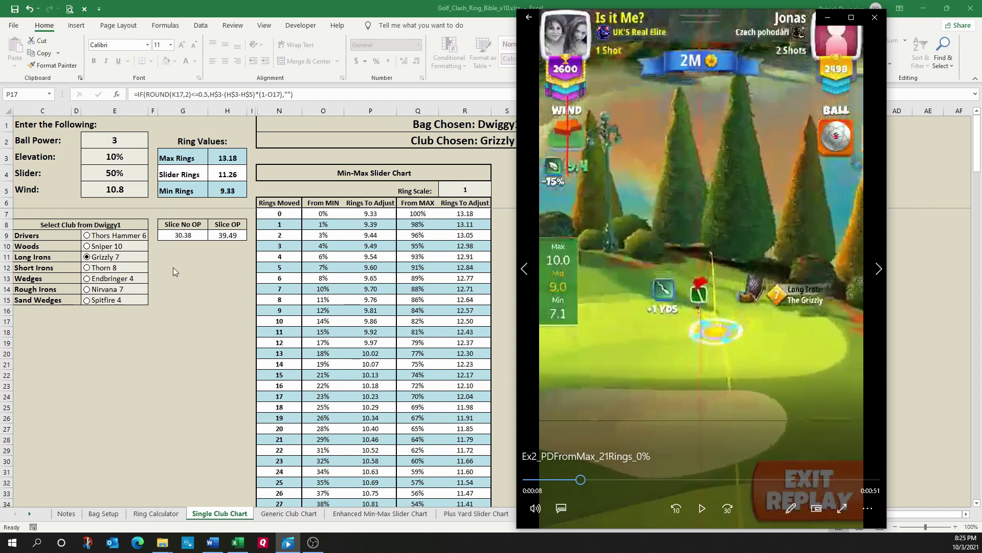
Step: Enter wind 9.4, ball power 1 and elevation 0% so Grizzly 7 shows 10.04 max and 7.11 min rings
{"action": "key", "text": "alt+Tab"}
{"action": "left_click", "coordinate": [107, 189]}
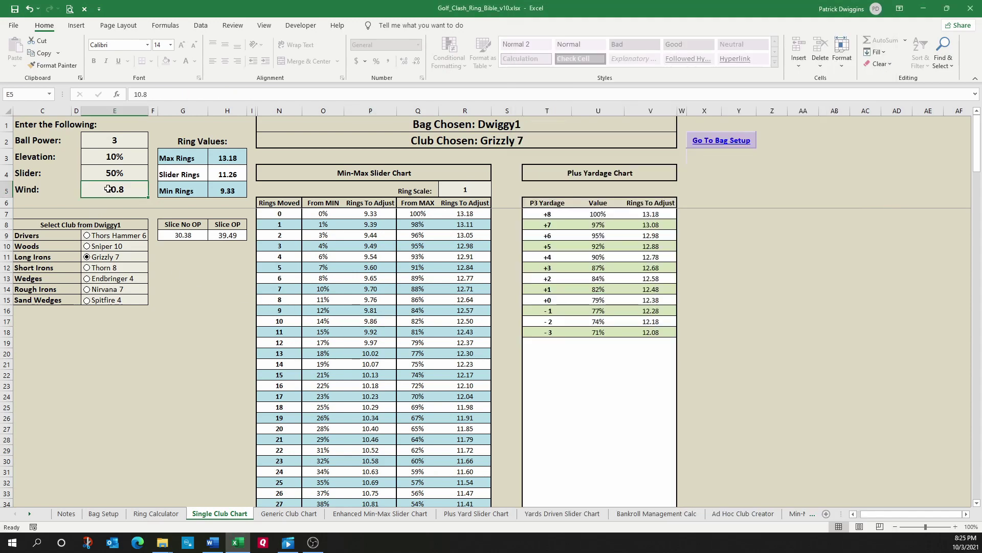
{"action": "type", "text": "9.4"}
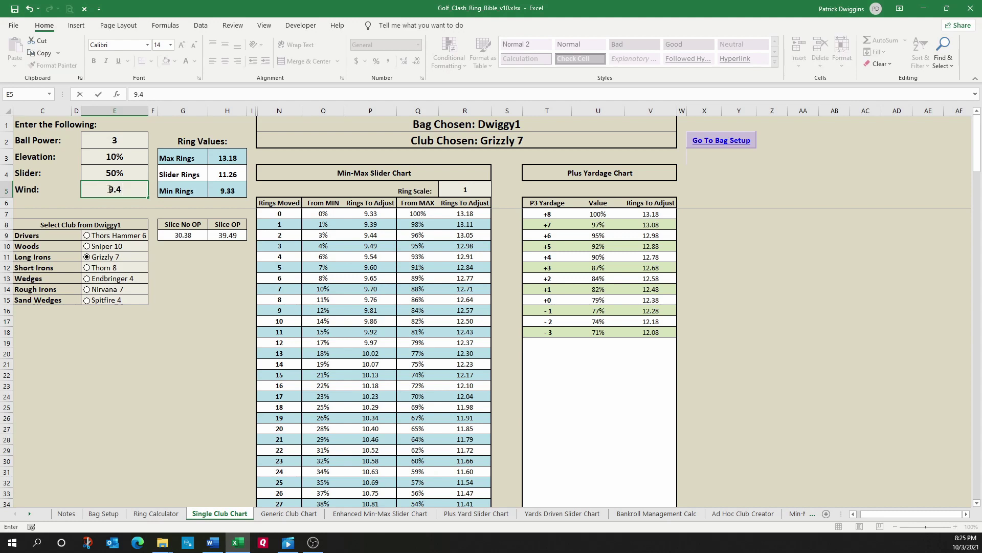
{"action": "key", "text": "Up"}
{"action": "key", "text": "Up"}
{"action": "key", "text": "Up"}
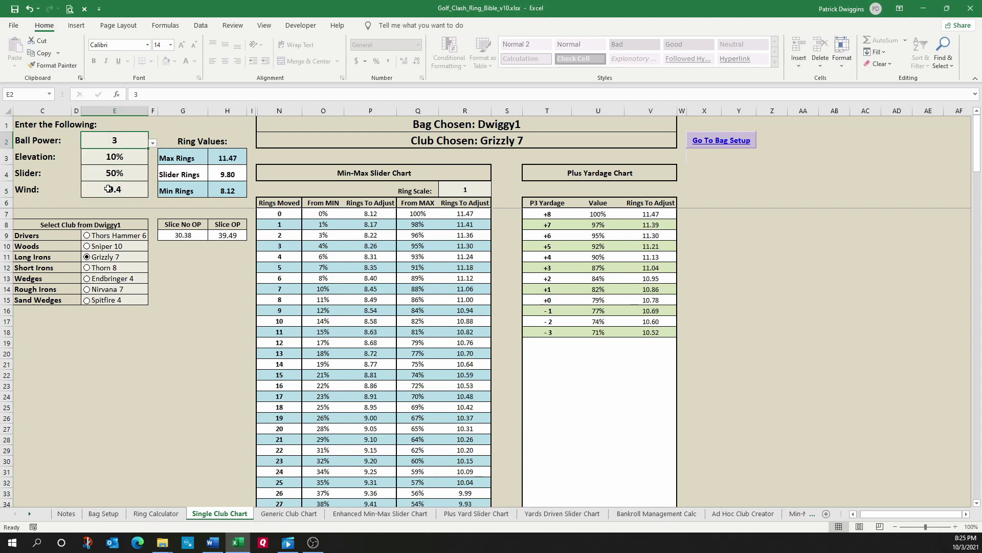
{"action": "type", "text": "1"}
{"action": "key", "text": "Return"}
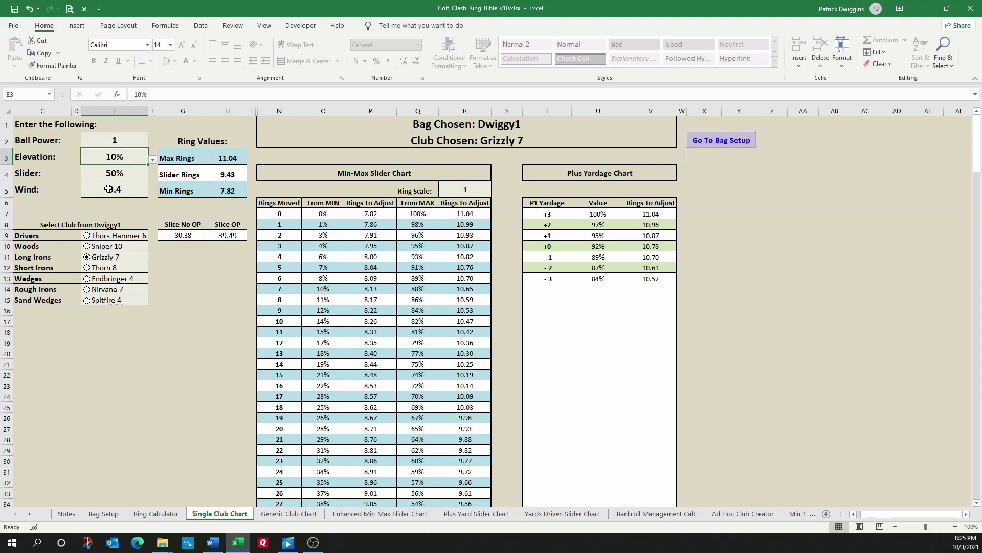
{"action": "type", "text": "0"}
{"action": "key", "text": "Return"}
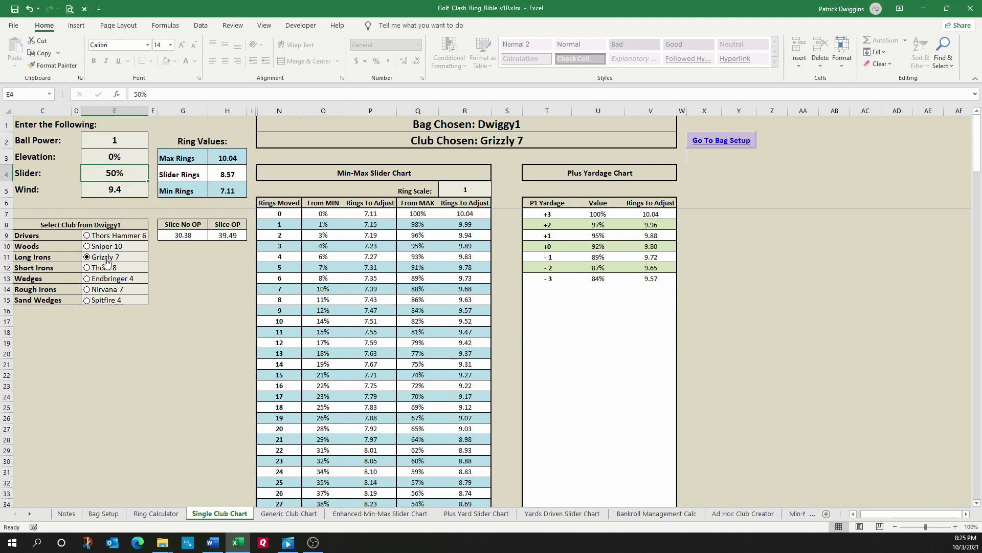
Step: Rewatch the Ex2 replay's Grizzly shot, pausing it at 0:00:10
{"action": "key", "text": "alt+Tab"}
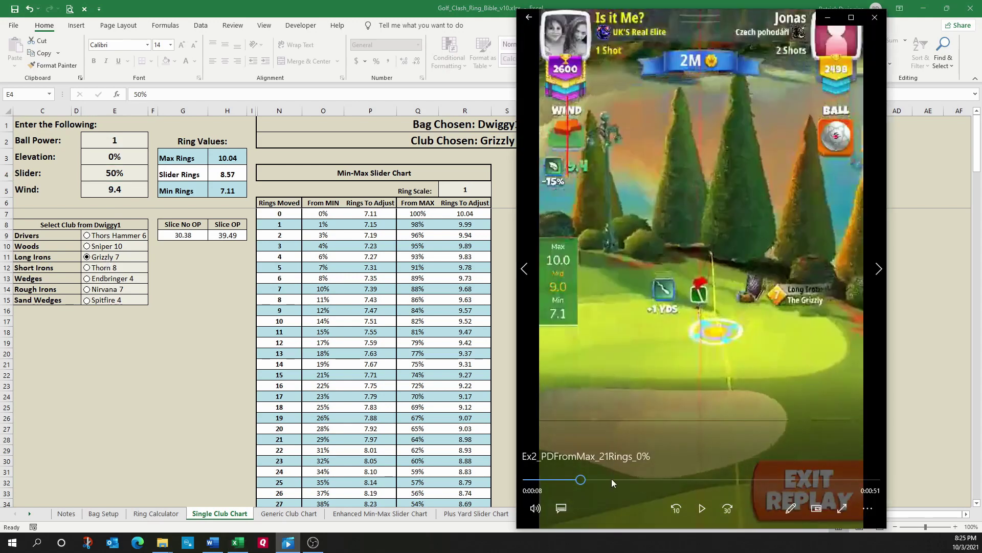
{"action": "left_click", "coordinate": [704, 508]}
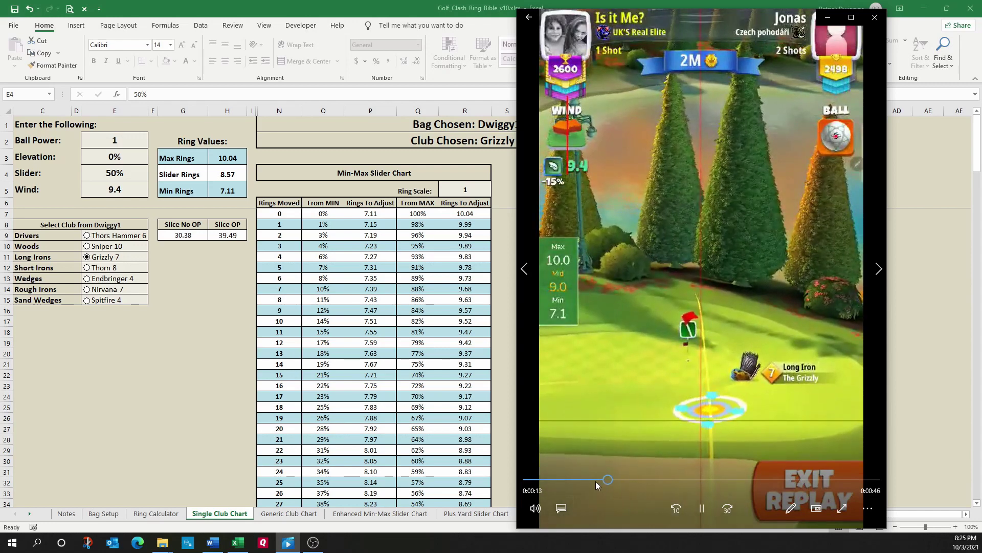
{"action": "left_click", "coordinate": [592, 484]}
{"action": "left_click", "coordinate": [706, 508]}
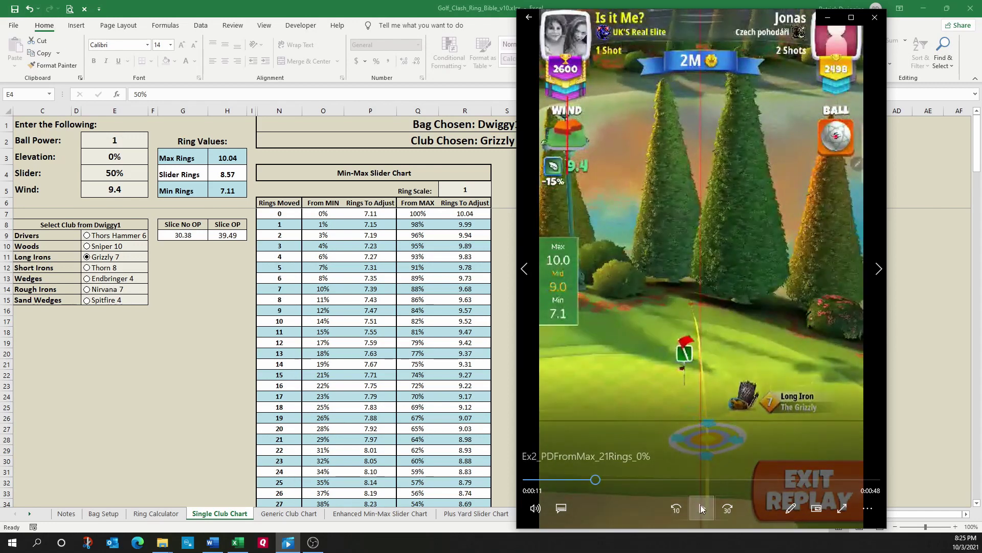
{"action": "left_click", "coordinate": [574, 481]}
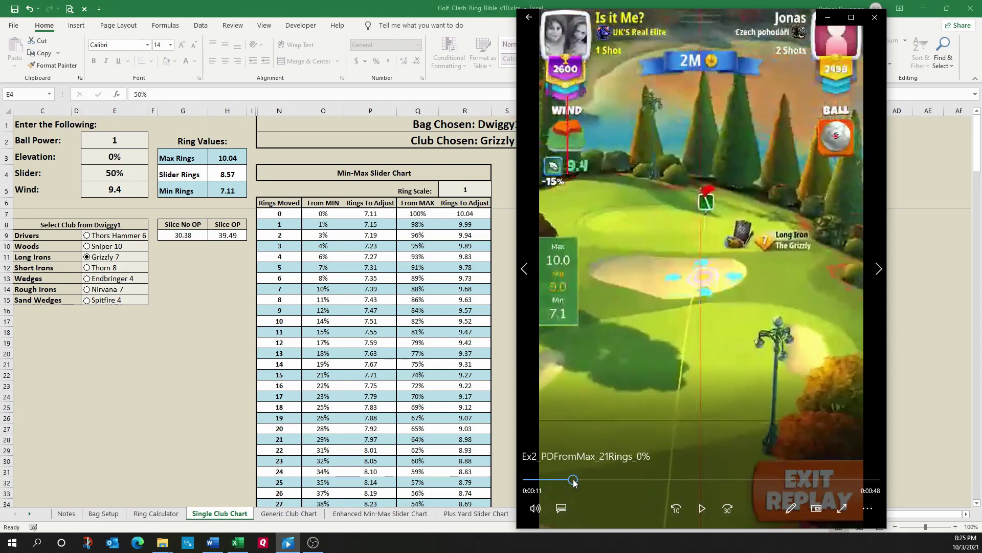
{"action": "left_click", "coordinate": [699, 509]}
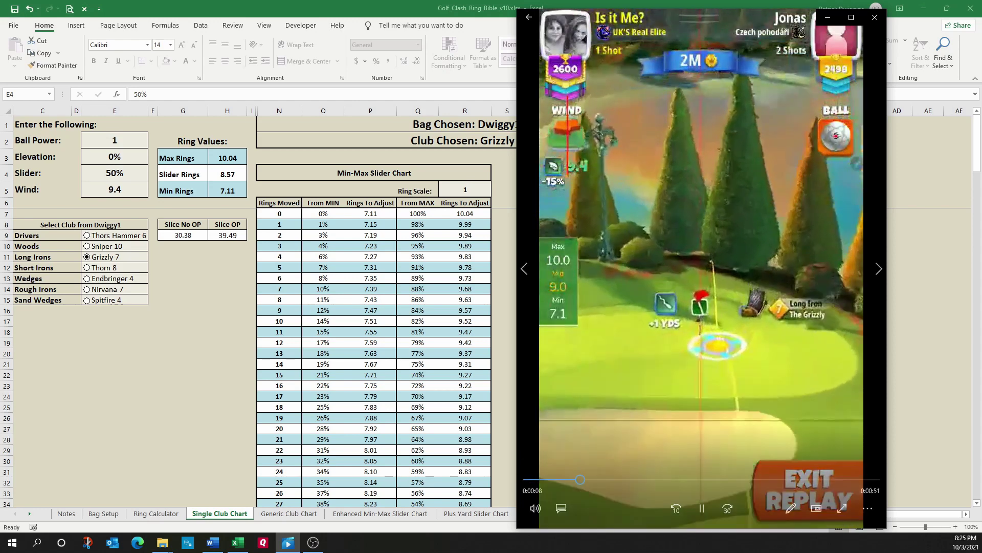
{"action": "left_click", "coordinate": [701, 508]}
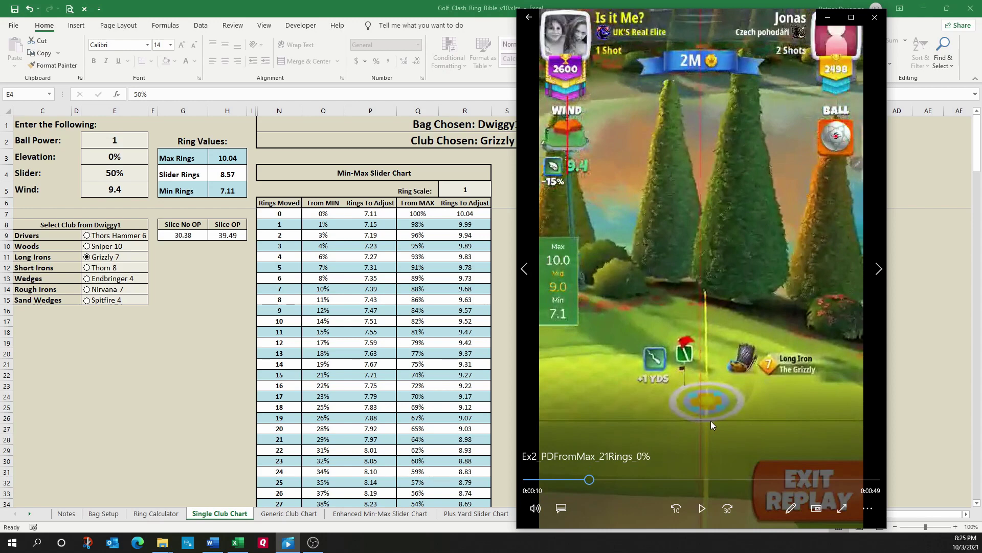
Step: Step through the ball's flight, pausing at 0:13, 0:14 and 0:19
{"action": "left_click", "coordinate": [701, 508]}
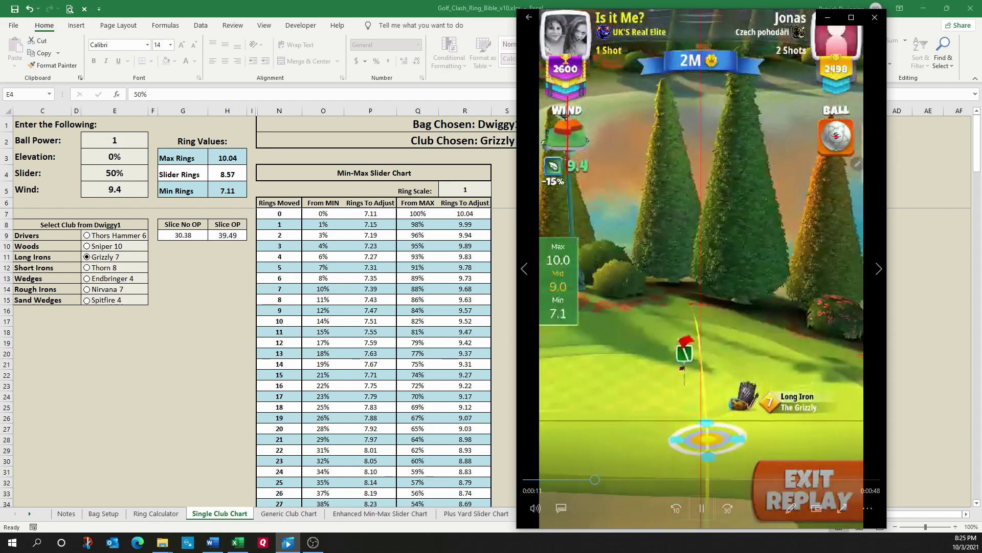
{"action": "left_click", "coordinate": [698, 508]}
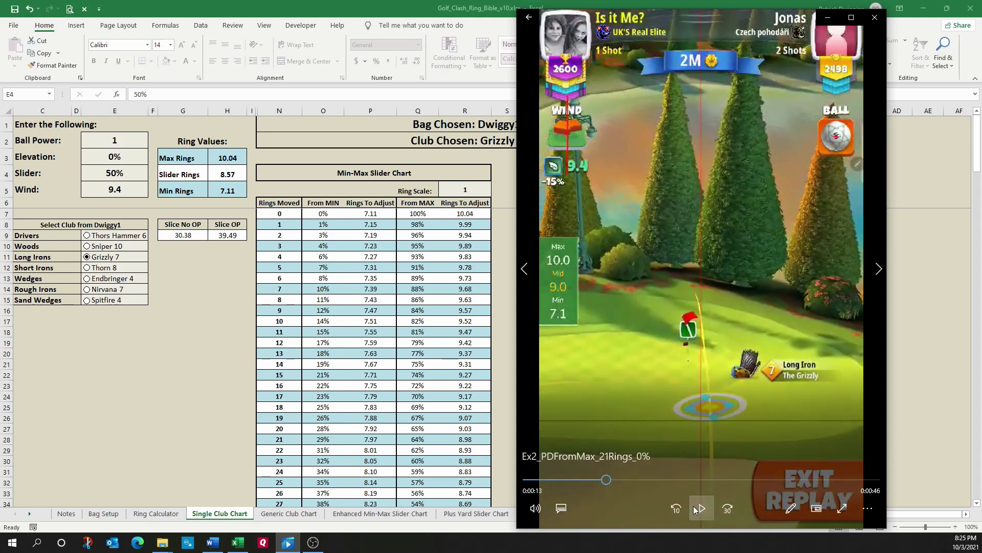
{"action": "left_click", "coordinate": [695, 508]}
{"action": "left_click", "coordinate": [701, 508]}
{"action": "left_click", "coordinate": [702, 508]}
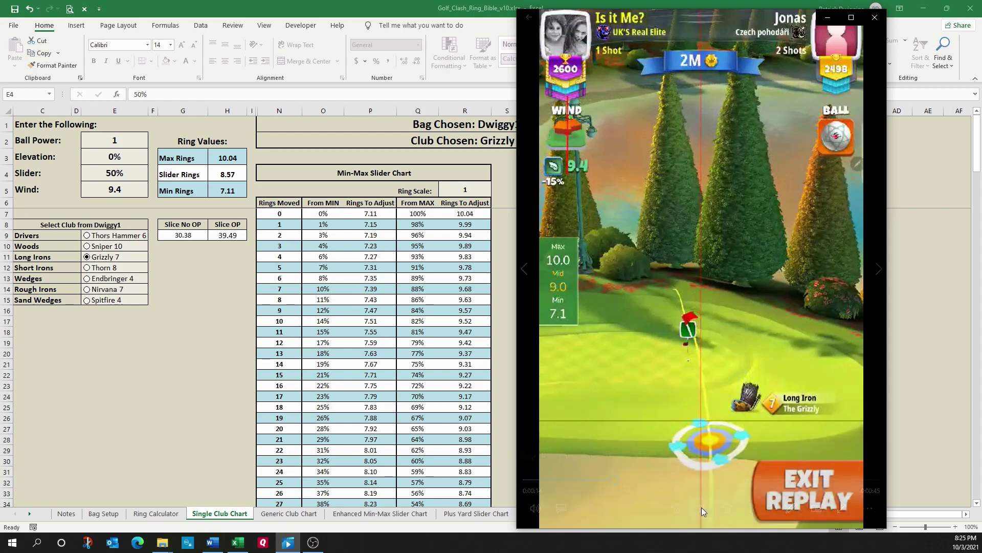
{"action": "left_click", "coordinate": [702, 508]}
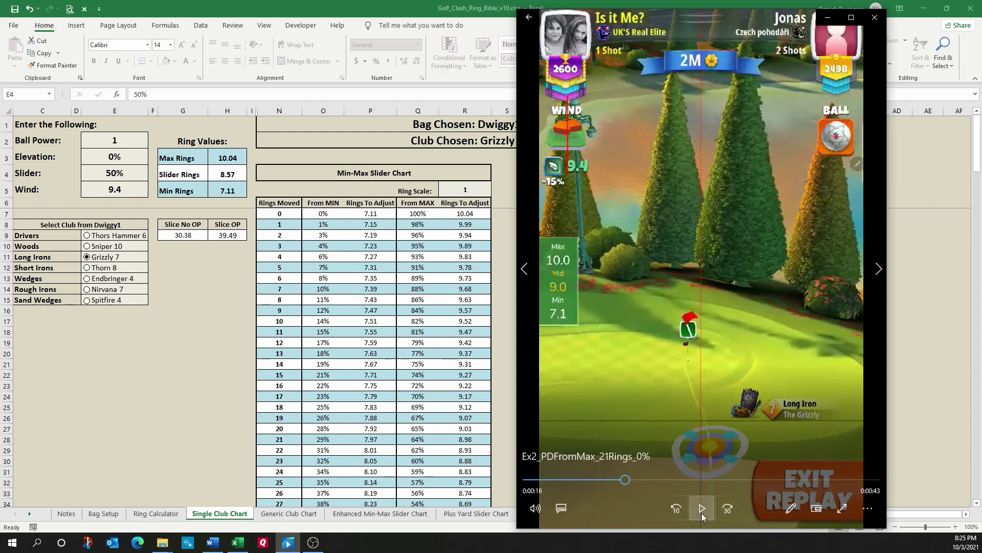
{"action": "left_click", "coordinate": [703, 515]}
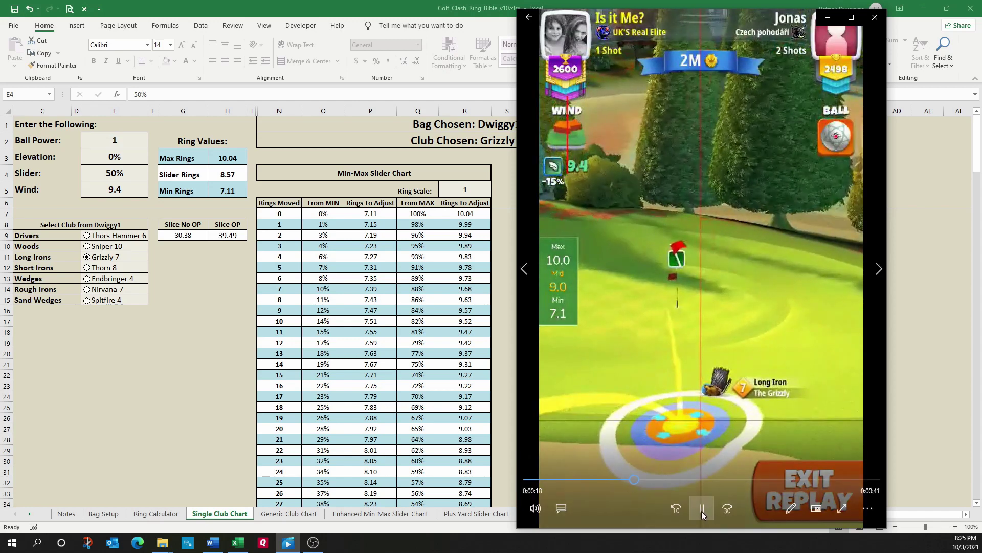
{"action": "left_click", "coordinate": [702, 514]}
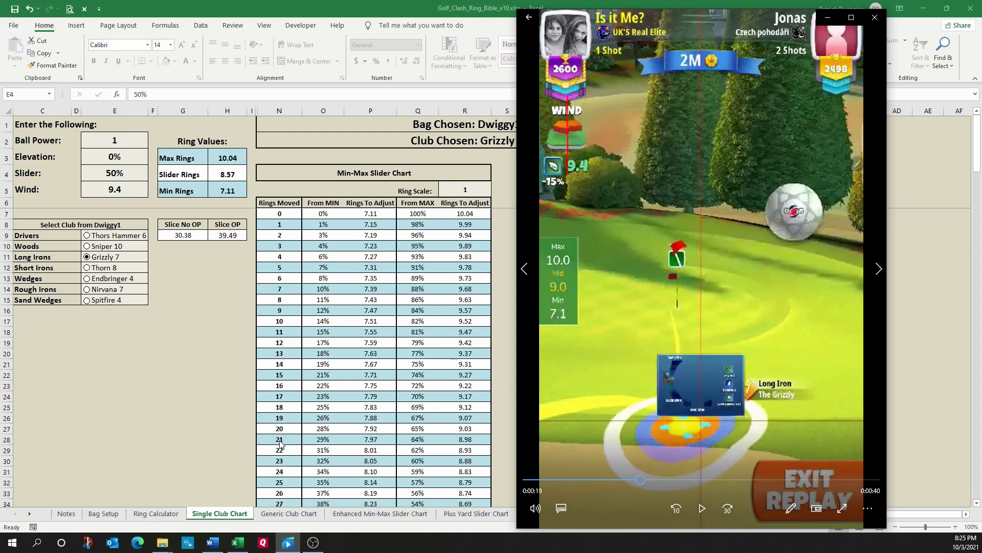
Step: Check the chart's 21-rings row: 64% from max and 8.98 rings to adjust
{"action": "key", "text": "alt+Tab"}
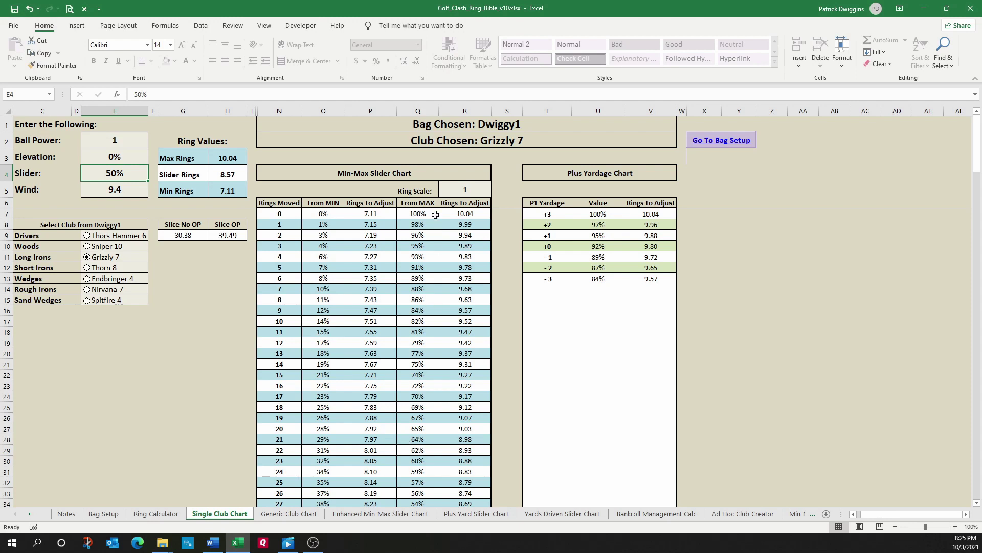
{"action": "left_click", "coordinate": [419, 439]}
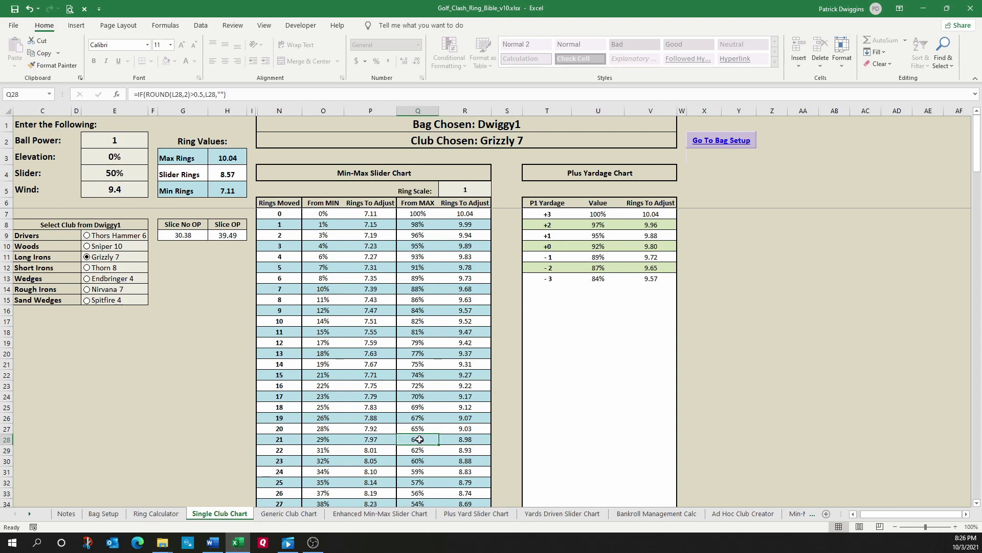
{"action": "left_click", "coordinate": [467, 438]}
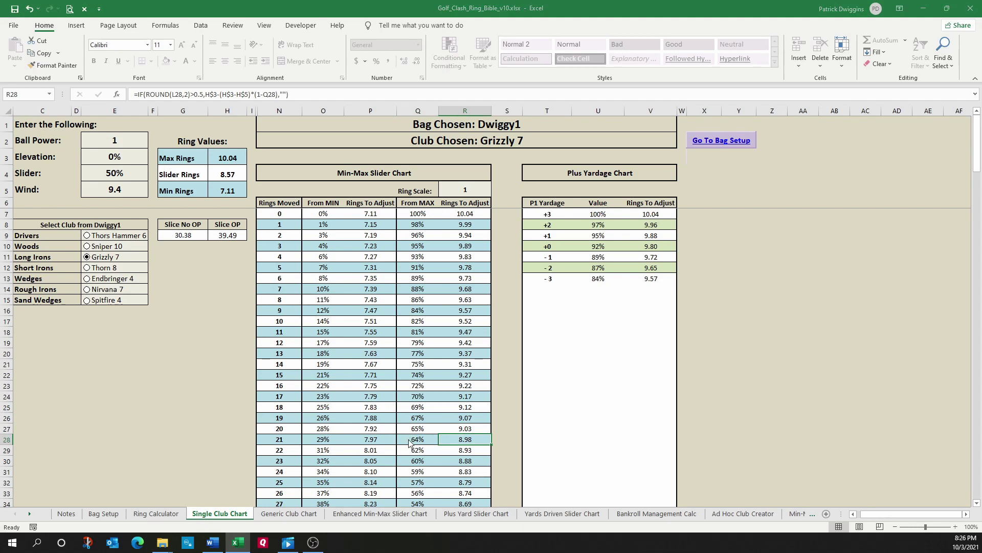
{"action": "key", "text": "alt+Tab"}
Step: Review the Grizzly replay's ring adjustment panel, rewinding to the ring keypad and replaying the shot
{"action": "left_click", "coordinate": [701, 508]}
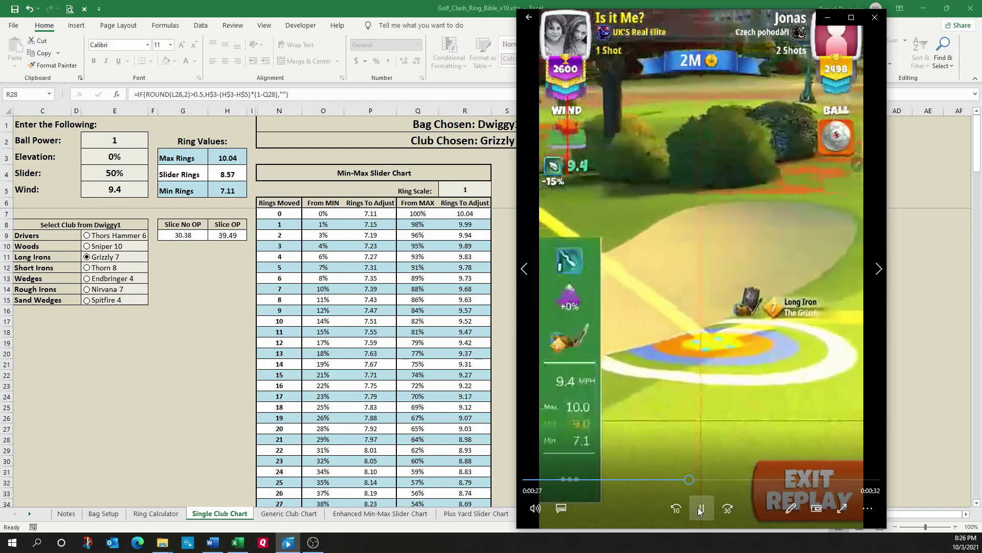
{"action": "left_click", "coordinate": [700, 509]}
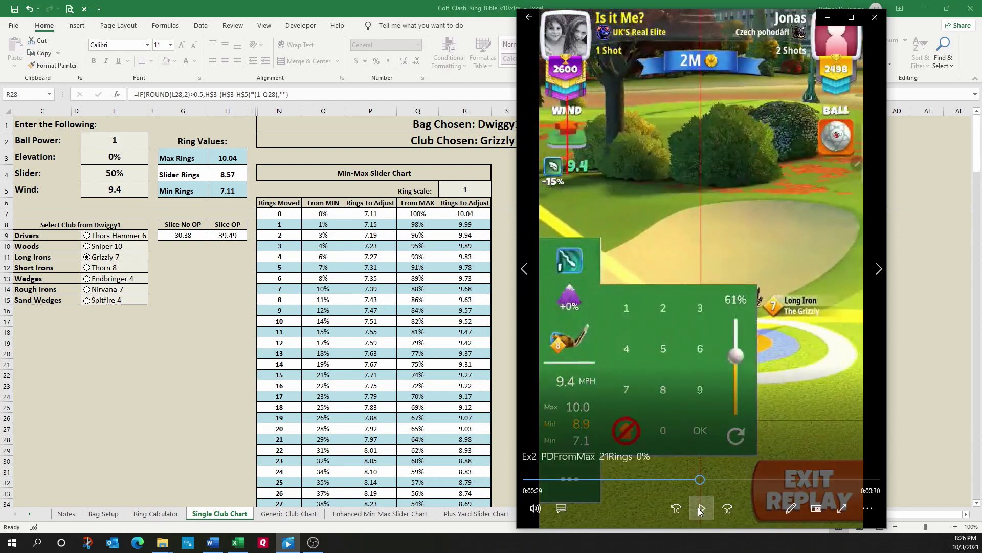
{"action": "left_click", "coordinate": [700, 509]}
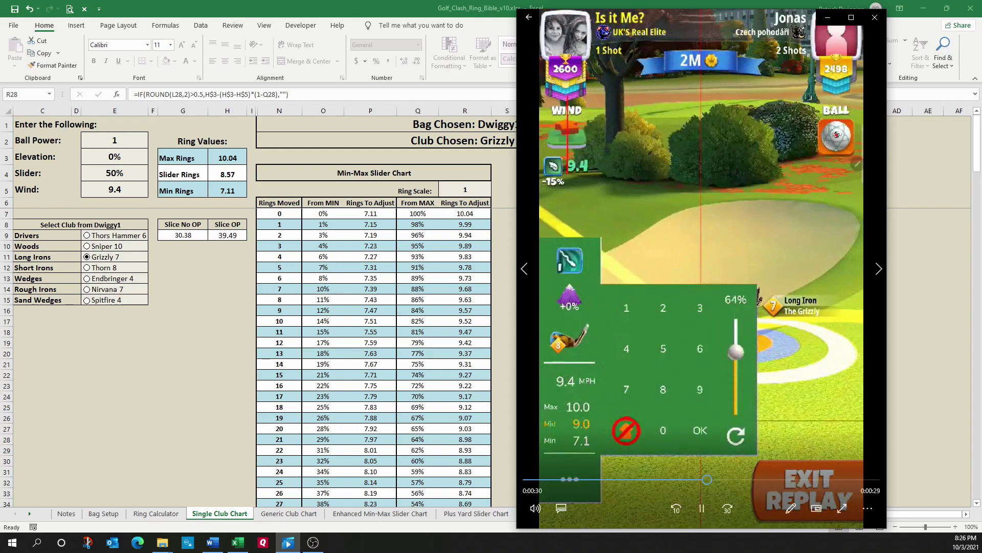
{"action": "left_click", "coordinate": [699, 510]}
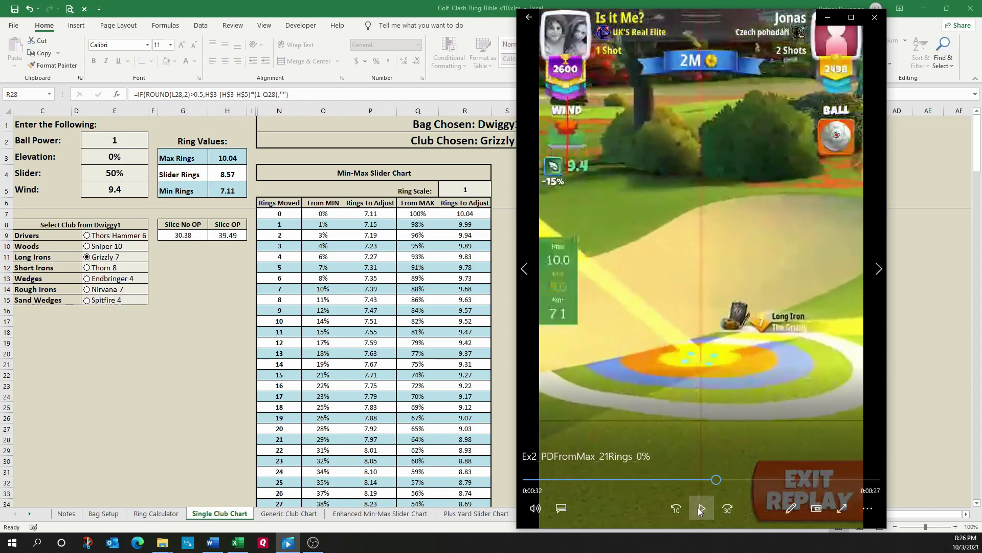
{"action": "left_click_drag", "start_coordinate": [712, 481], "coordinate": [709, 481]}
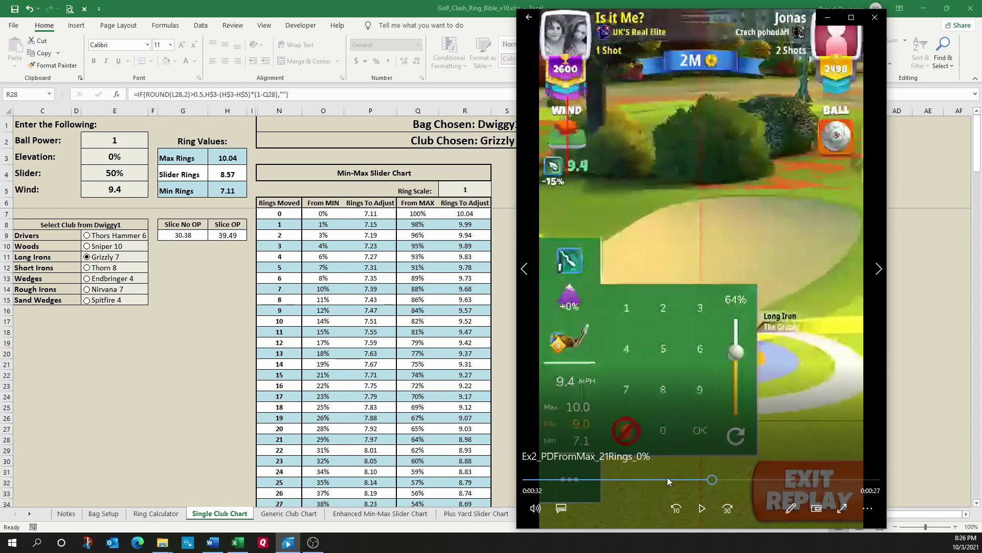
{"action": "left_click", "coordinate": [701, 508]}
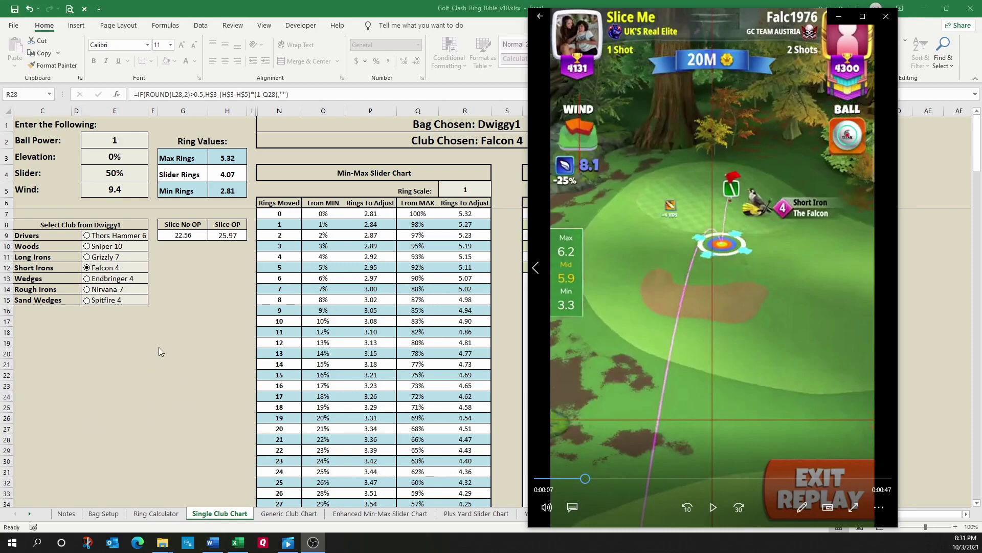
Step: Play the Falcon replay and pause it at 0:09 to read the wind
{"action": "left_click", "coordinate": [712, 507]}
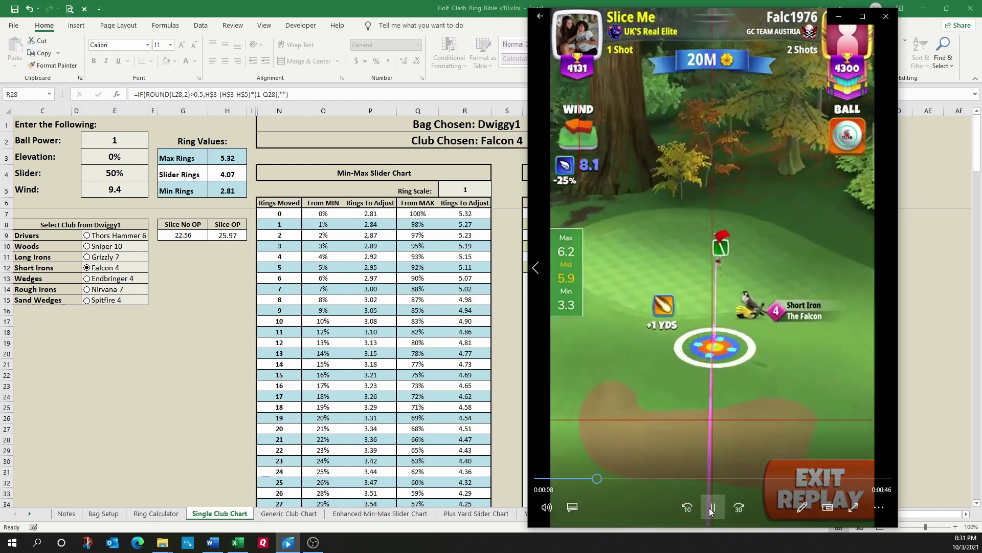
{"action": "left_click", "coordinate": [711, 509]}
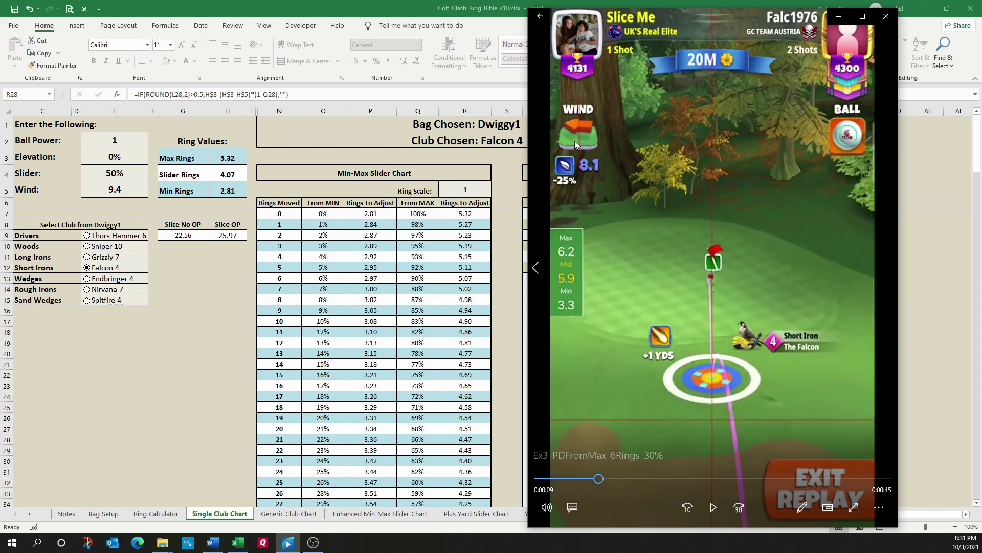
Step: Enter wind 8.1, ball power 3 and elevation 30% so Falcon 4 shows 6.19 max and 3.28 min rings
{"action": "left_click", "coordinate": [115, 190]}
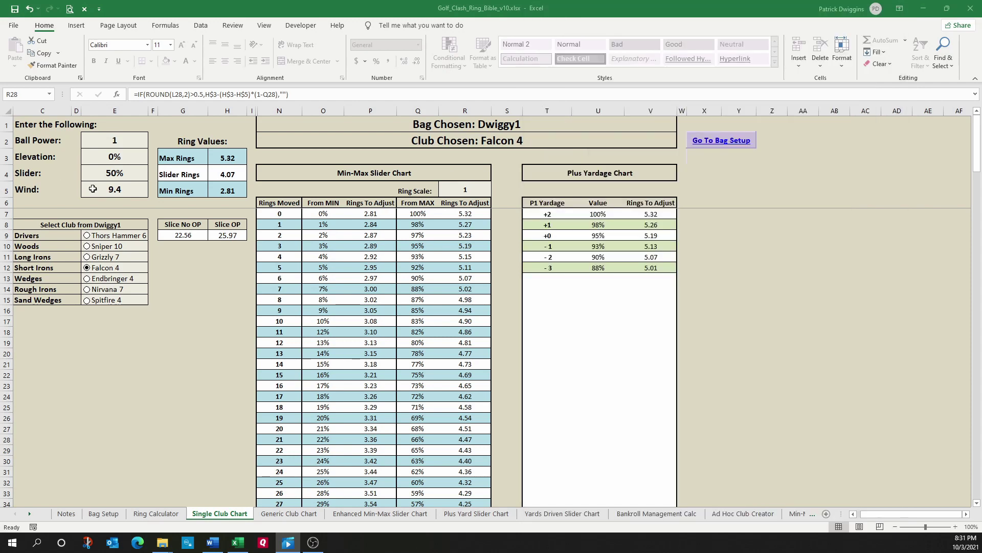
{"action": "left_click", "coordinate": [116, 190]}
{"action": "type", "text": "8."}
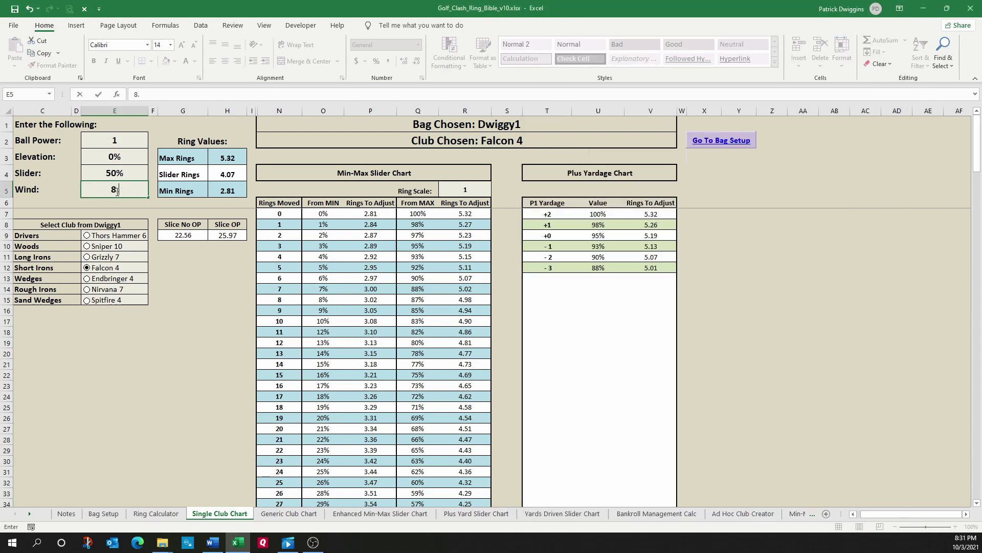
{"action": "key", "text": "Up"}
{"action": "key", "text": "Up"}
{"action": "key", "text": "Up"}
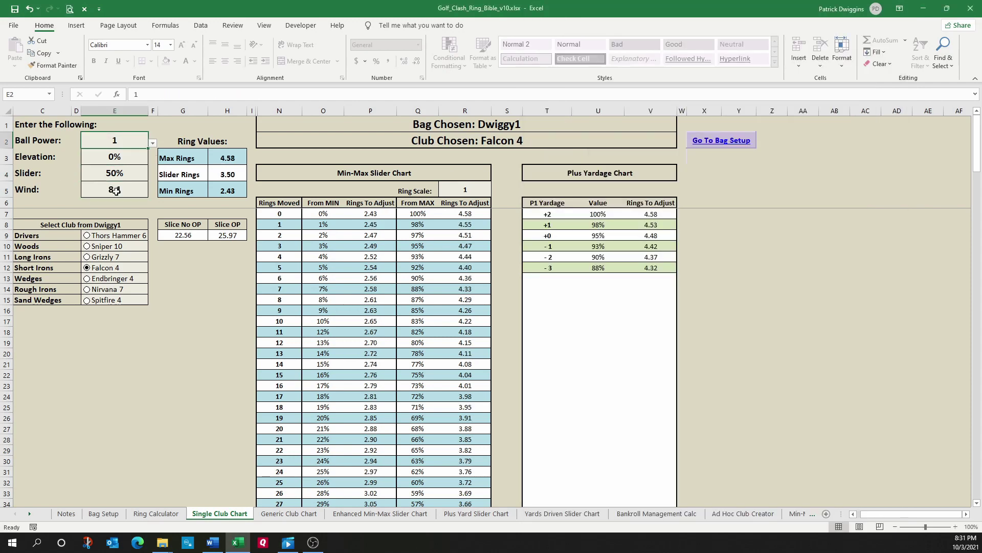
{"action": "type", "text": "3"}
{"action": "key", "text": "Return"}
{"action": "type", "text": "30"}
{"action": "key", "text": "Return"}
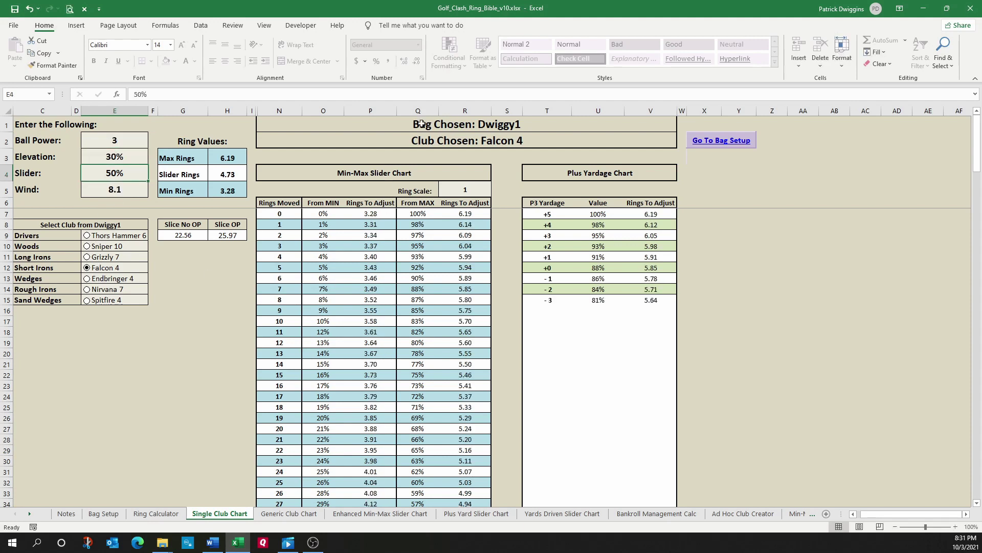
{"action": "left_click", "coordinate": [279, 545]}
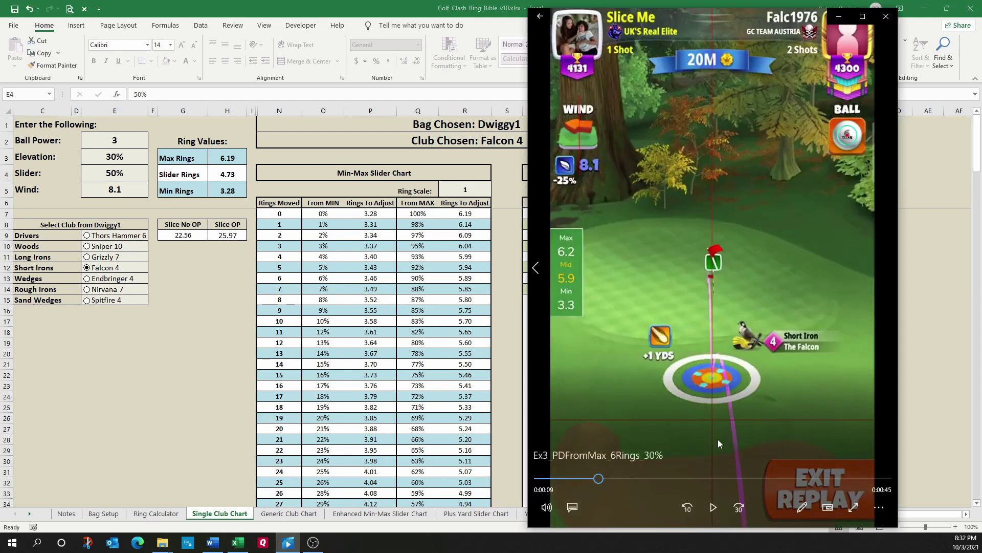
{"action": "left_click", "coordinate": [709, 512]}
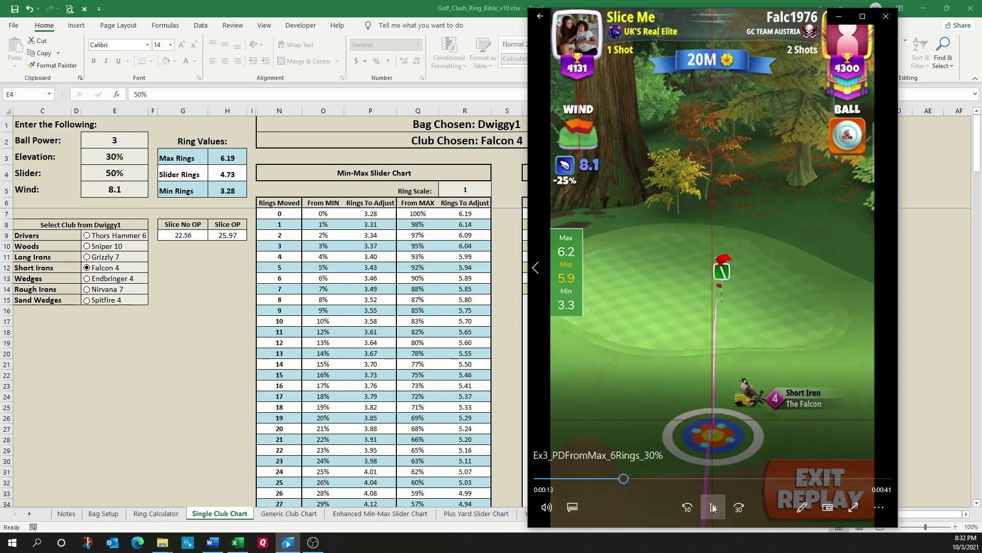
{"action": "left_click_drag", "start_coordinate": [620, 480], "coordinate": [605, 479]}
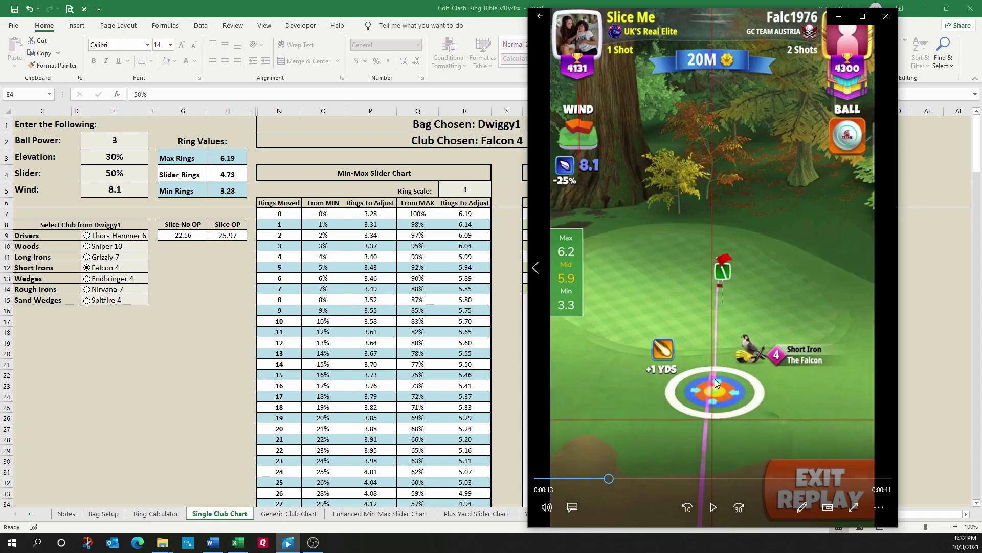
{"action": "left_click", "coordinate": [713, 507]}
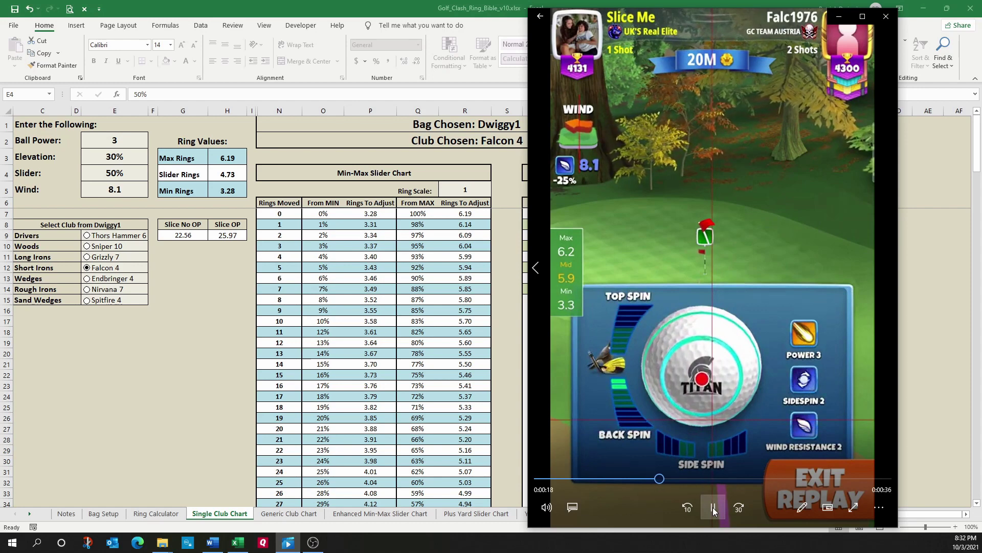
{"action": "left_click", "coordinate": [713, 508]}
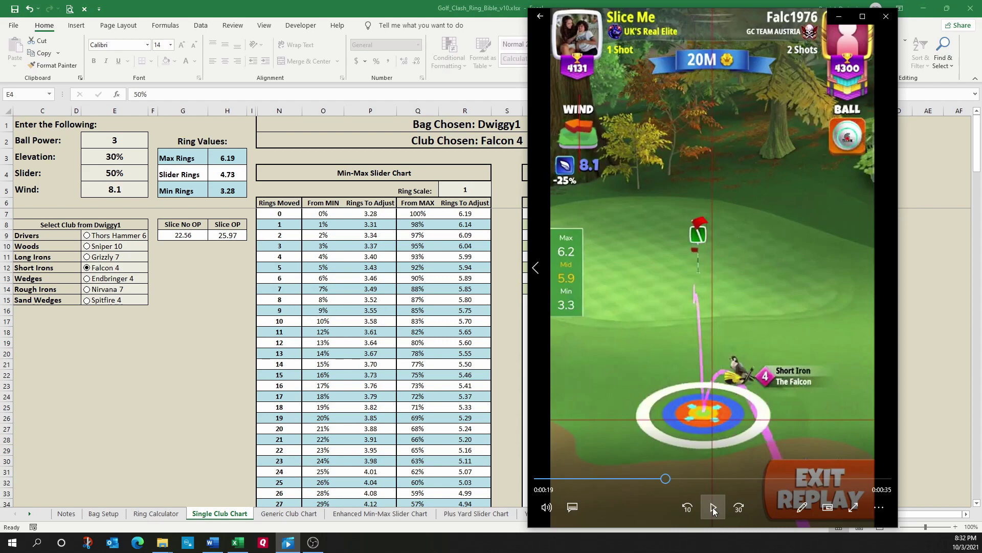
{"action": "left_click", "coordinate": [713, 508]}
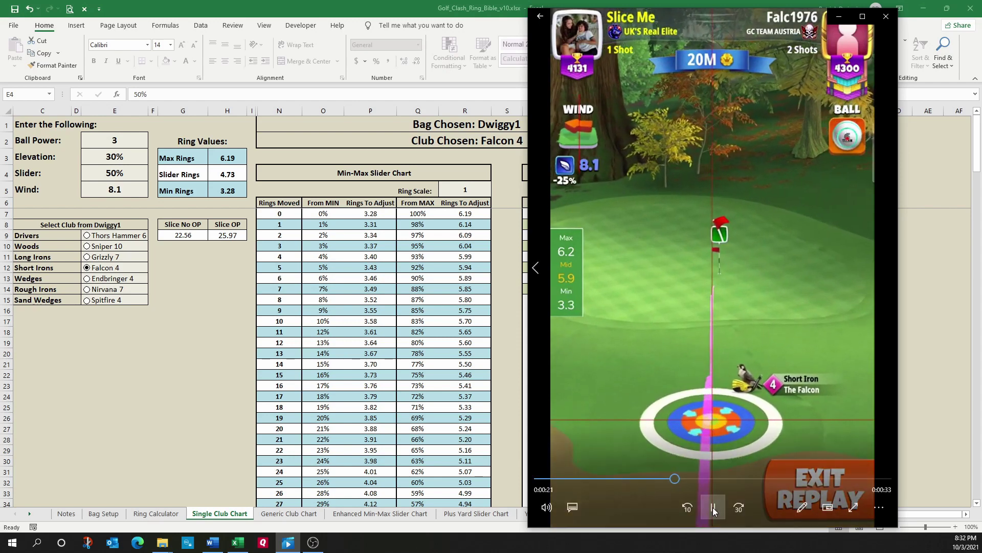
{"action": "left_click", "coordinate": [713, 507]}
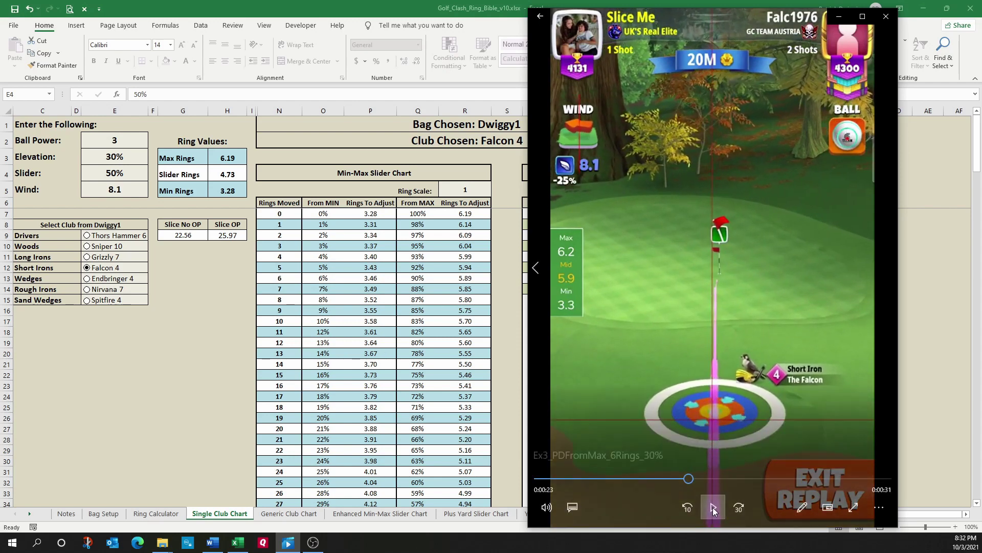
{"action": "left_click_drag", "start_coordinate": [689, 478], "coordinate": [671, 478]}
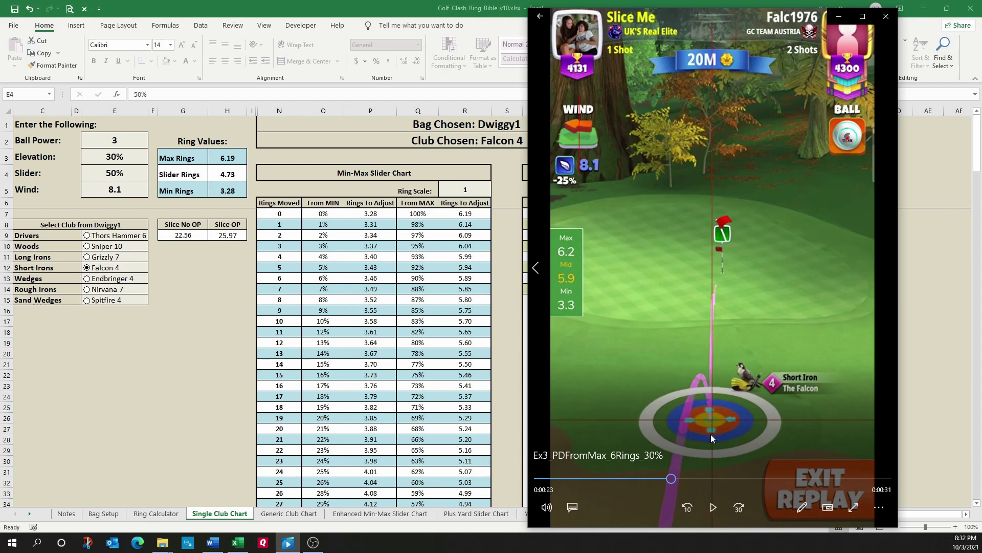
Step: Pause the Ex3 replay at the ring keypad to inspect the shot's ring setting
{"action": "left_click", "coordinate": [712, 507]}
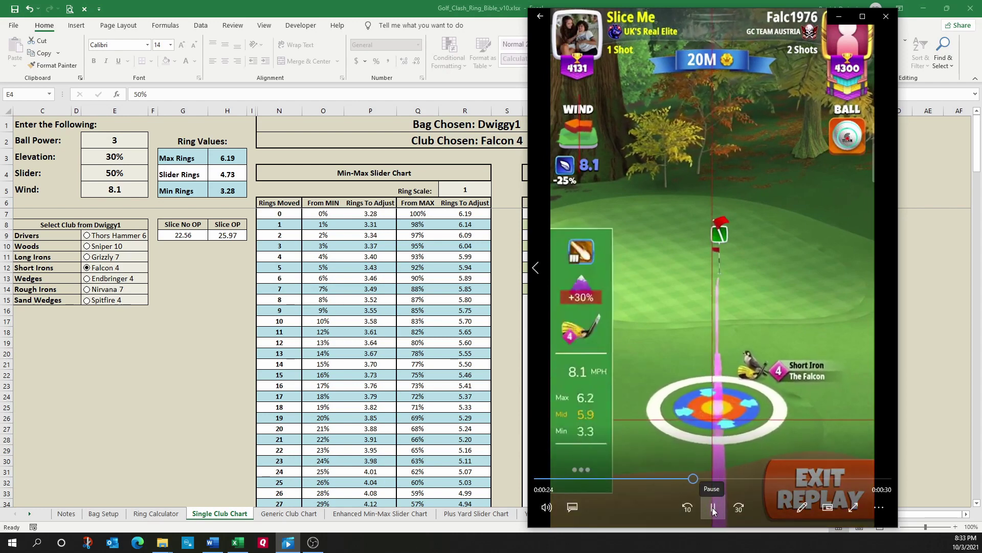
{"action": "left_click", "coordinate": [712, 508]}
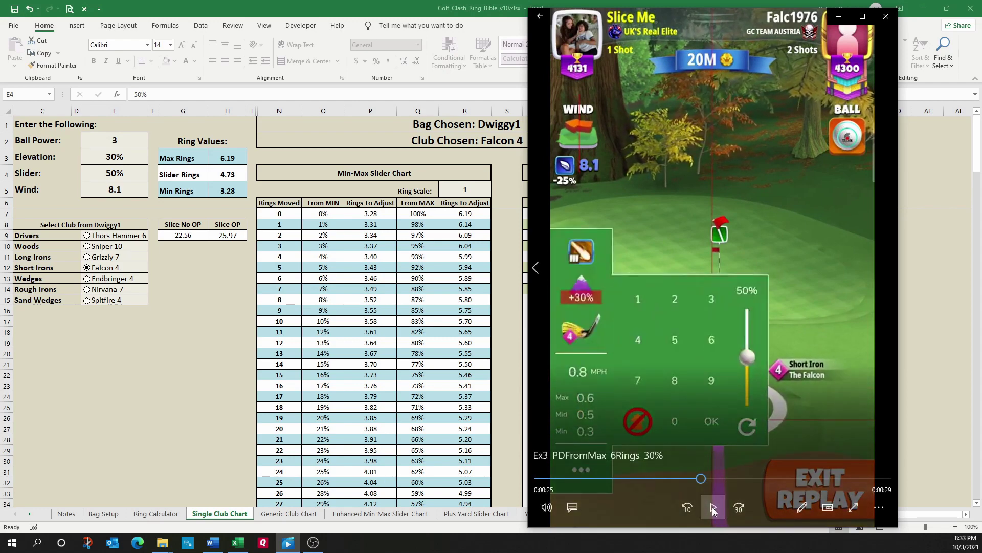
{"action": "left_click", "coordinate": [712, 508]}
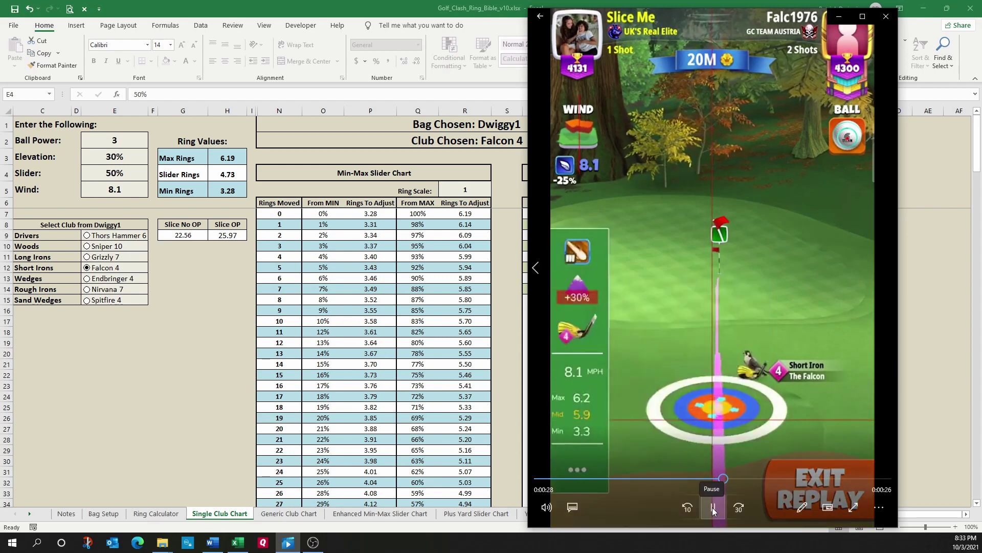
{"action": "left_click", "coordinate": [712, 508]}
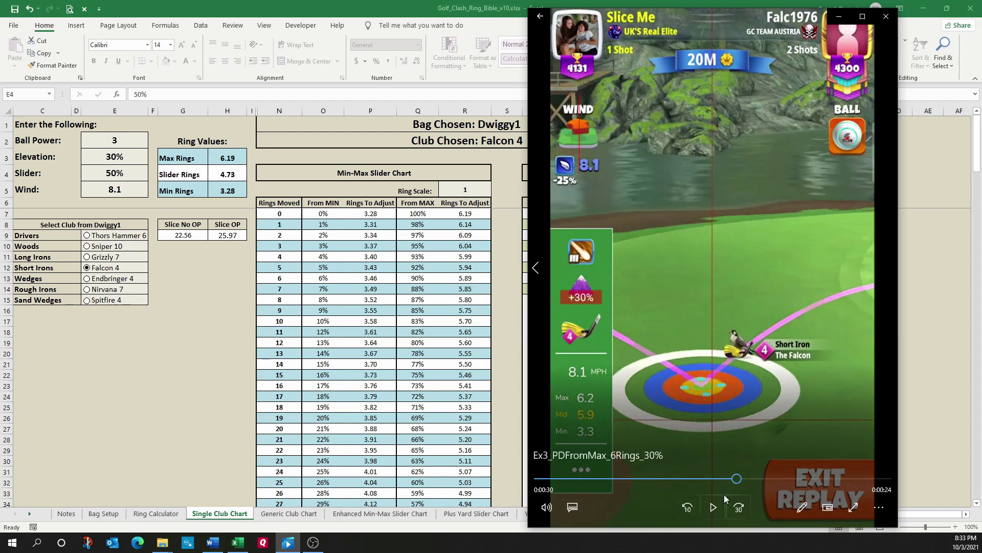
Step: Rewind to the ring-selection keypad and watch the Falcon ball land in the target's centre
{"action": "left_click_drag", "start_coordinate": [737, 483], "coordinate": [721, 481]}
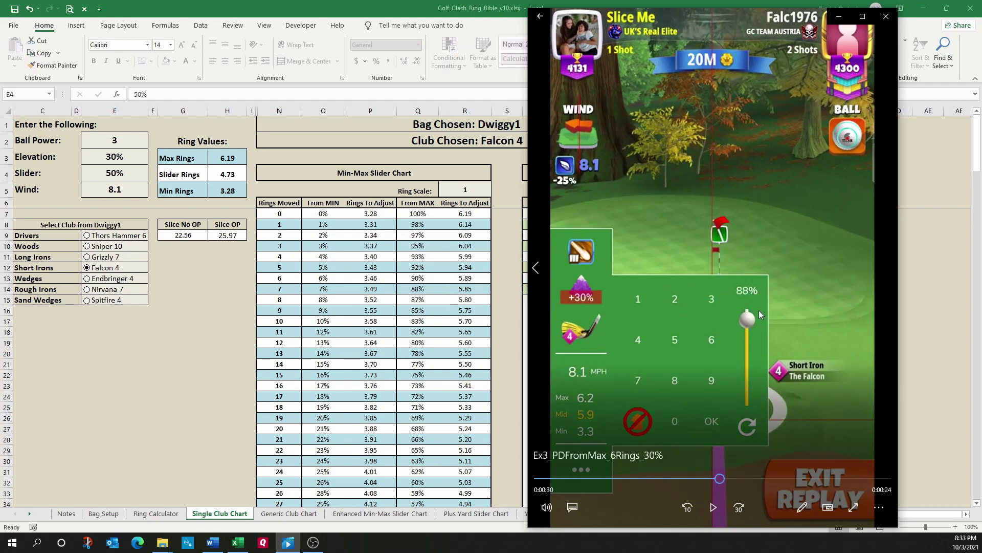
{"action": "left_click", "coordinate": [709, 511]}
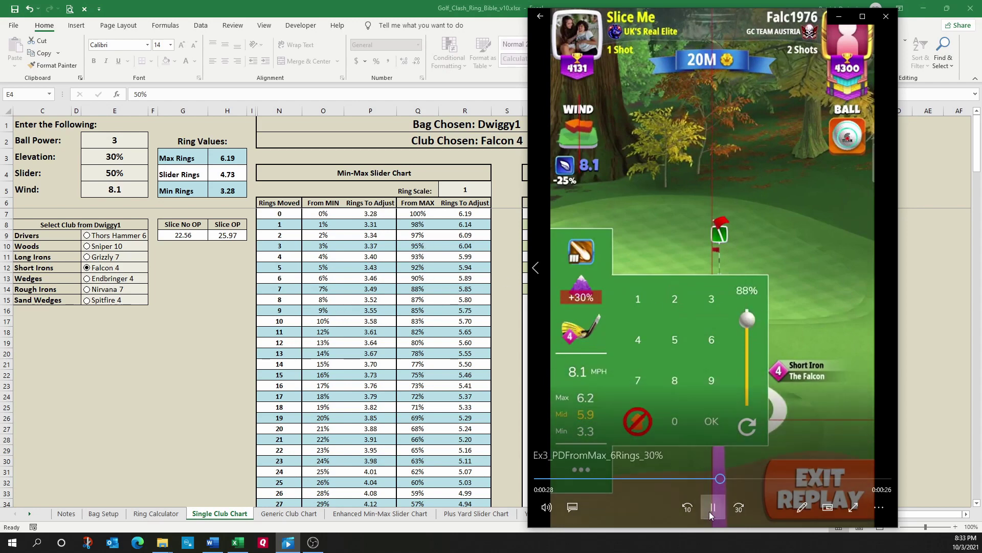
{"action": "left_click", "coordinate": [709, 511]}
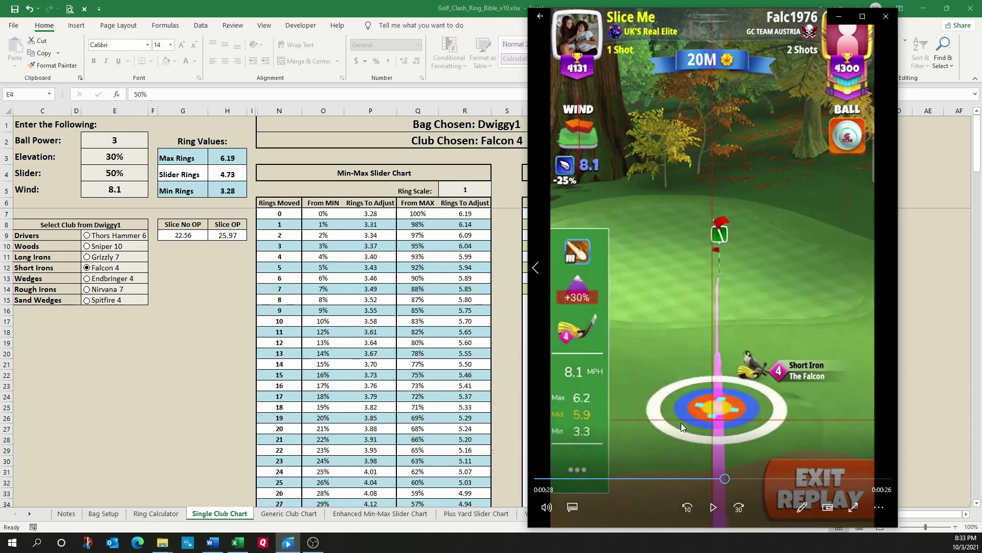
{"action": "left_click", "coordinate": [713, 508]}
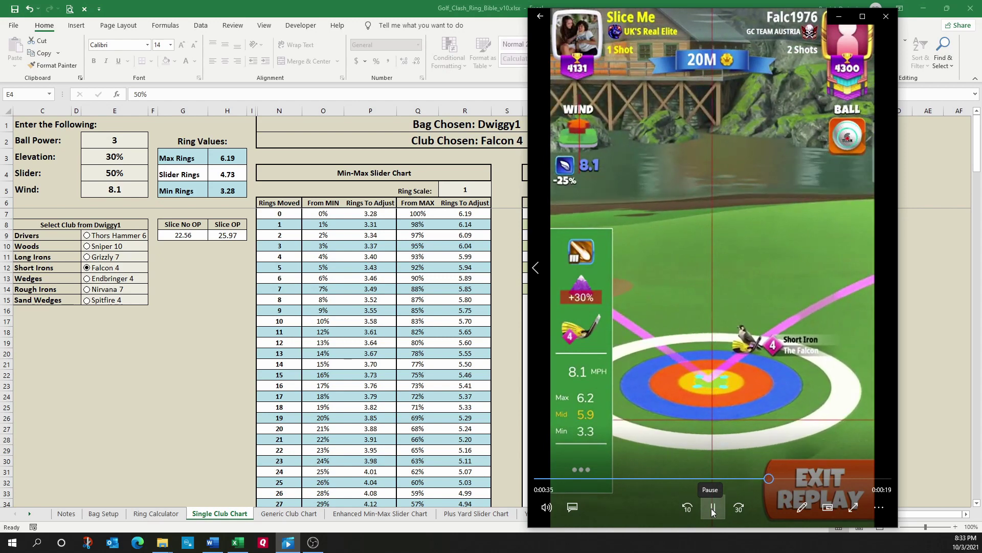
{"action": "left_click", "coordinate": [713, 508]}
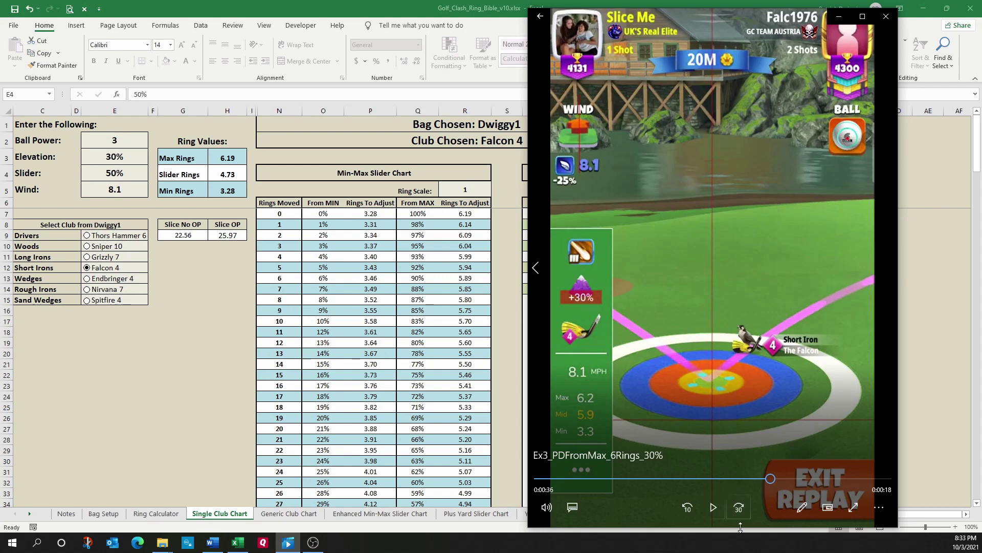
{"action": "left_click", "coordinate": [711, 512]}
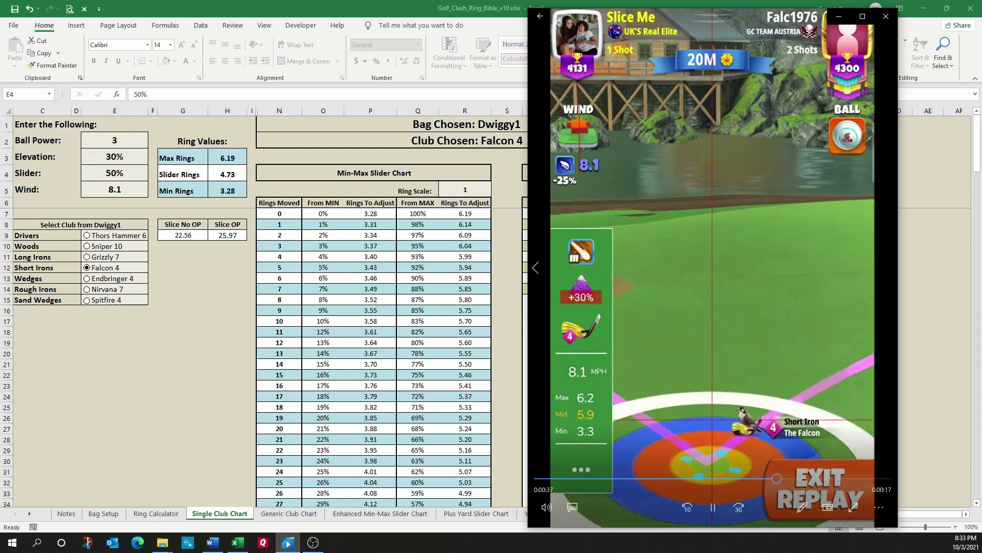